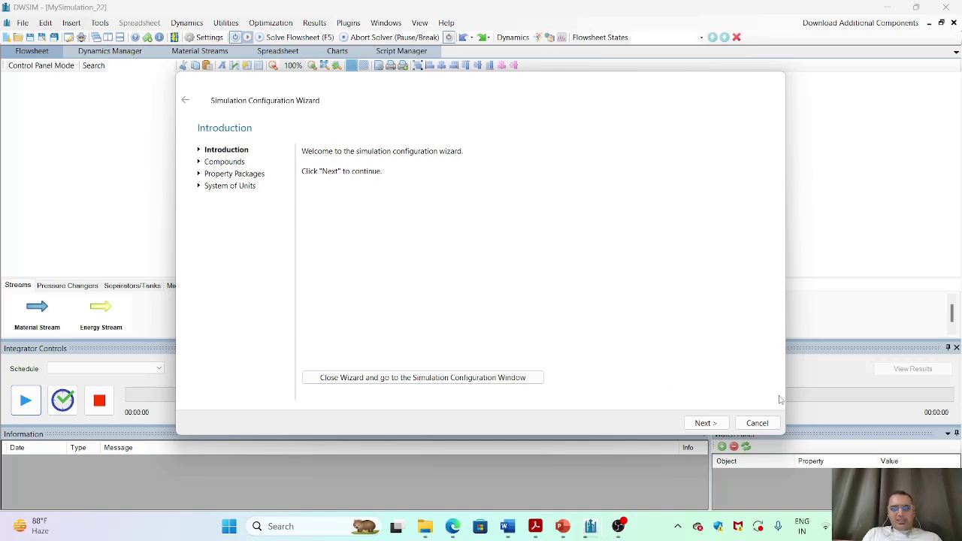
- Find Water in the compound list and add it to the simulation, continuing to the property packages
left_click(705, 423)
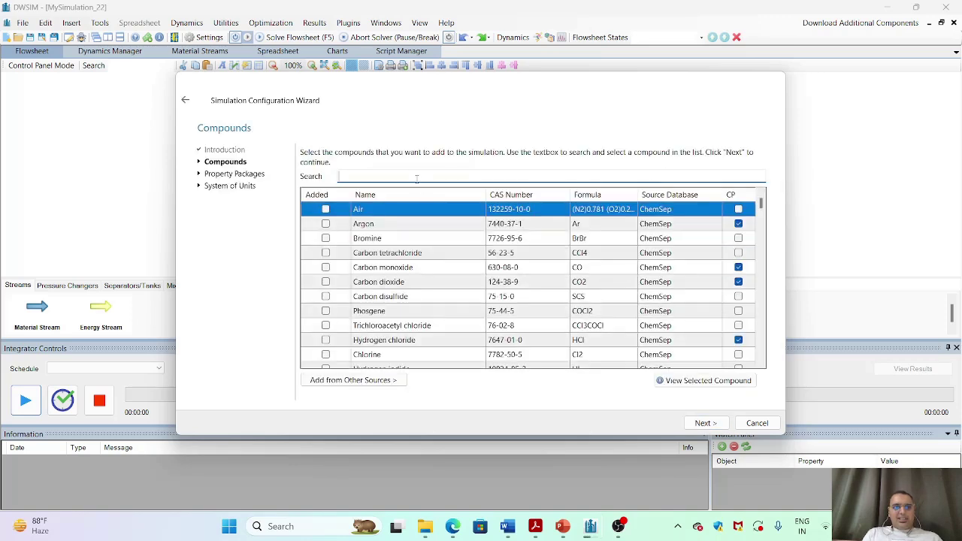
type("w")
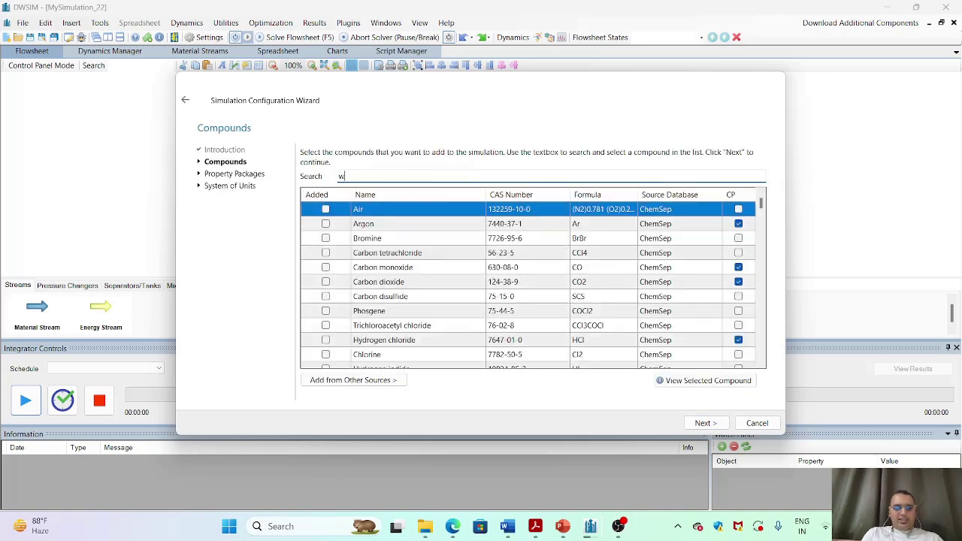
type("ate")
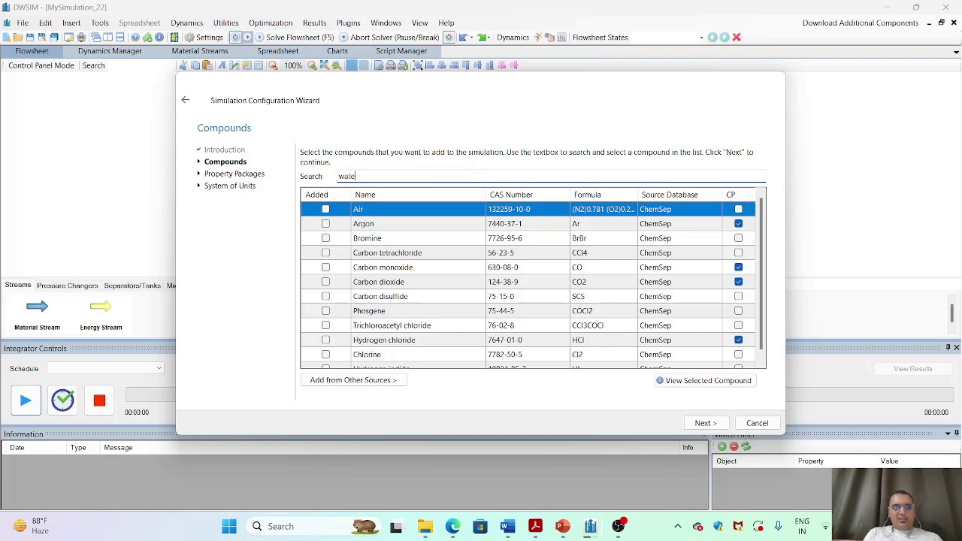
type("r")
left_click(326, 210)
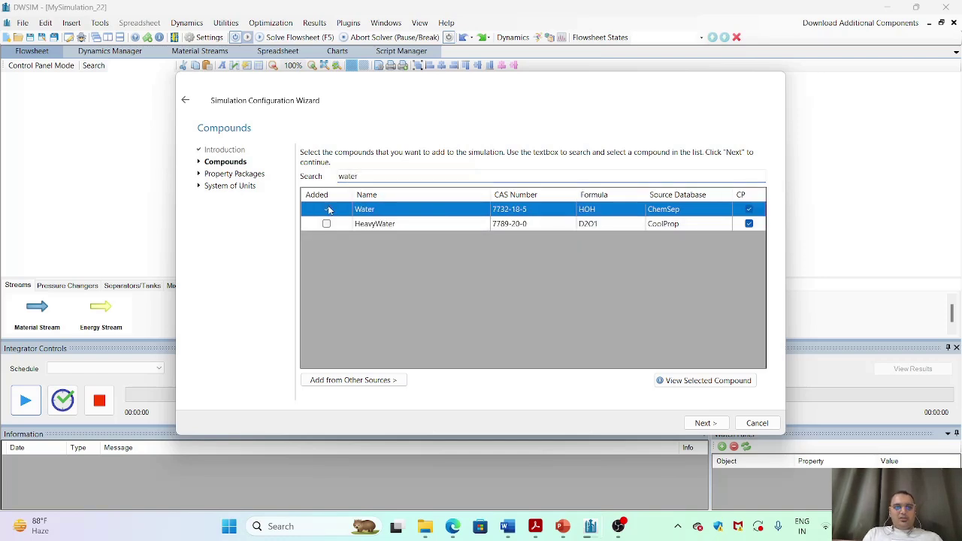
left_click(326, 210)
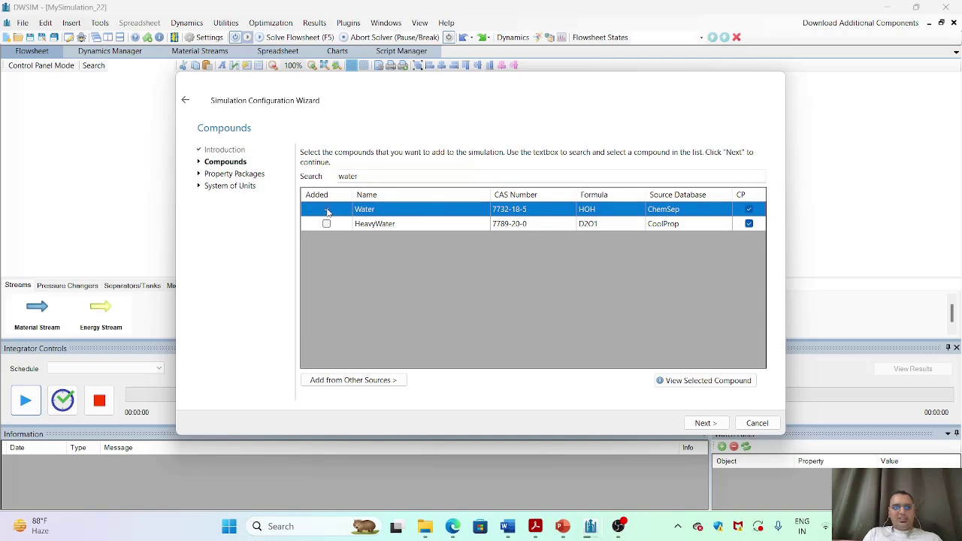
left_click(703, 424)
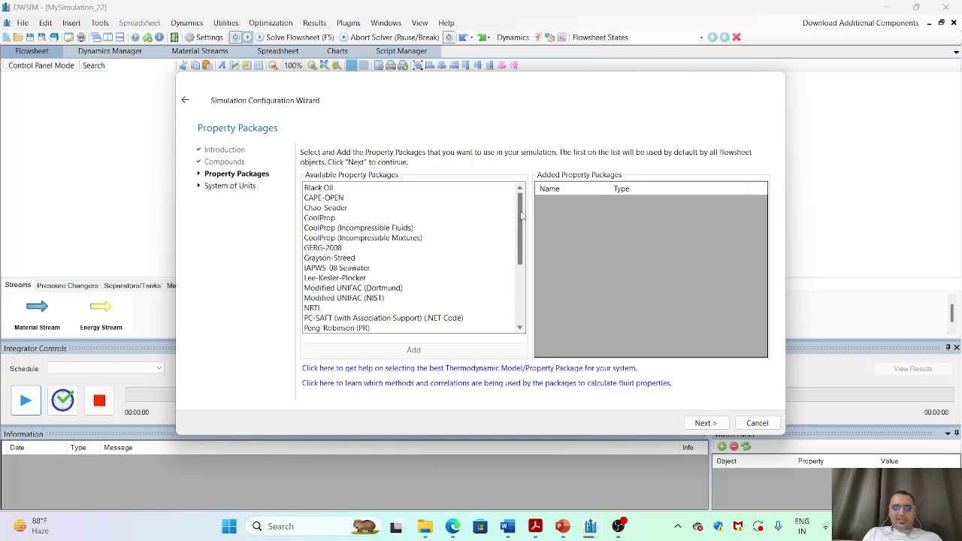
- Add the Steam Tables (IAPWS-IF97) property package and continue to the system of units
left_click_drag(521, 216, 521, 283)
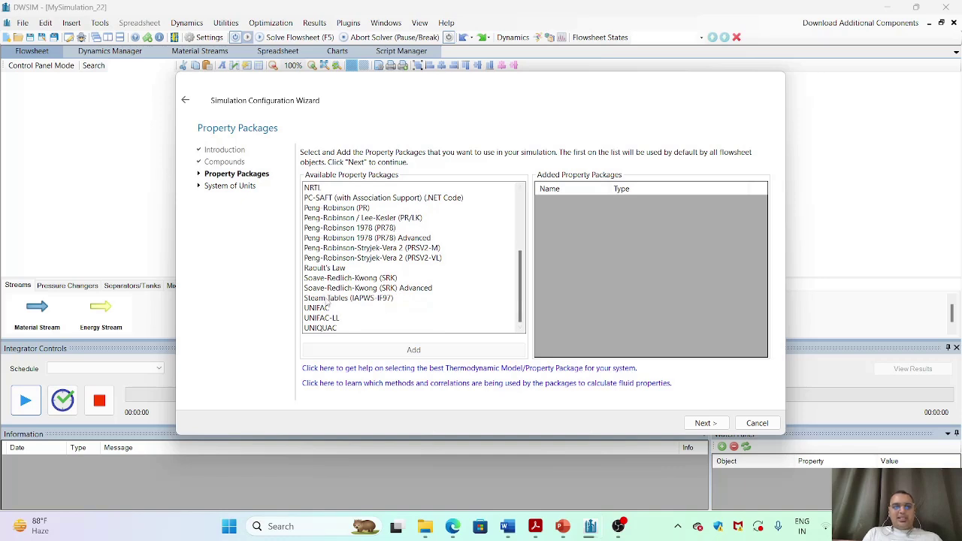
left_click(329, 301)
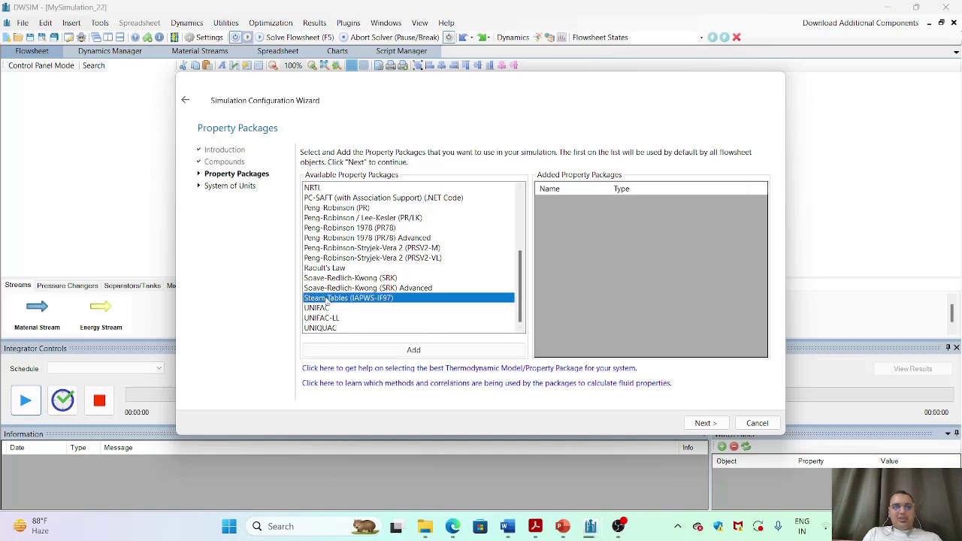
double_click(366, 300)
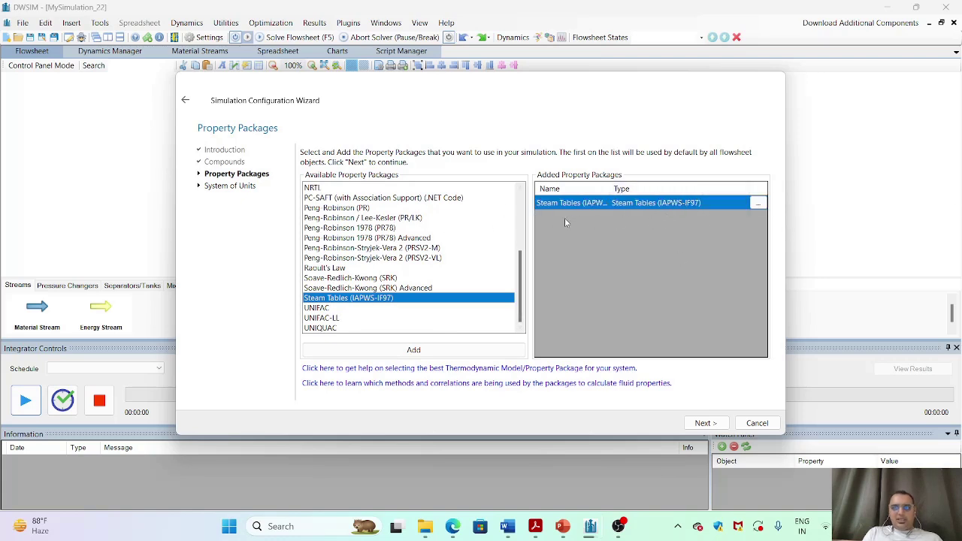
left_click(706, 423)
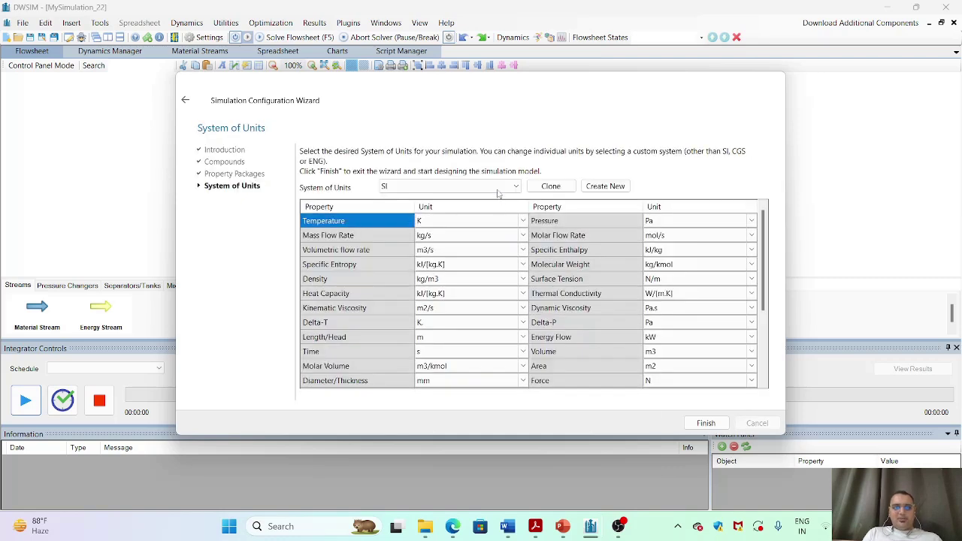
- Choose the C5 system of units and finish the simulation configuration wizard
left_click(499, 188)
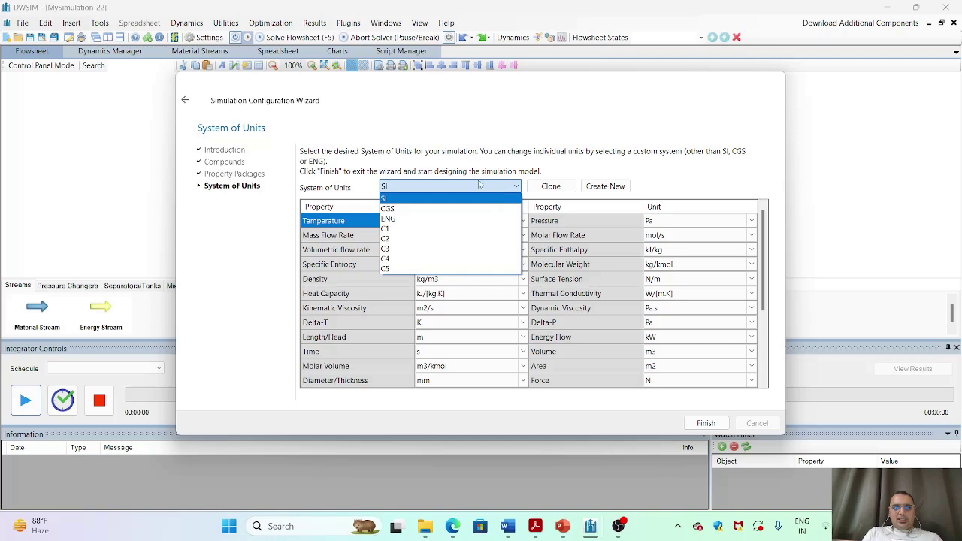
left_click(397, 270)
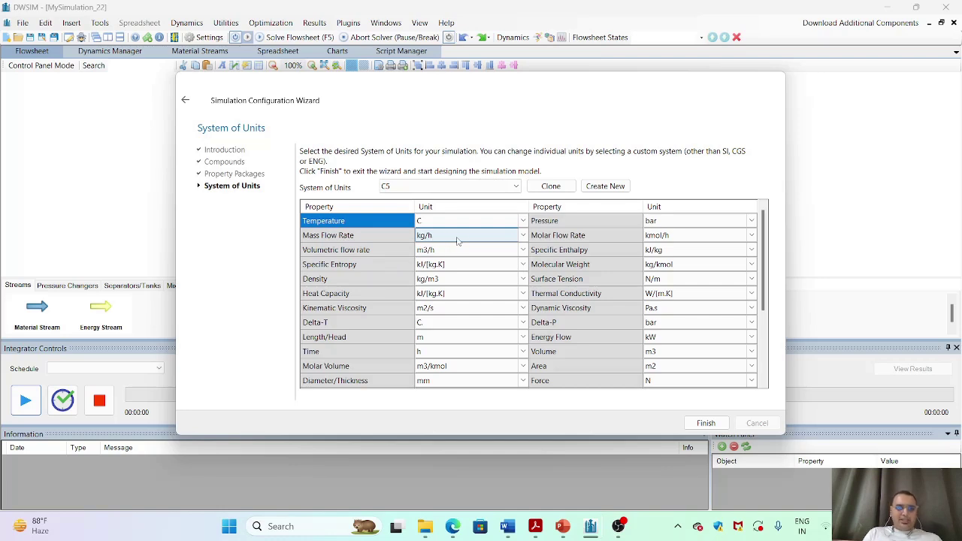
left_click(702, 424)
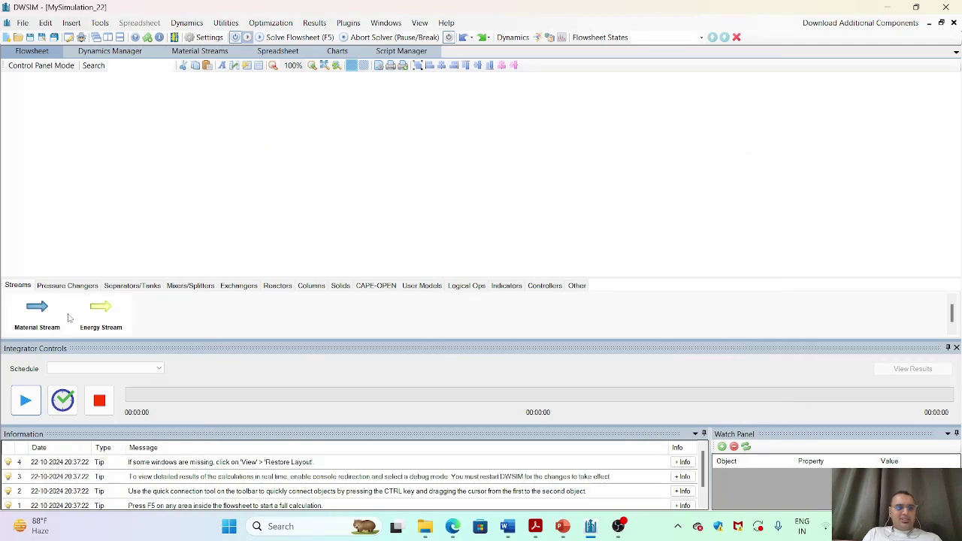
- Place a material stream near the left end of the flowsheet and open its properties
left_click_drag(44, 307, 84, 188)
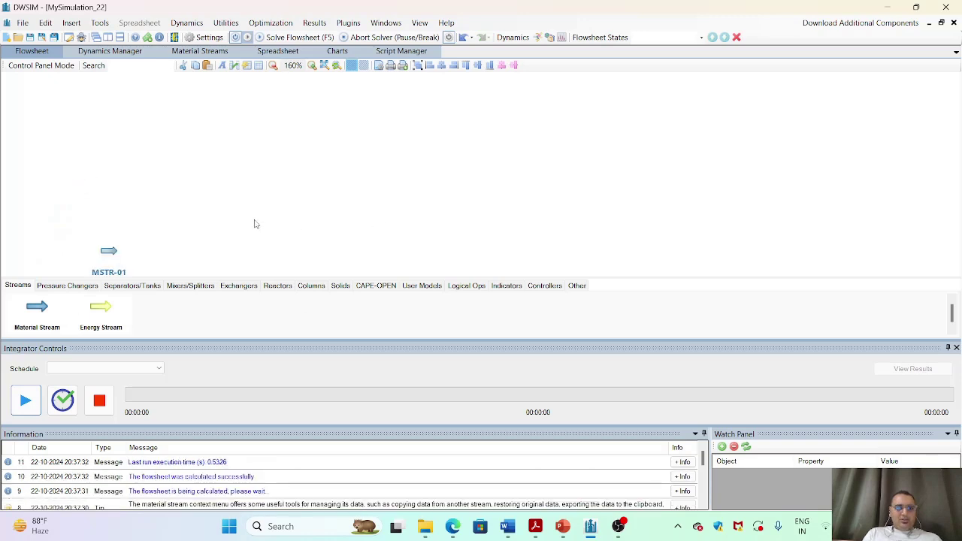
scroll(155, 221, "down", 3)
left_click_drag(86, 218, 92, 192)
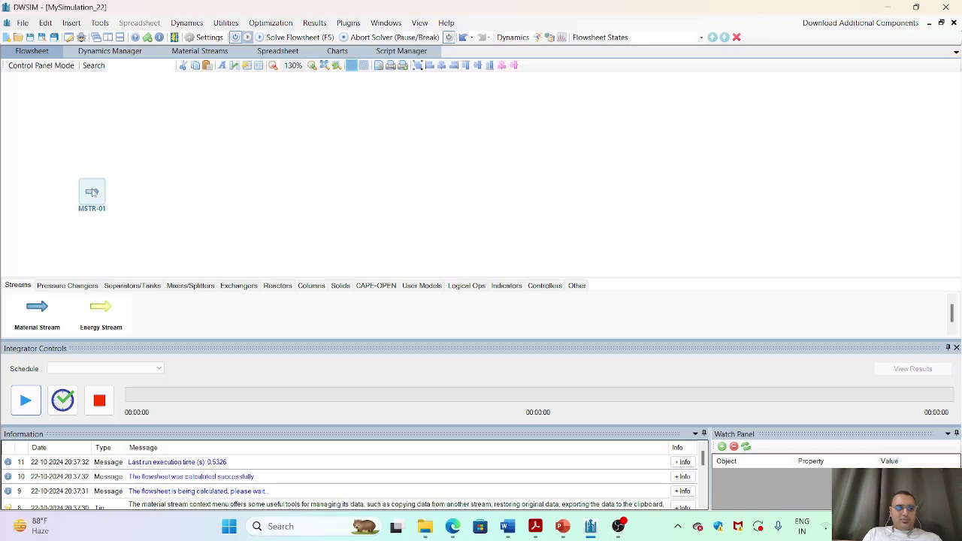
double_click(102, 194)
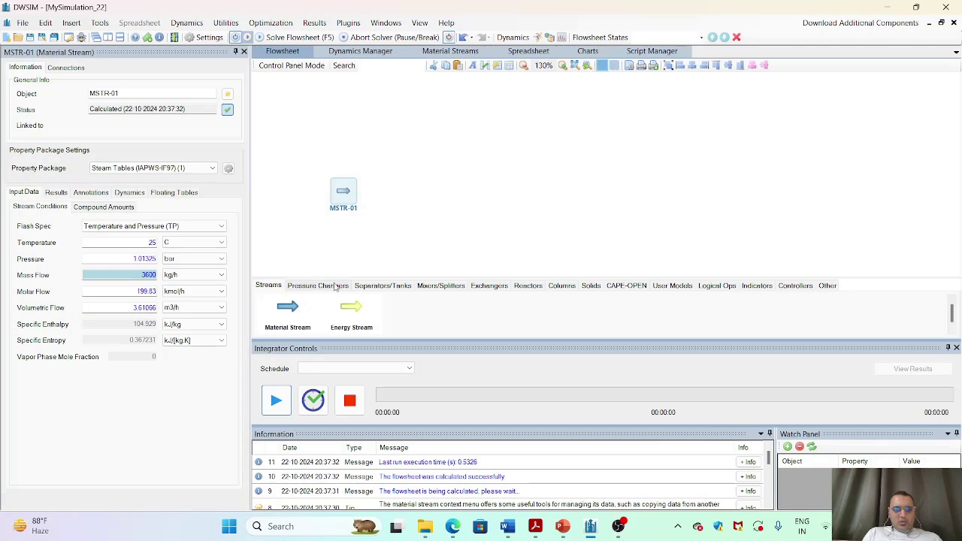
- Place a piping segment, a pump and a second piping segment in a row to the right of the material stream
left_click(332, 288)
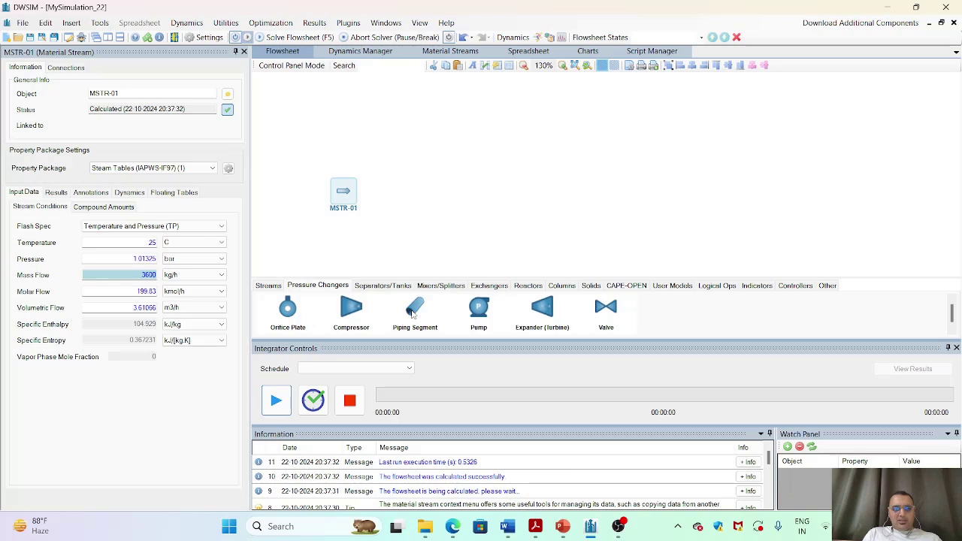
left_click_drag(413, 311, 381, 182)
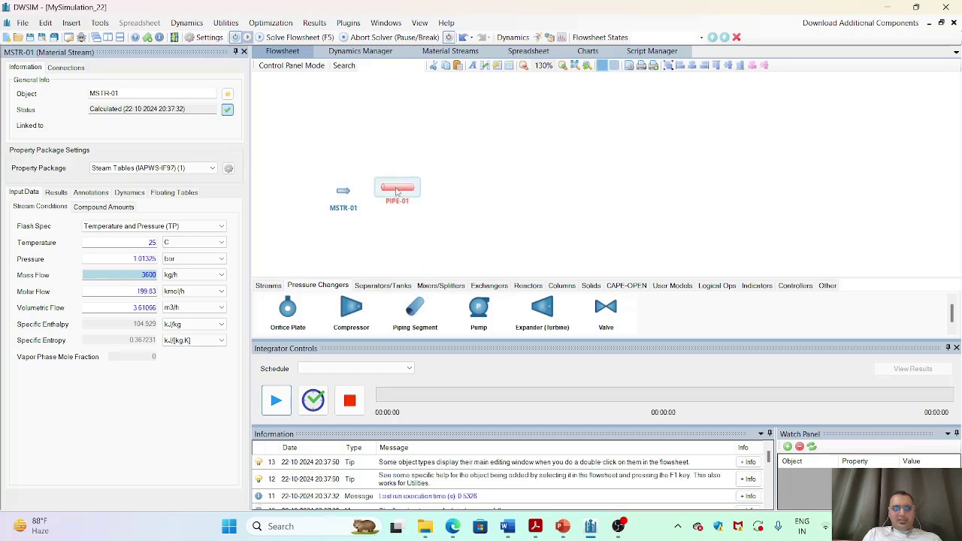
left_click(403, 195)
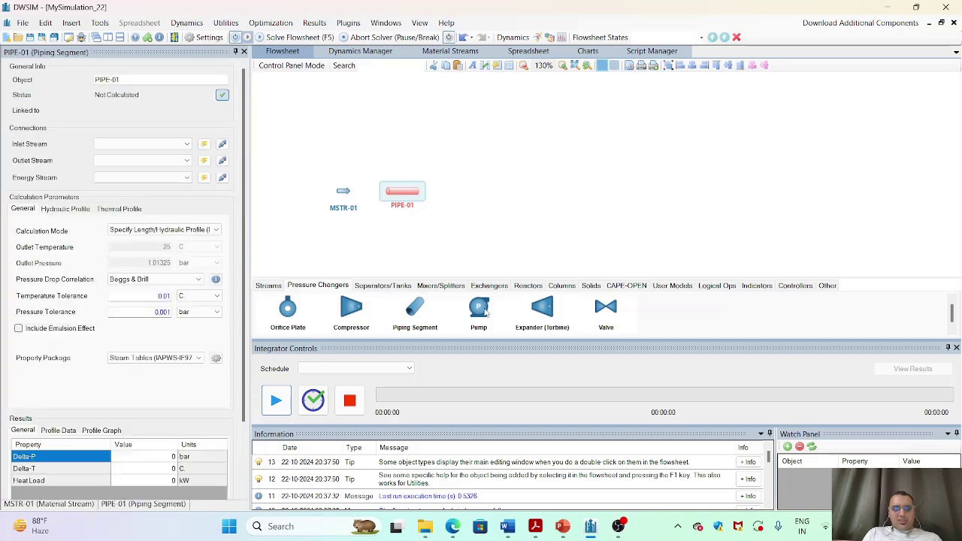
left_click_drag(484, 313, 456, 181)
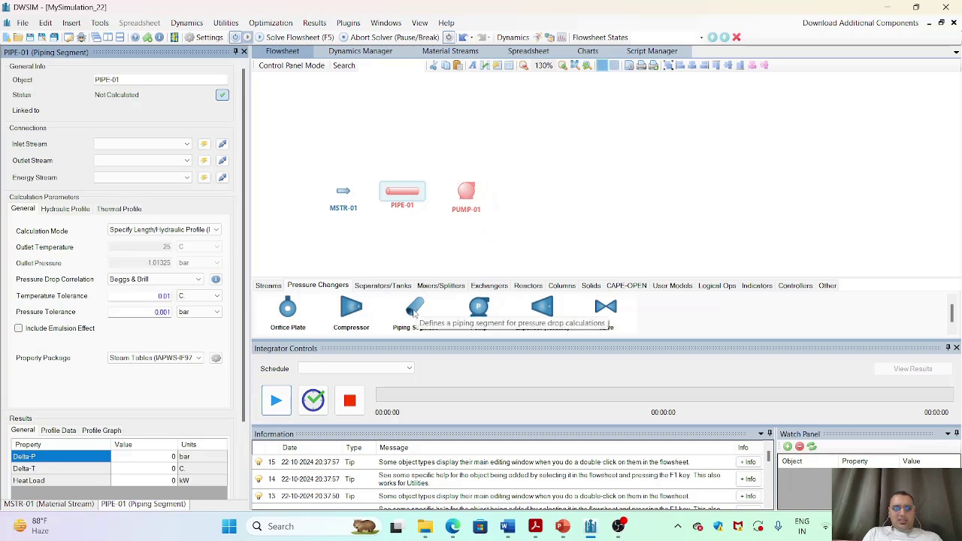
left_click_drag(418, 312, 509, 185)
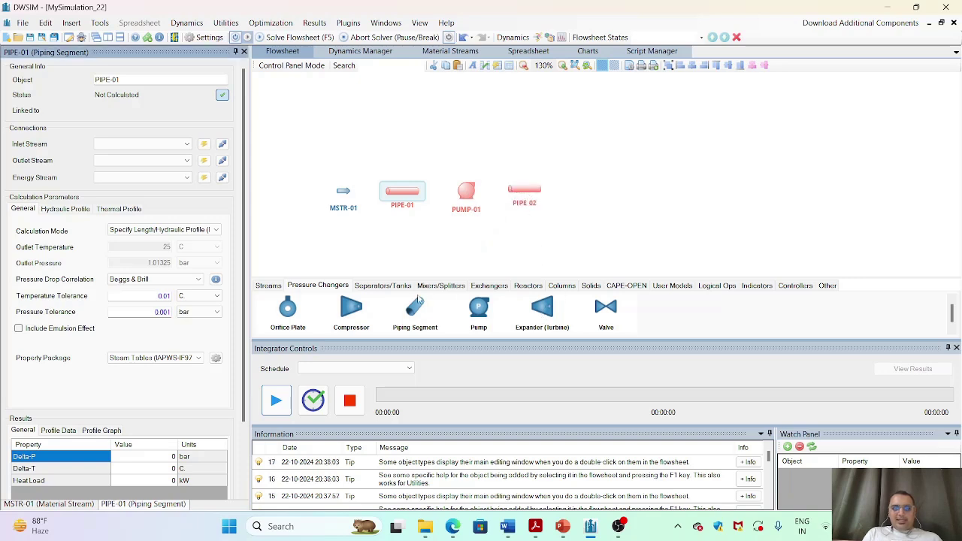
- Place a tank at the end of the row, to the right of the second piping segment
left_click(389, 285)
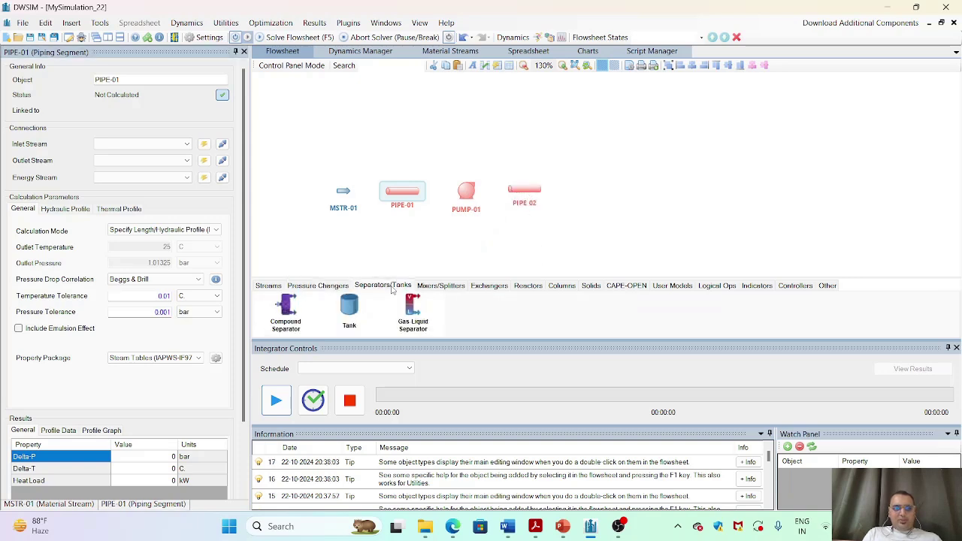
left_click(340, 290)
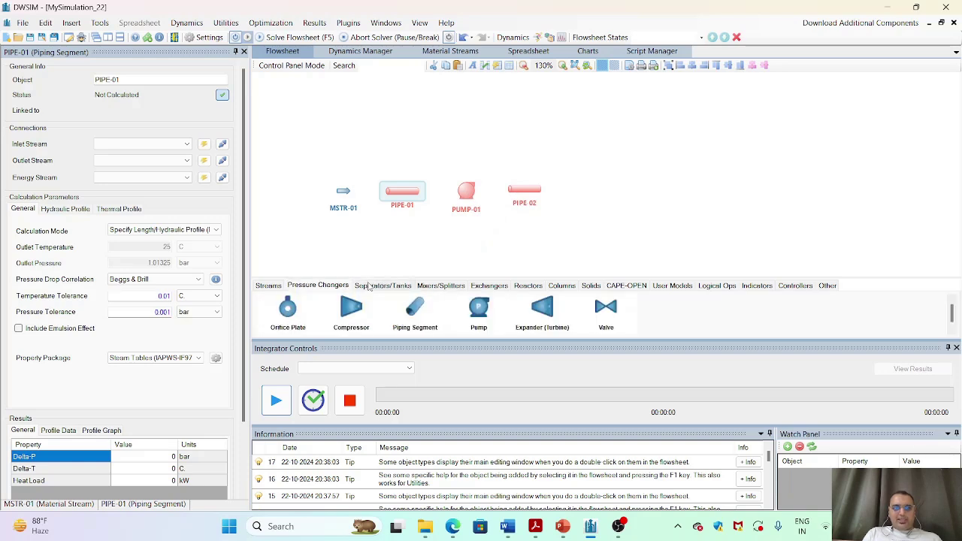
left_click(370, 286)
left_click_drag(350, 309, 573, 182)
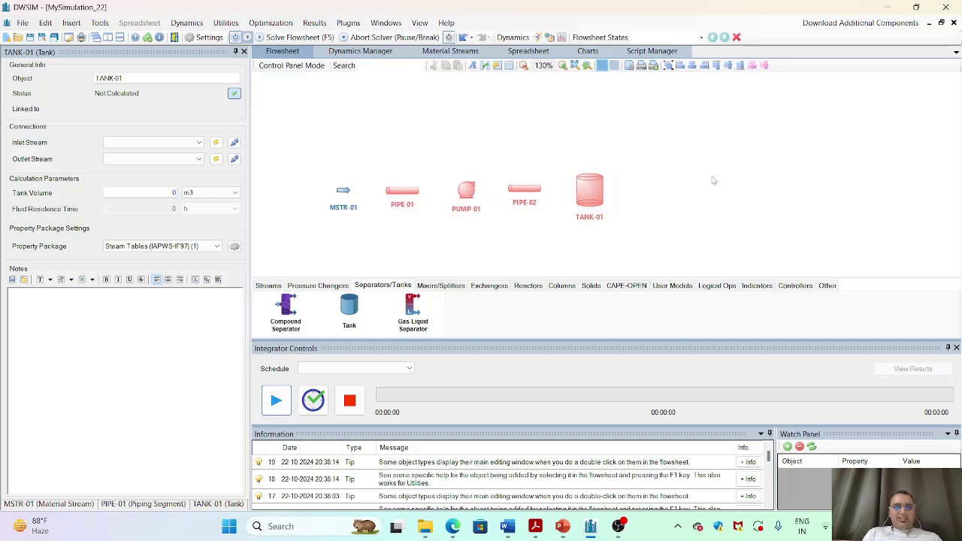
- Rename the material stream MSTR-01 to "water inlet"
left_click(345, 194)
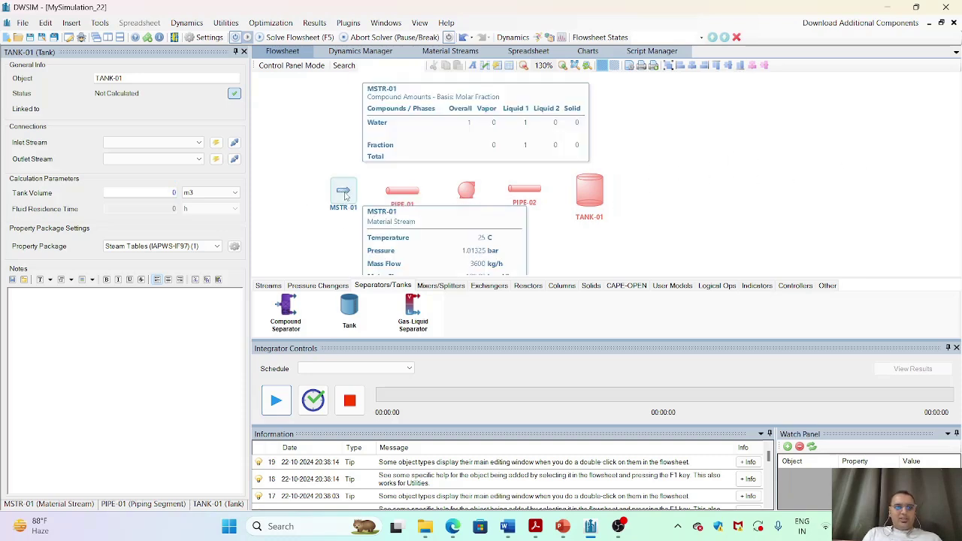
left_click(142, 93)
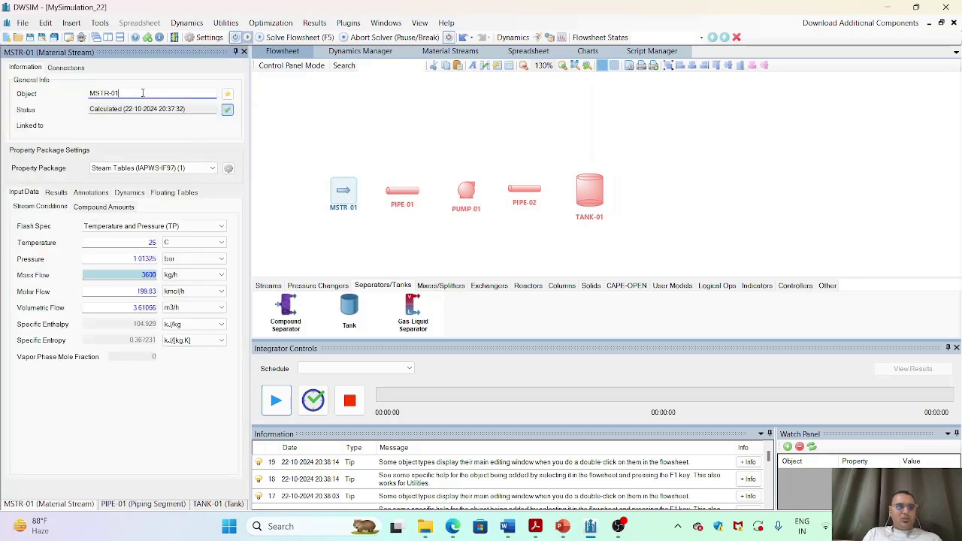
key("BackSpace")
key("BackSpace")
key("BackSpace")
key("BackSpace")
key("BackSpace")
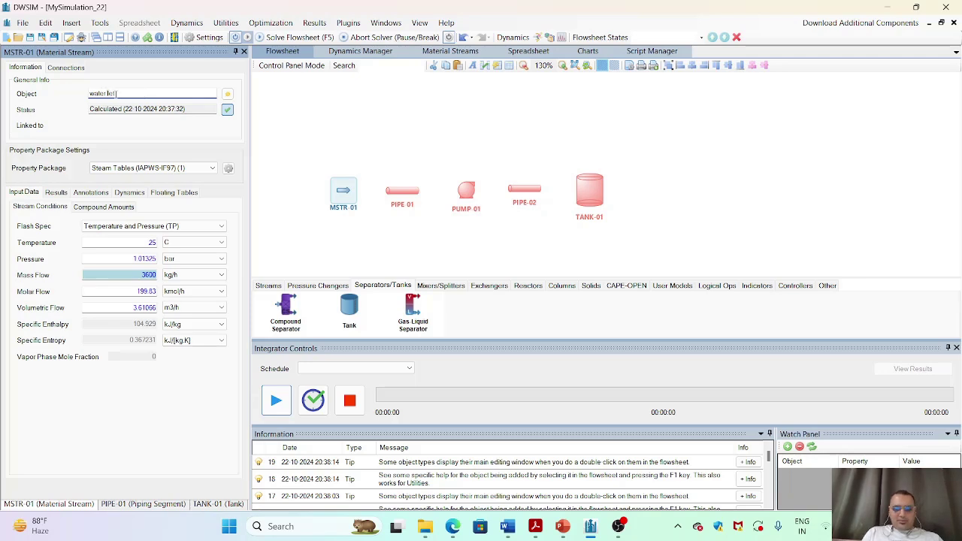
type("inlet")
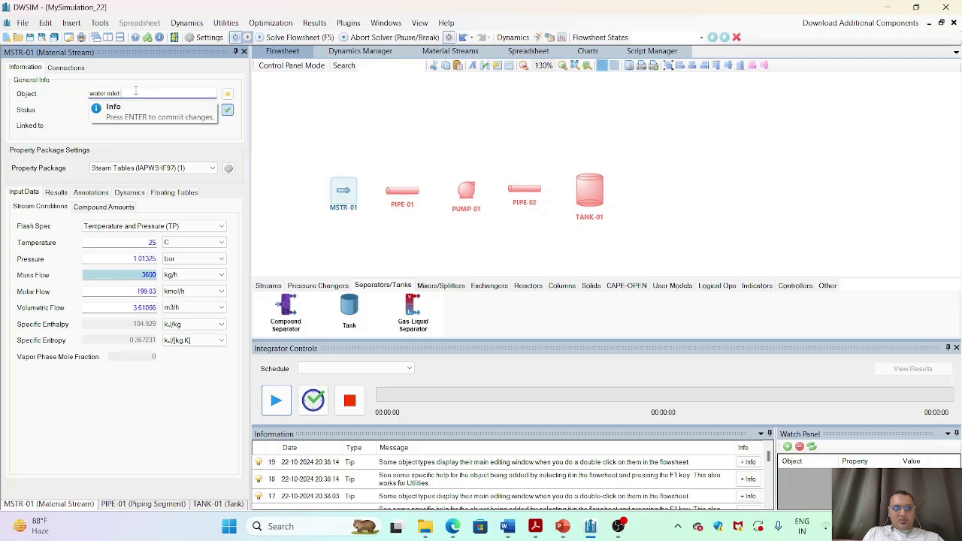
key("Return")
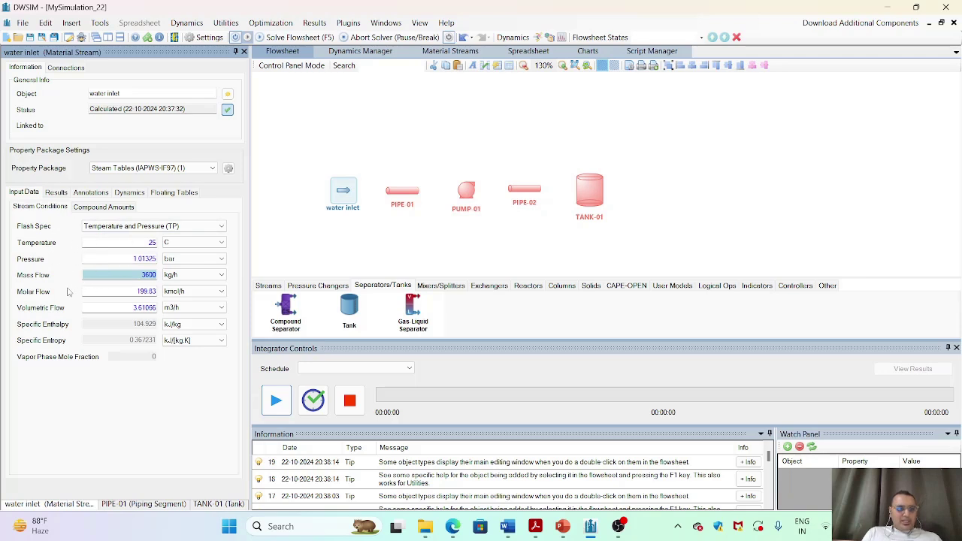
- Set the mass flow of the water inlet stream to 1000 kg/h
double_click(149, 275)
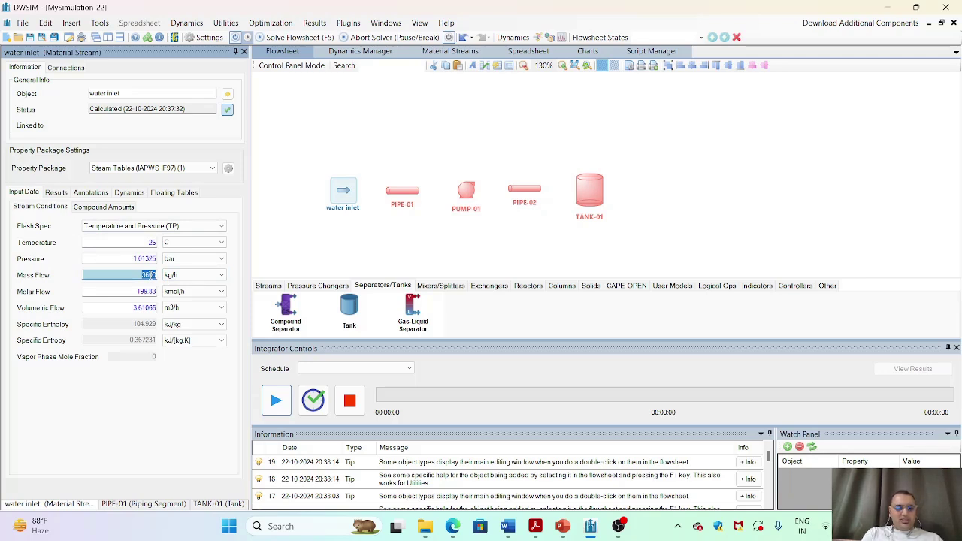
type("2")
left_click(192, 274)
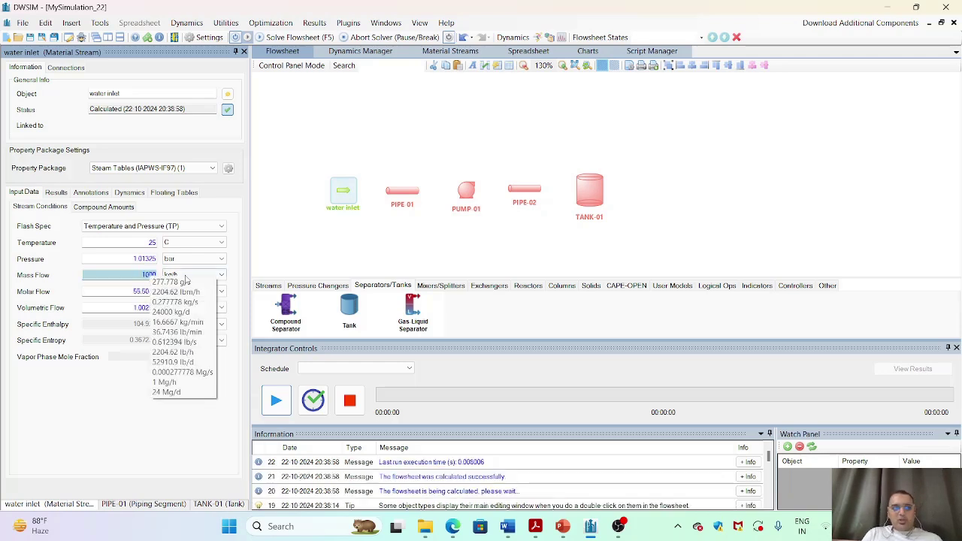
left_click(357, 231)
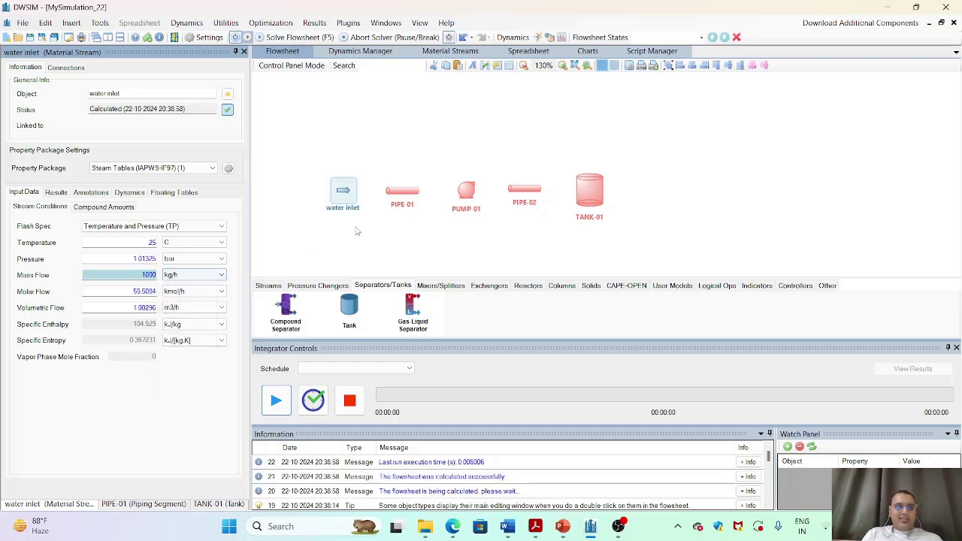
- Connect the water inlet stream to the inlet of the first piping segment, PIPE-01
left_click(406, 196)
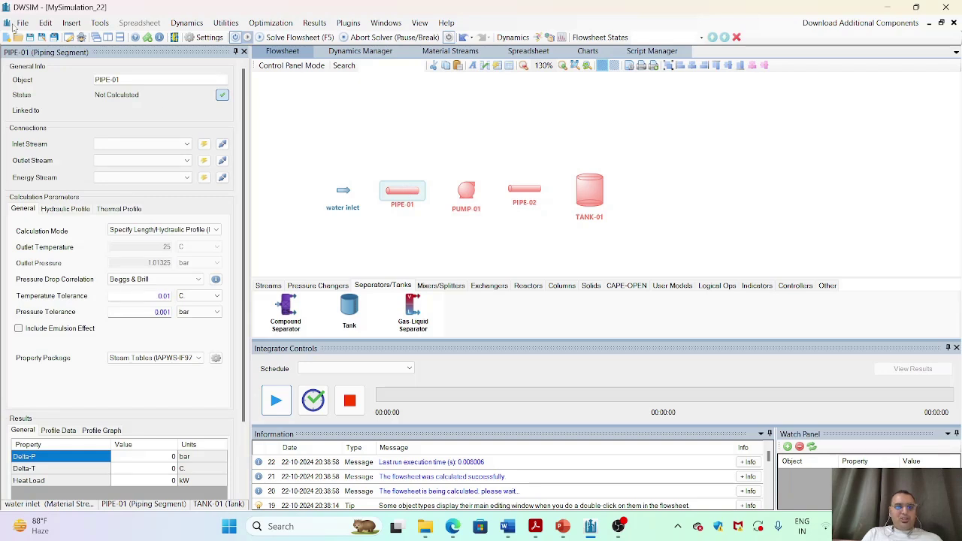
left_click(113, 79)
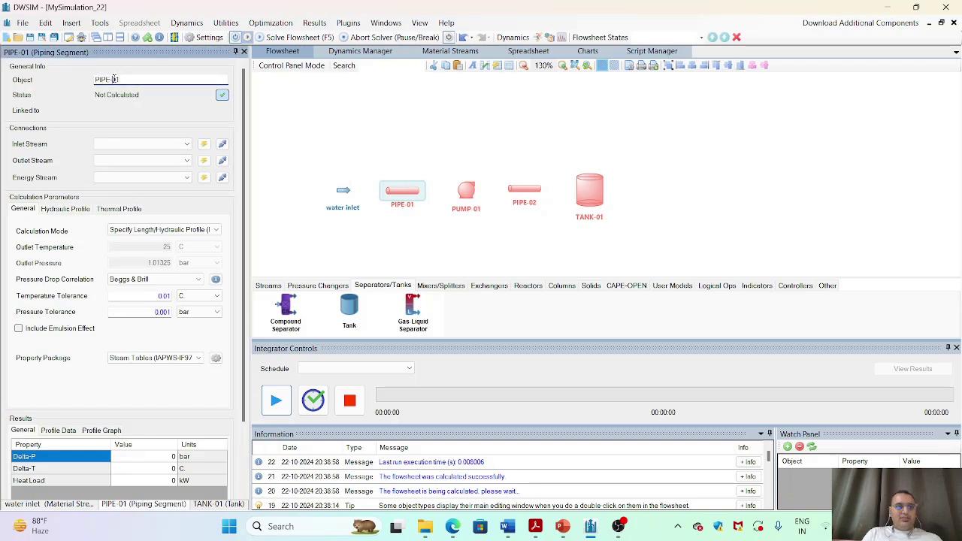
left_click_drag(118, 78, 101, 79)
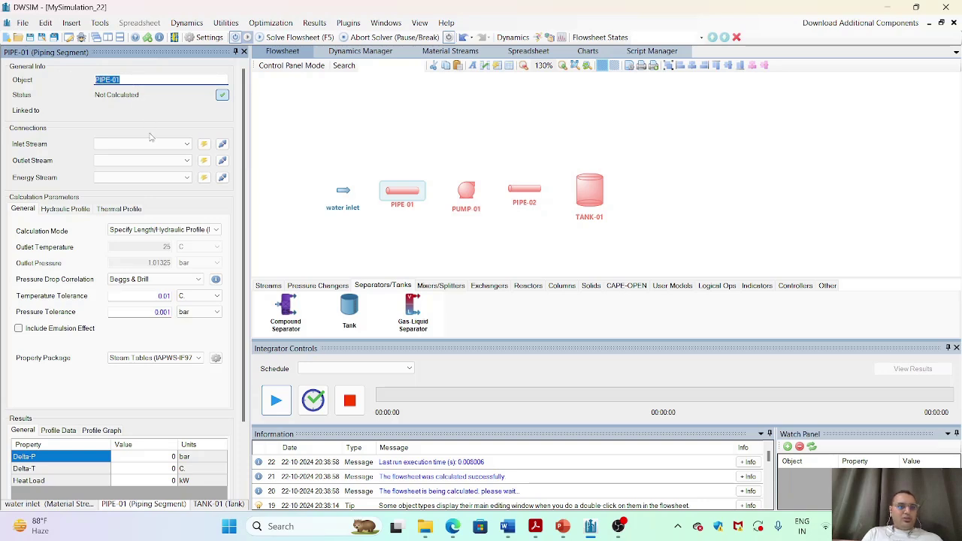
left_click(104, 143)
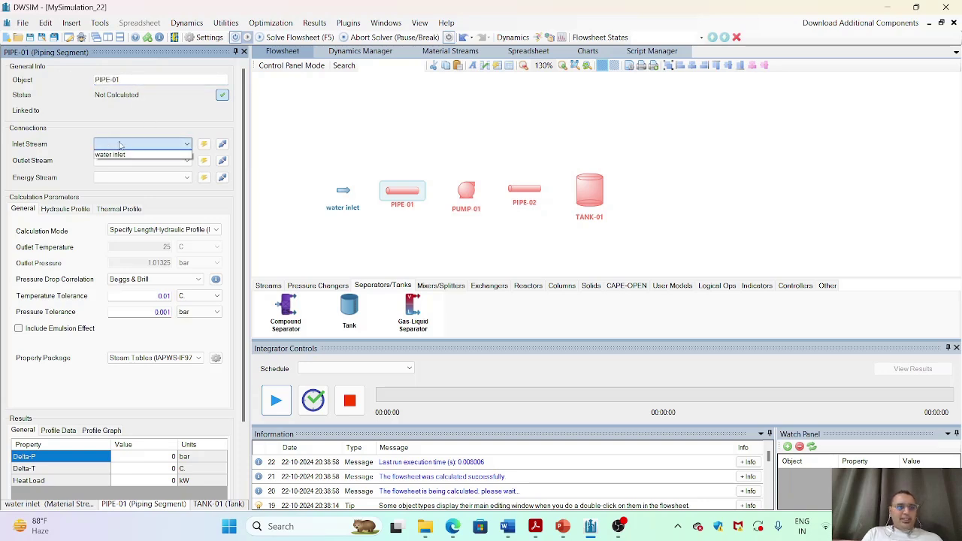
left_click(135, 156)
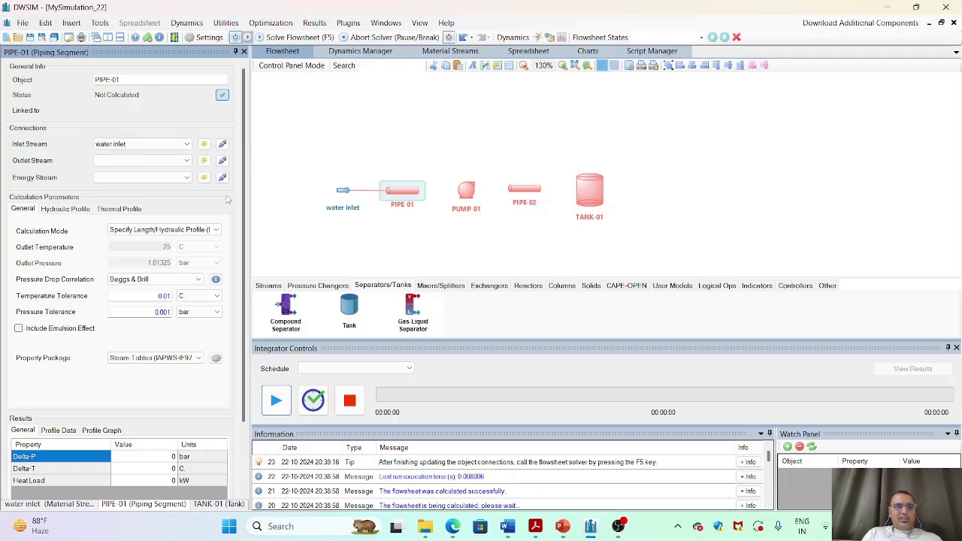
- Create and connect an outlet stream and an energy stream for PIPE-01, and move the energy stream slightly lower
left_click(205, 162)
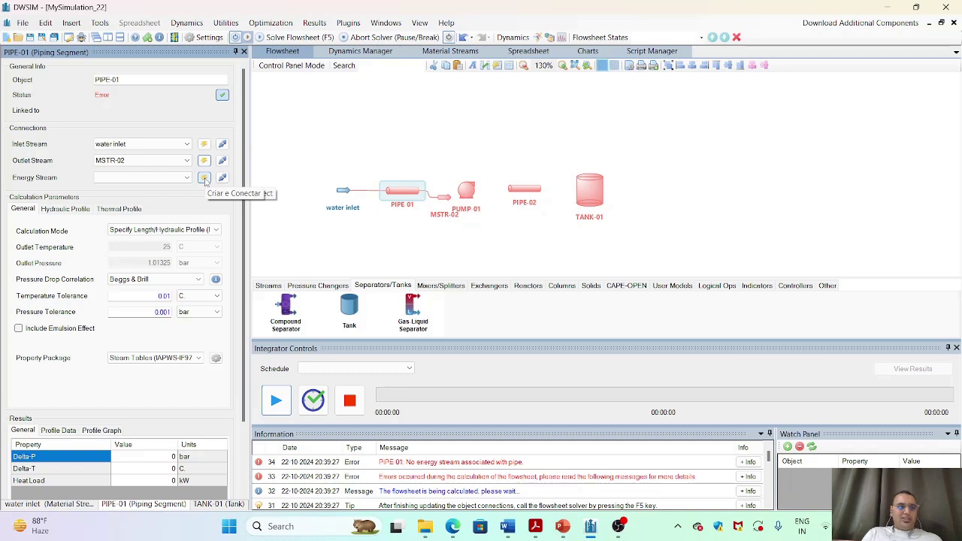
left_click(204, 179)
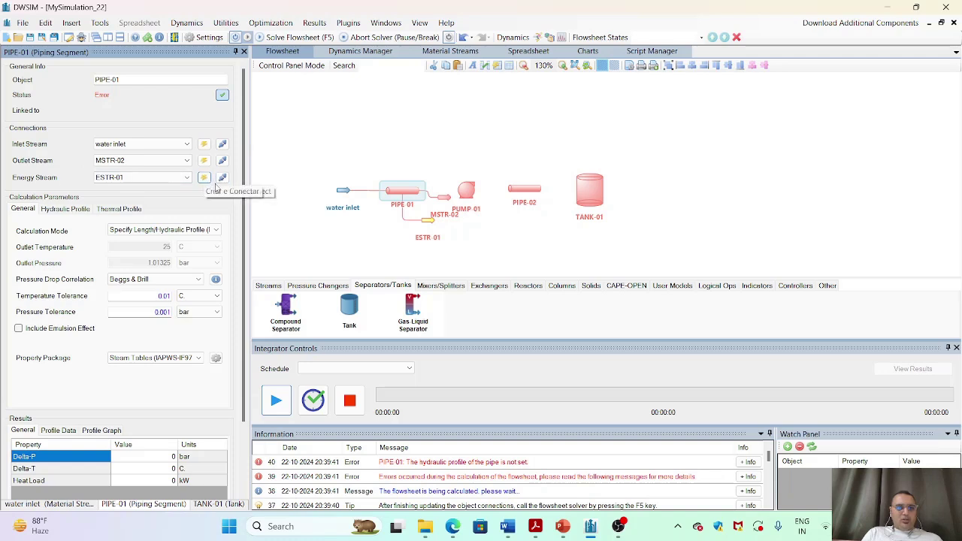
left_click_drag(428, 224, 424, 234)
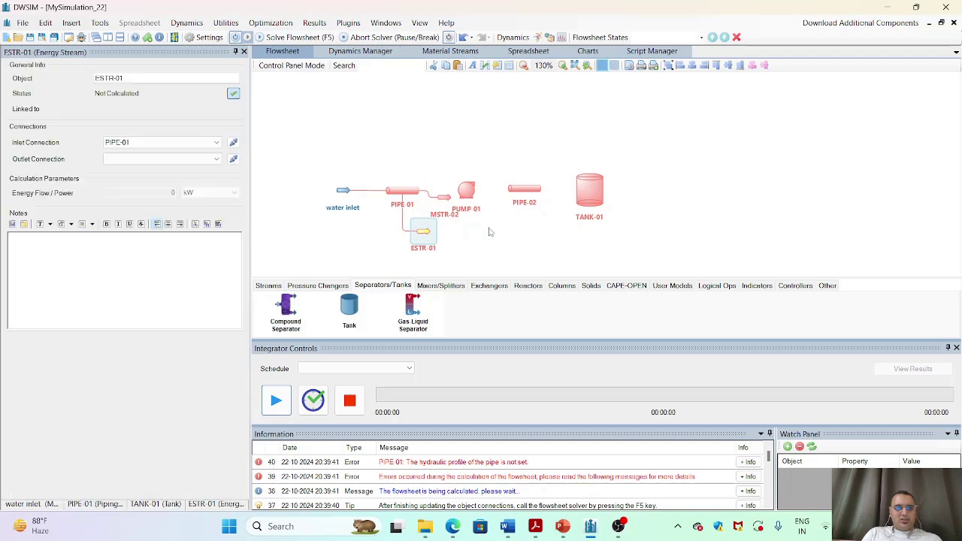
- Set the material of segment 1 in PIPE-01's hydraulic profile to Carbon Steel
left_click(394, 190)
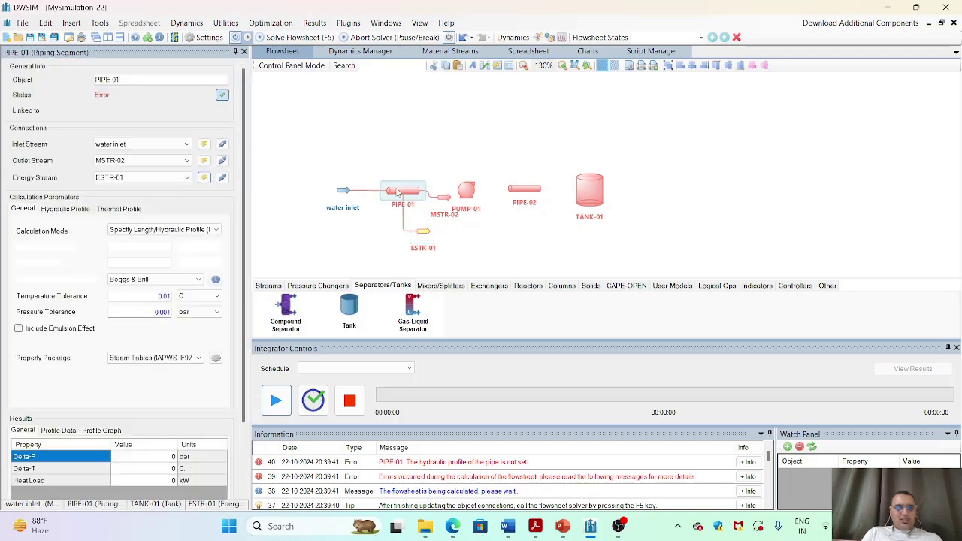
left_click(67, 210)
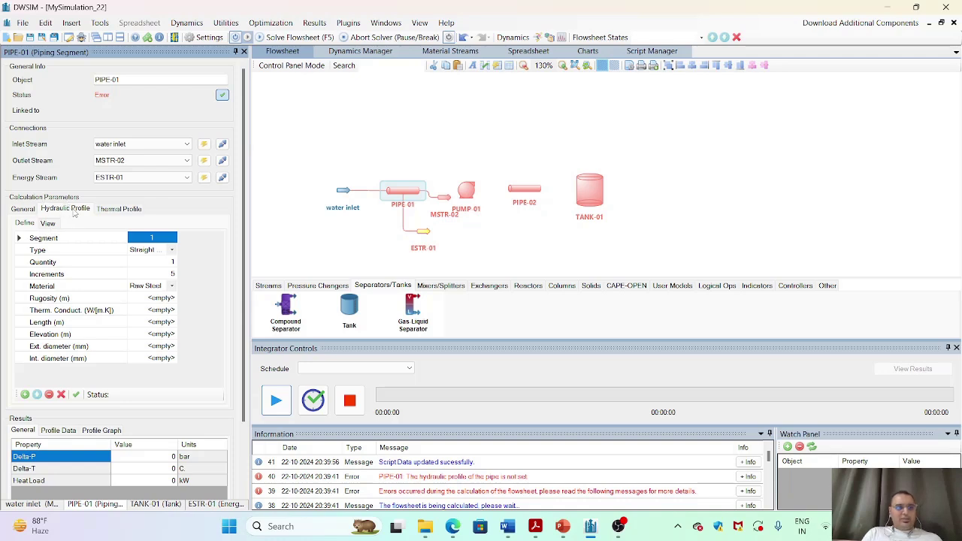
left_click(173, 287)
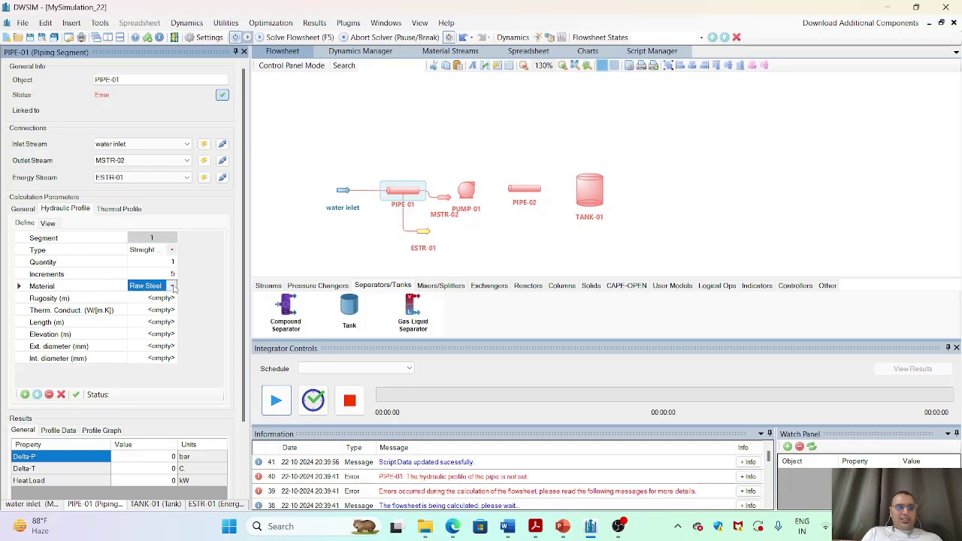
left_click(173, 287)
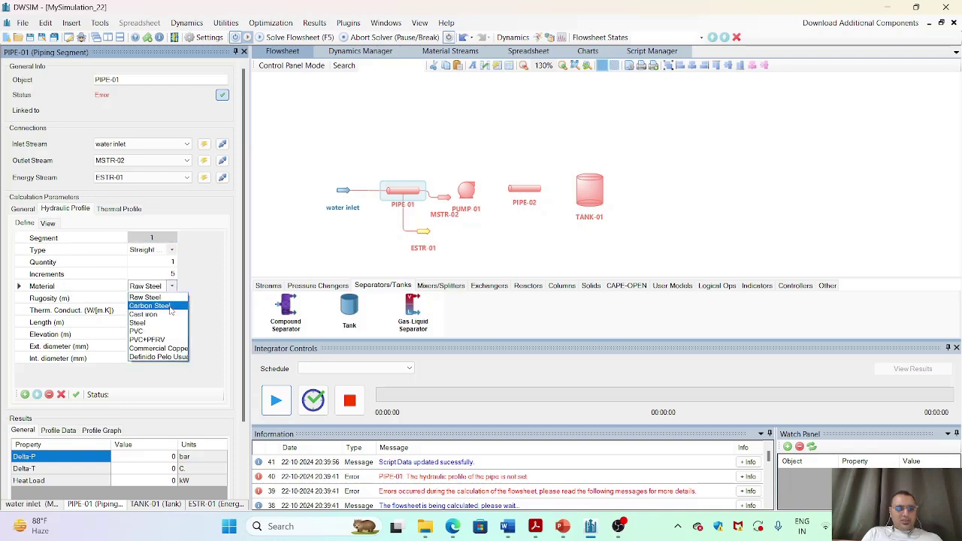
left_click(171, 308)
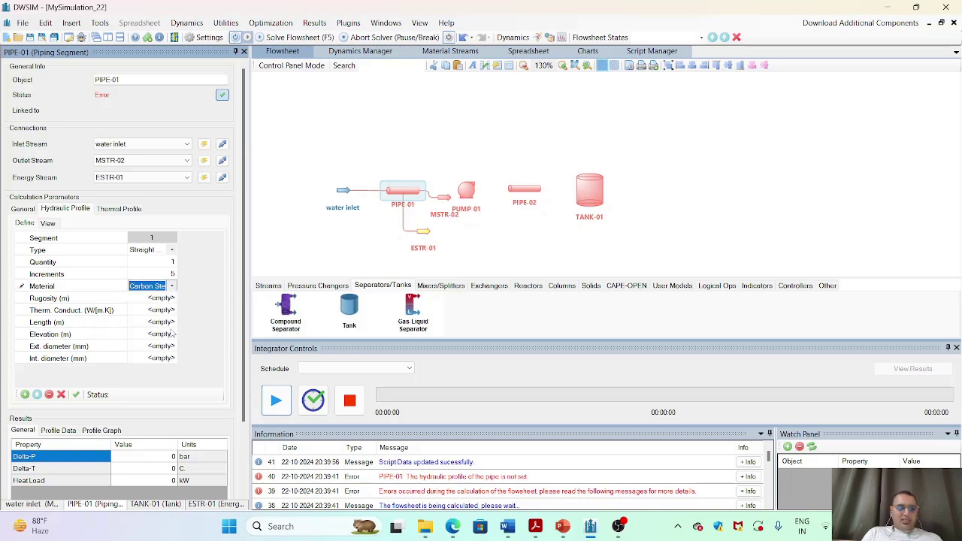
- Set the length and the elevation of PIPE-01's segment 1 to 0.5 m each
left_click(164, 324)
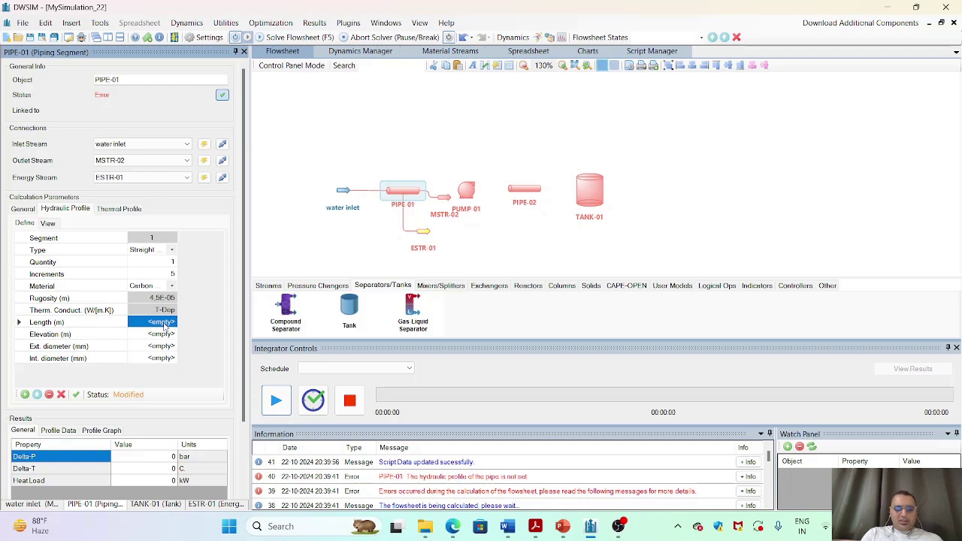
left_click(163, 323)
type(".5")
key("Return")
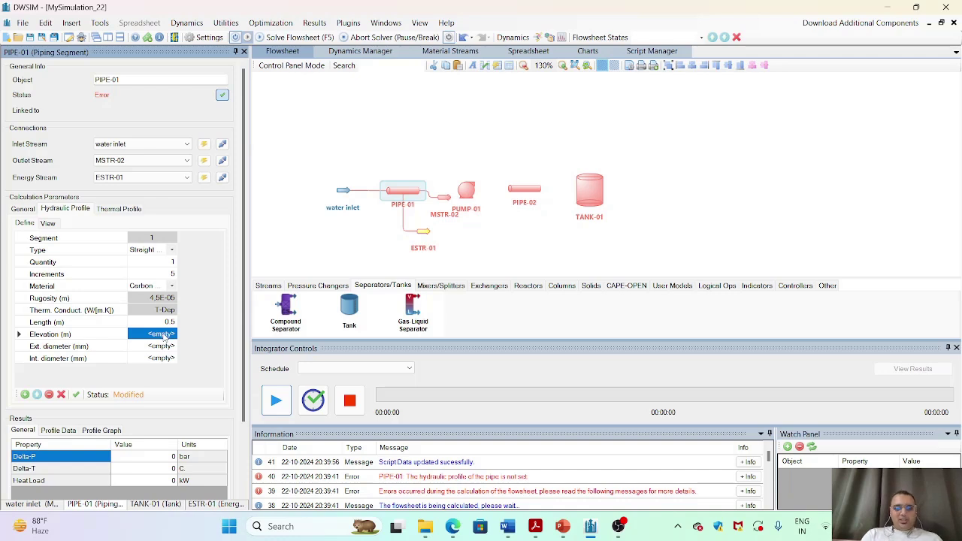
left_click(164, 339)
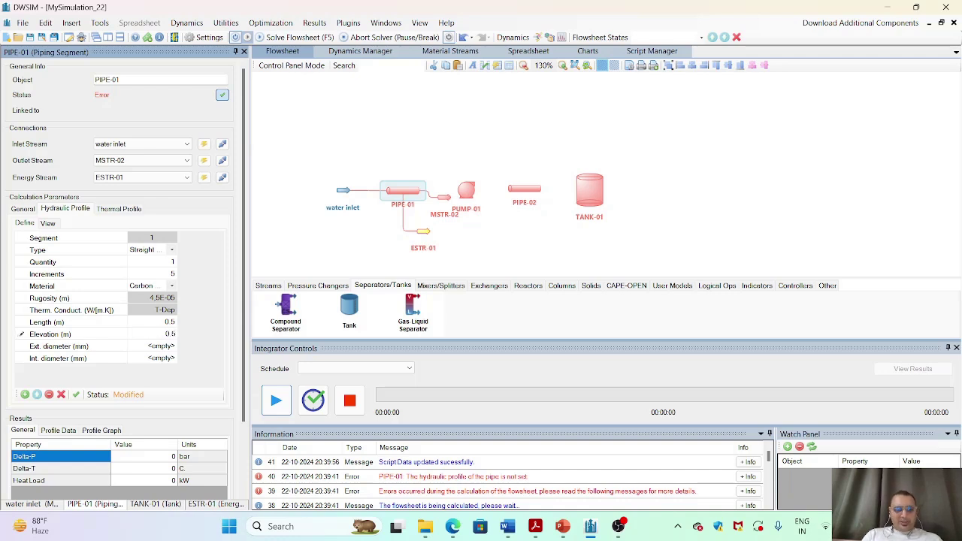
type(".5")
key("Return")
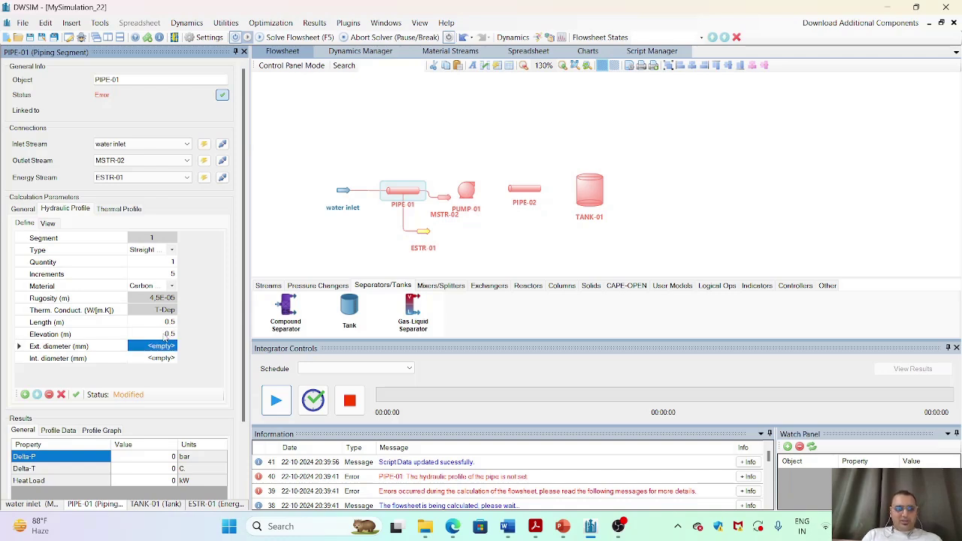
- Choose Straight Tube as the type of PIPE-01's segment 1
left_click(171, 252)
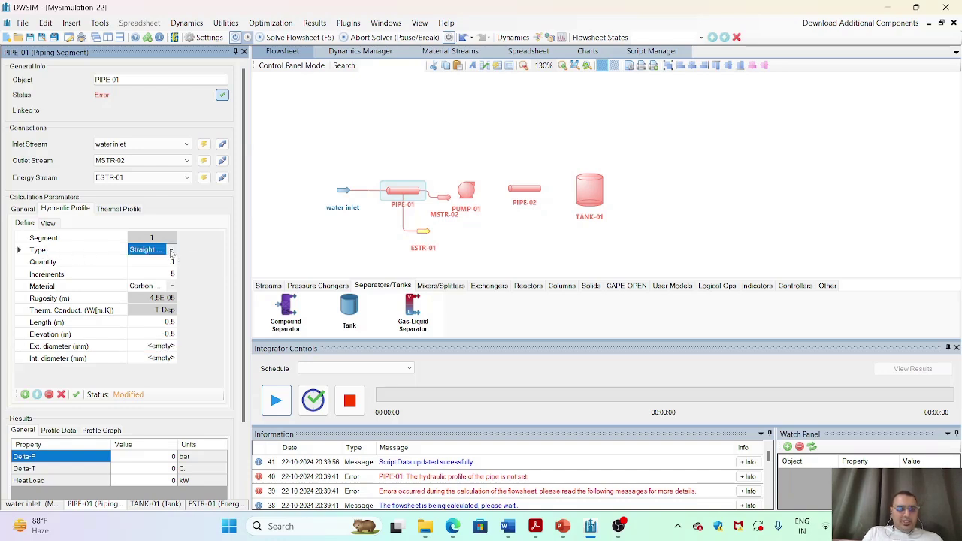
left_click(171, 251)
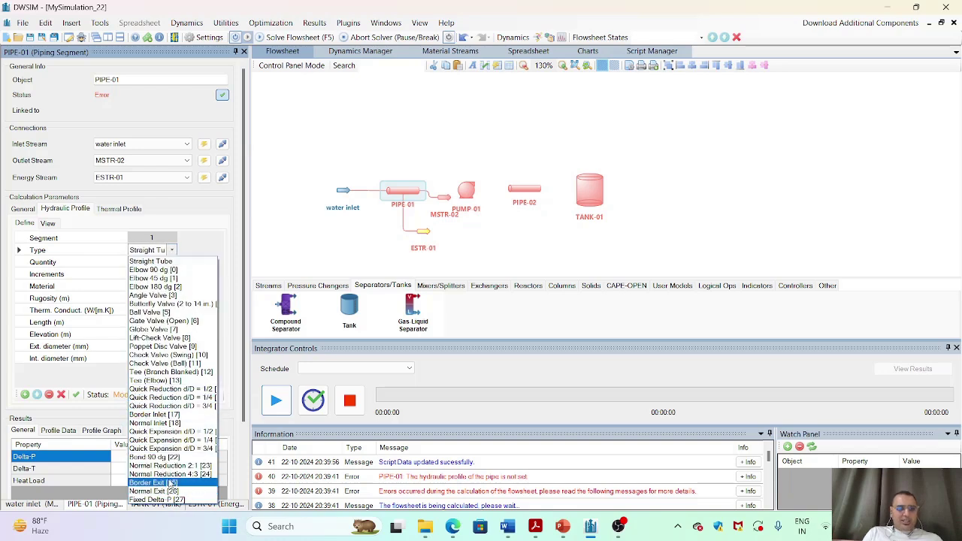
left_click(174, 261)
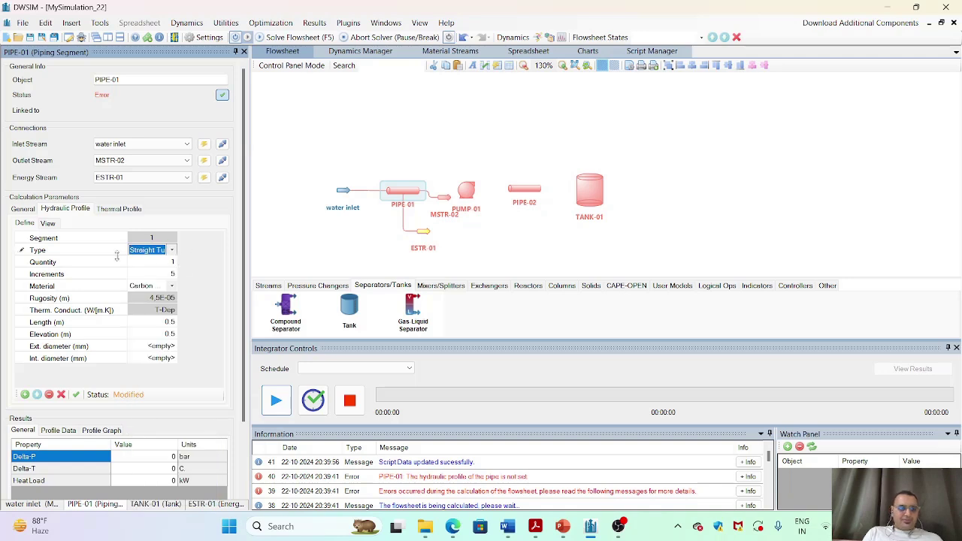
- Assign the standard 2-inch STD / 40 / 40S pipe size to PIPE-01's segment 1 and apply the hydraulic profile
left_click(163, 346)
mouse_move(170, 362)
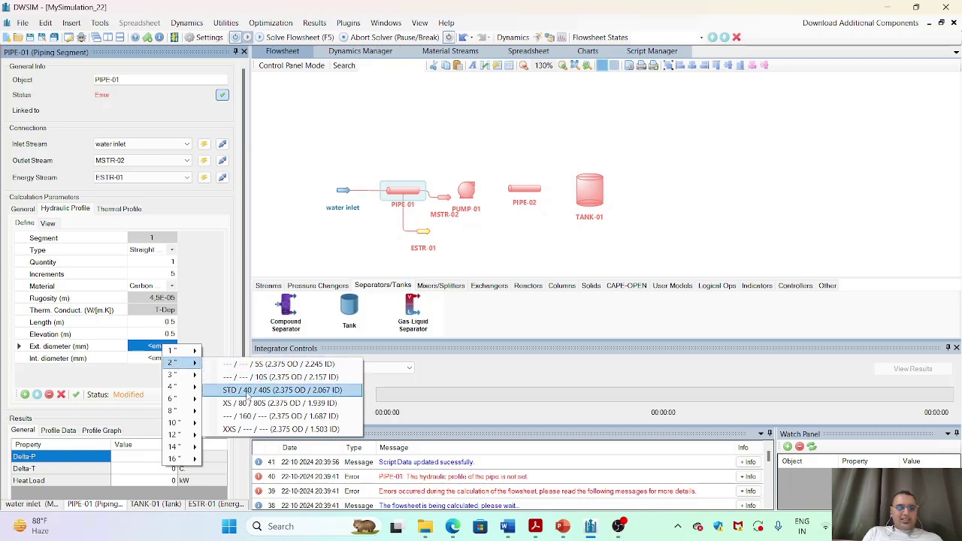
left_click(263, 391)
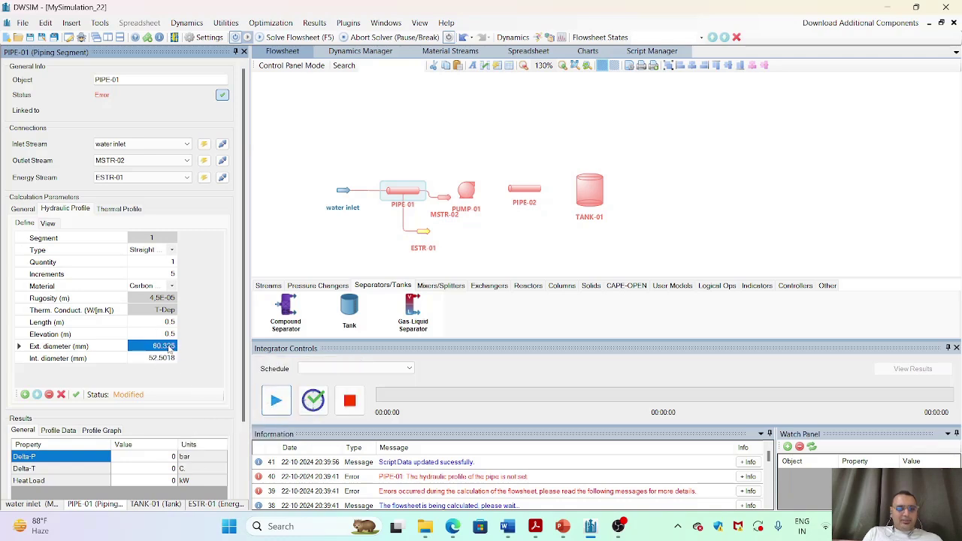
left_click(76, 396)
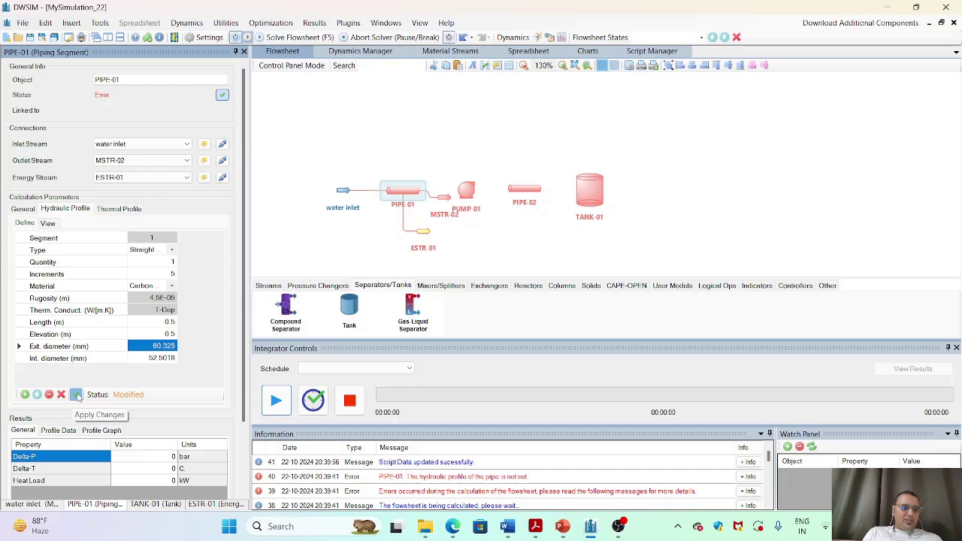
- Connect the suction pipe's outlet stream MSTR-02 to the inlet of PUMP-01
left_click(470, 195)
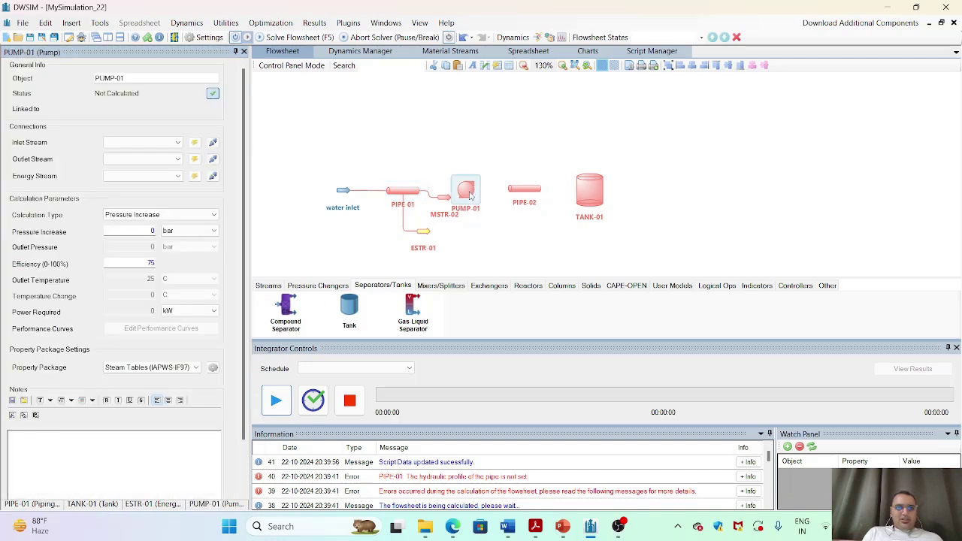
double_click(114, 78)
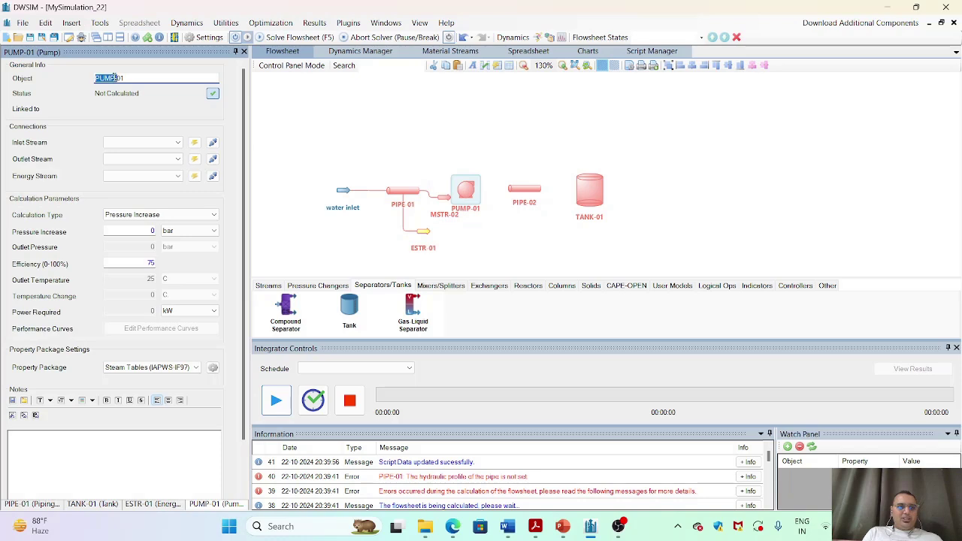
left_click(179, 144)
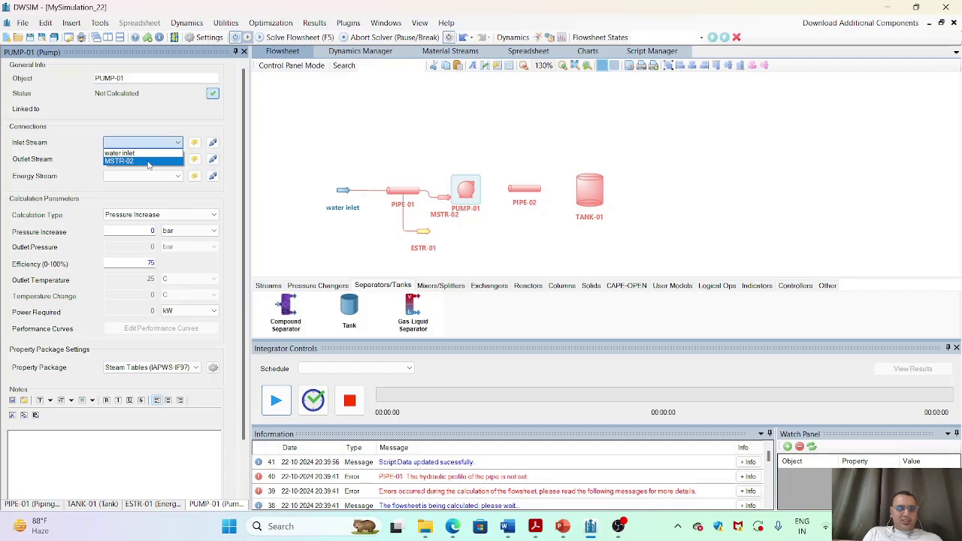
left_click(149, 161)
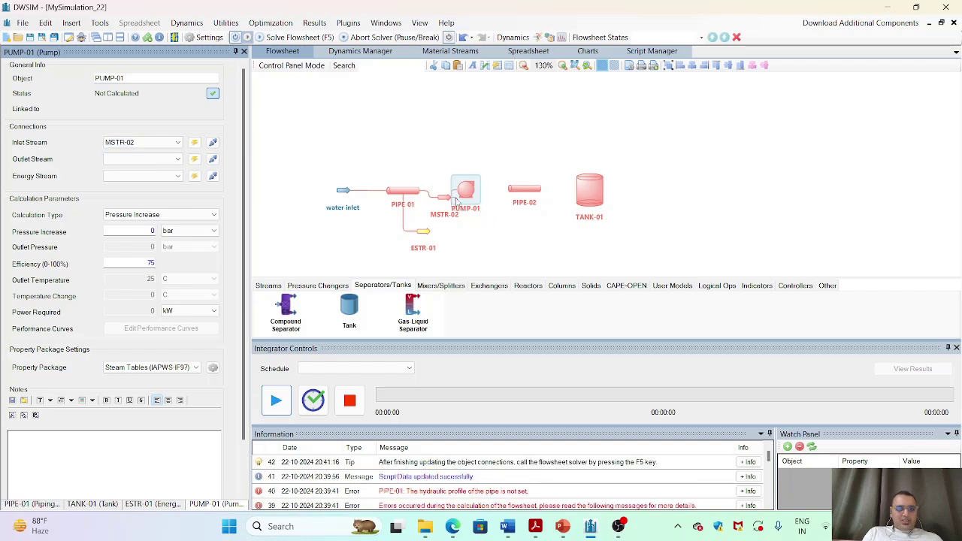
- Move PUMP-01 above the row of equipment, and create and connect its outlet stream and energy stream
left_click_drag(469, 192, 483, 171)
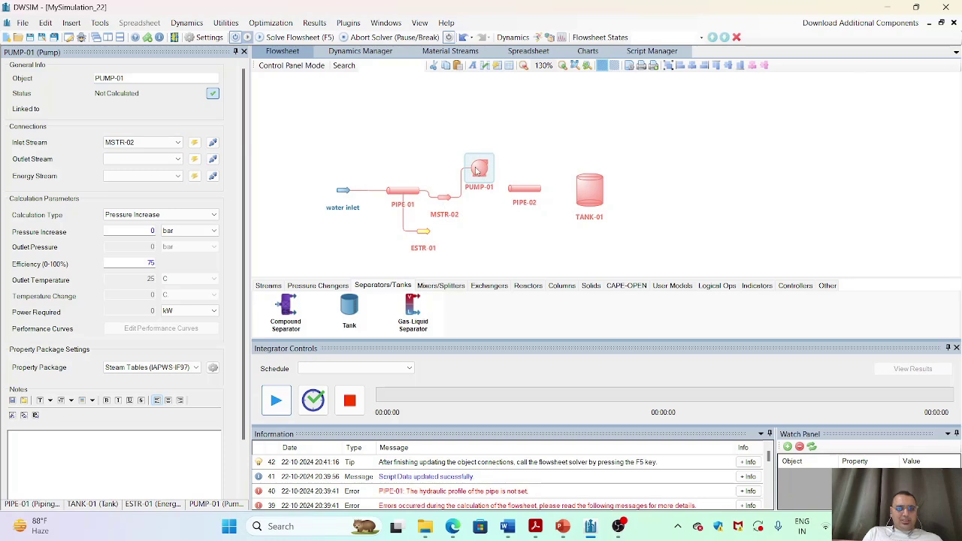
left_click(195, 160)
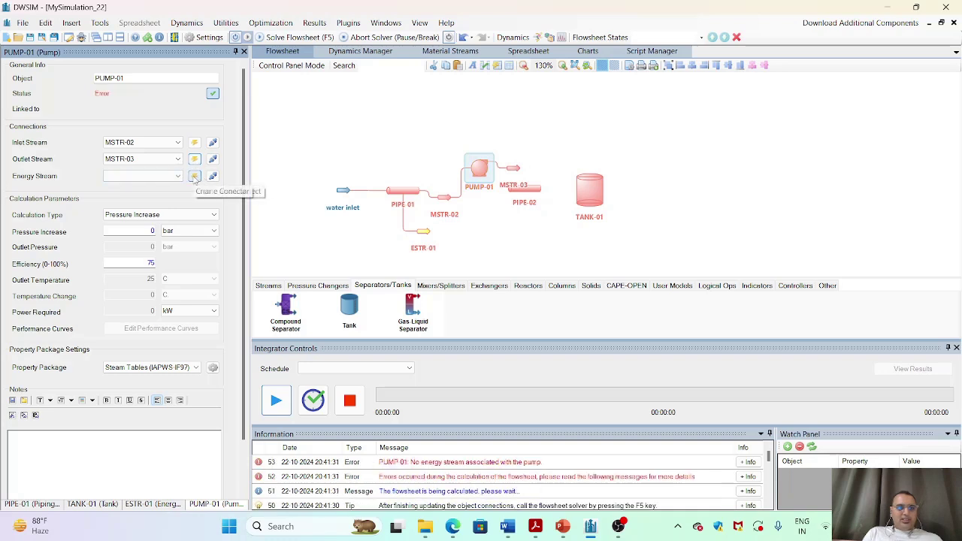
left_click(194, 176)
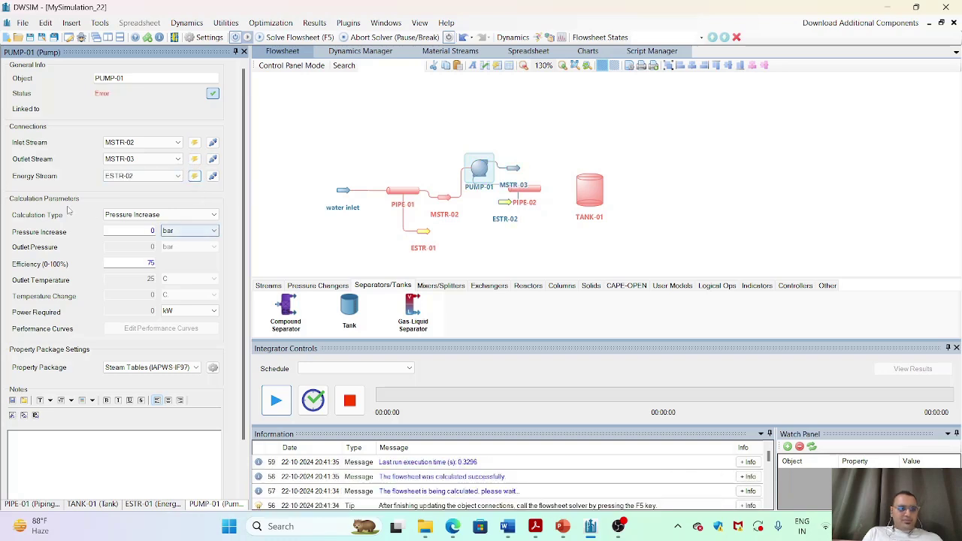
- Set PUMP-01's calculation type to Outlet Pressure and its outlet pressure to 2 bar
left_click(151, 215)
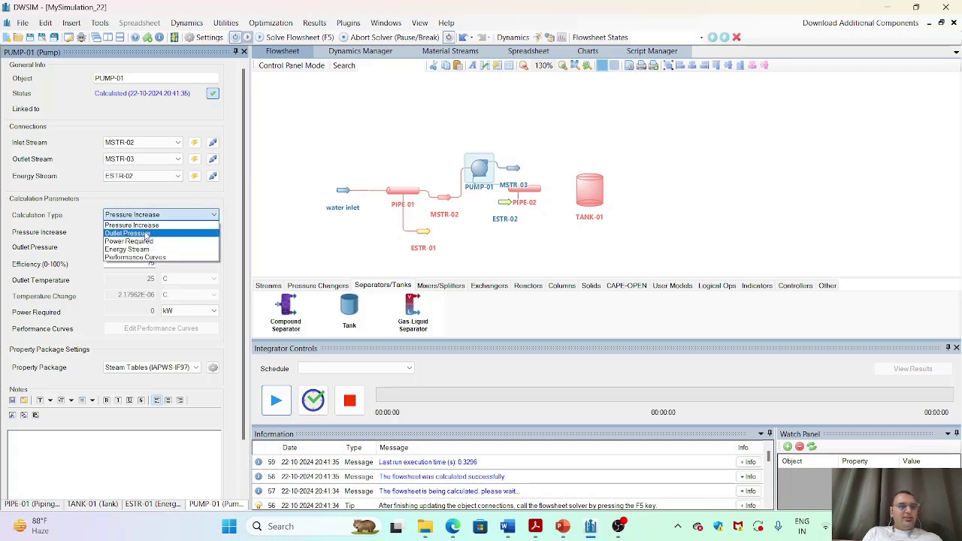
left_click(147, 234)
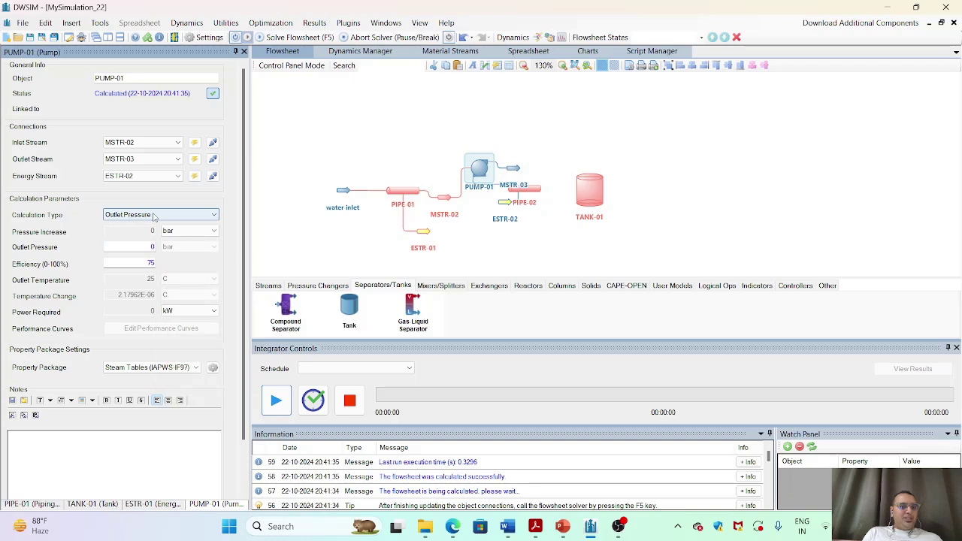
left_click(154, 215)
left_click(148, 233)
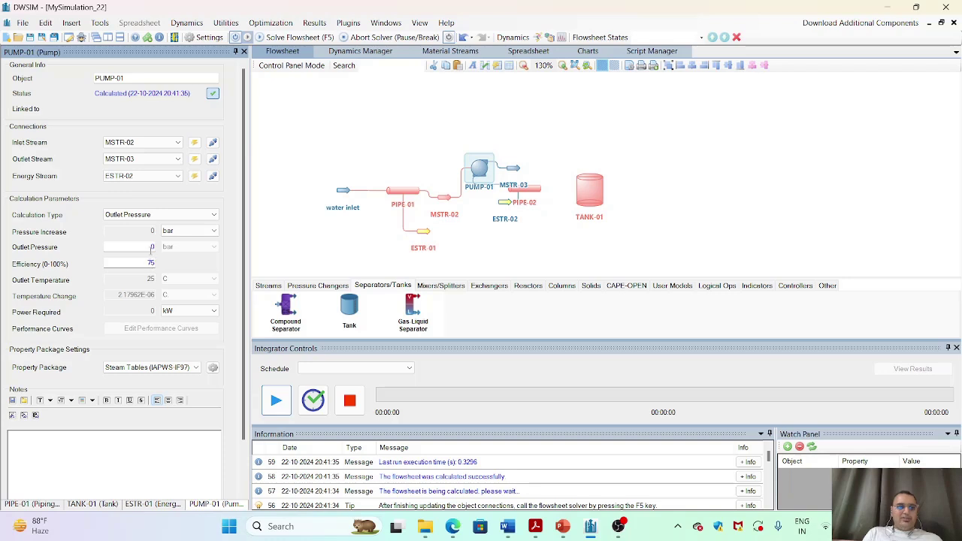
right_click(152, 246)
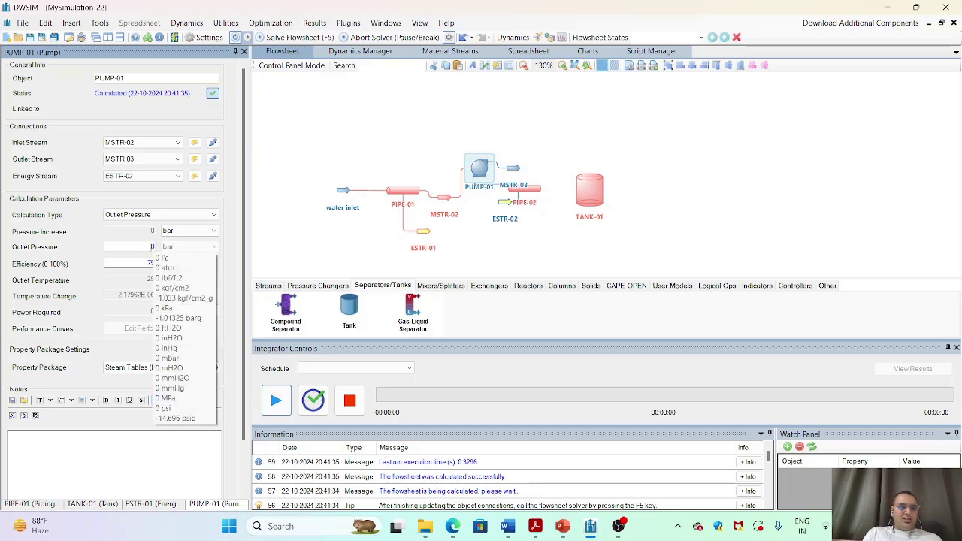
left_click(153, 246)
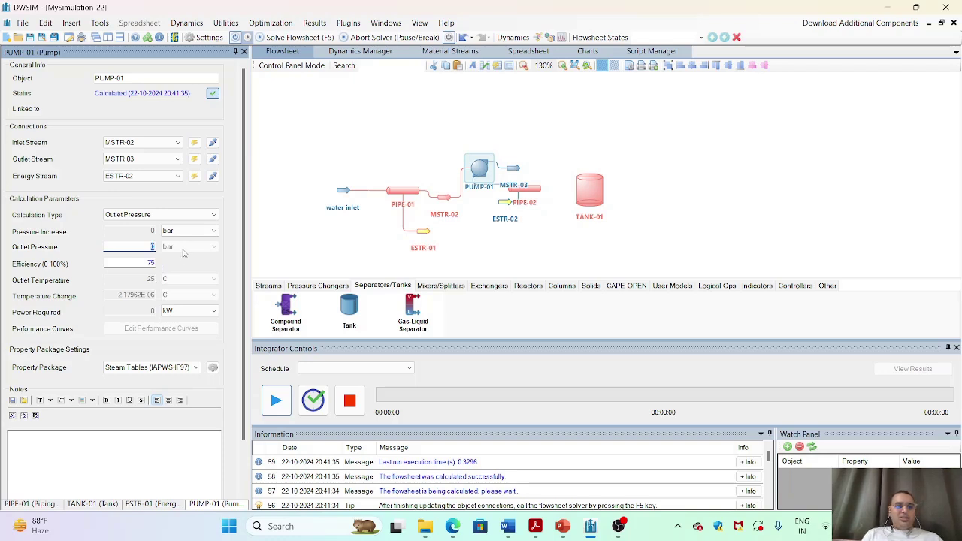
type("2")
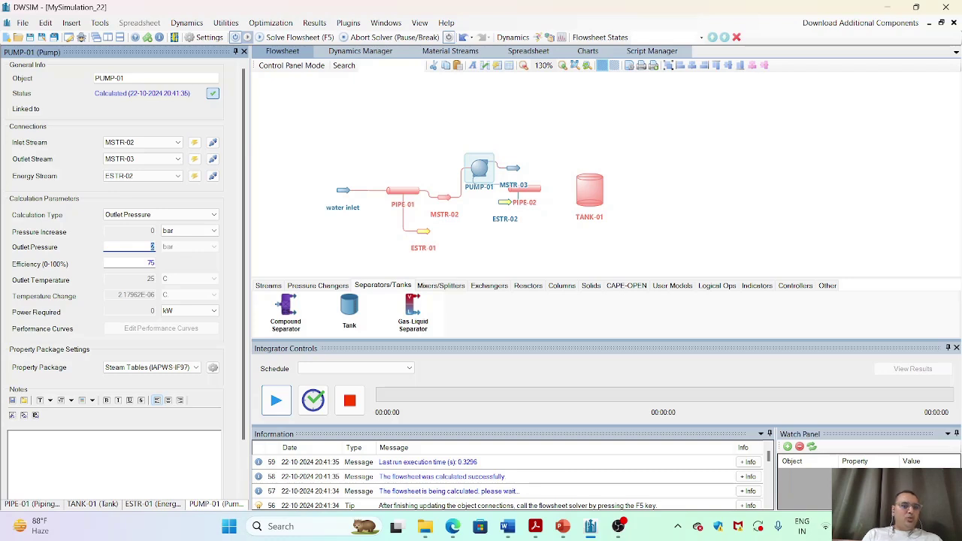
key("Return")
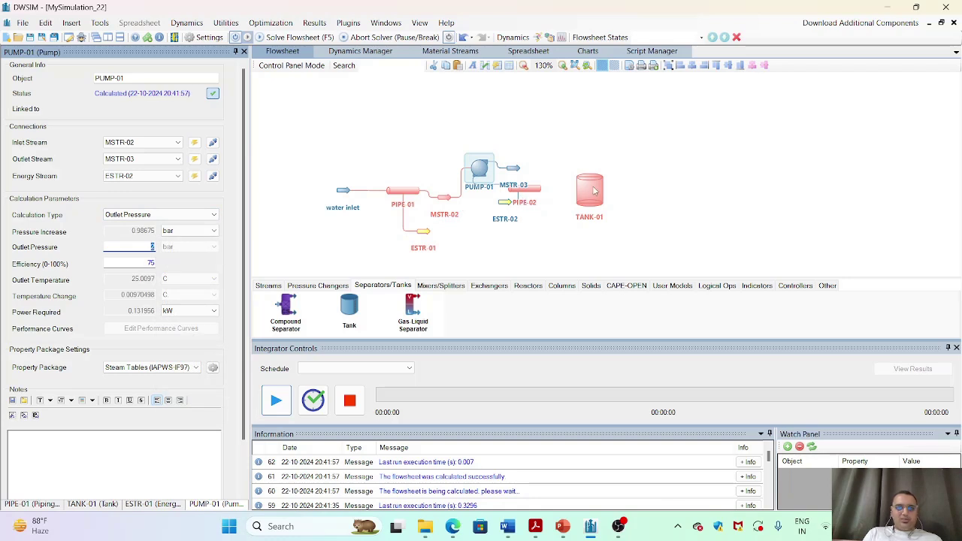
- Move TANK-01 and PIPE-02 farther to the right of PUMP-01 so the flowsheet equipment is spaced apart
left_click_drag(595, 192, 646, 193)
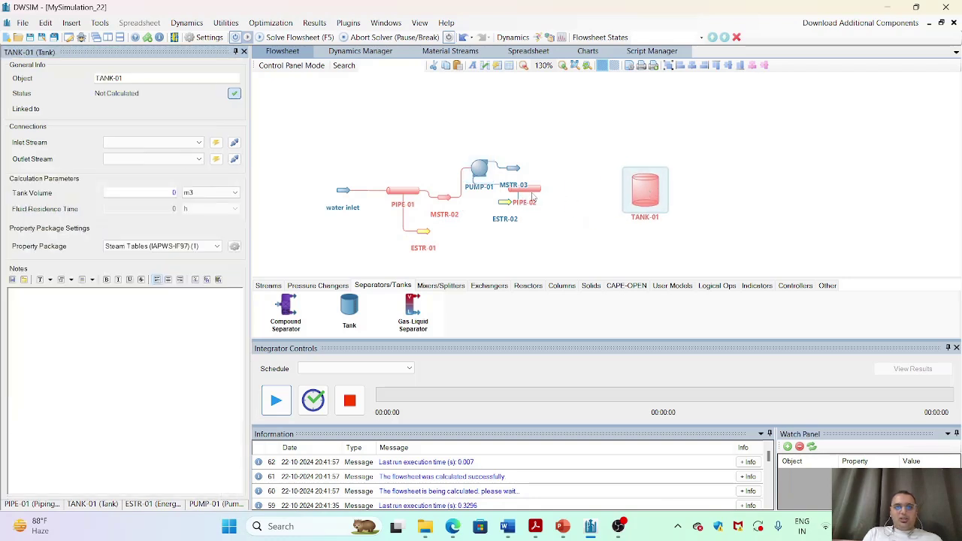
left_click(481, 169)
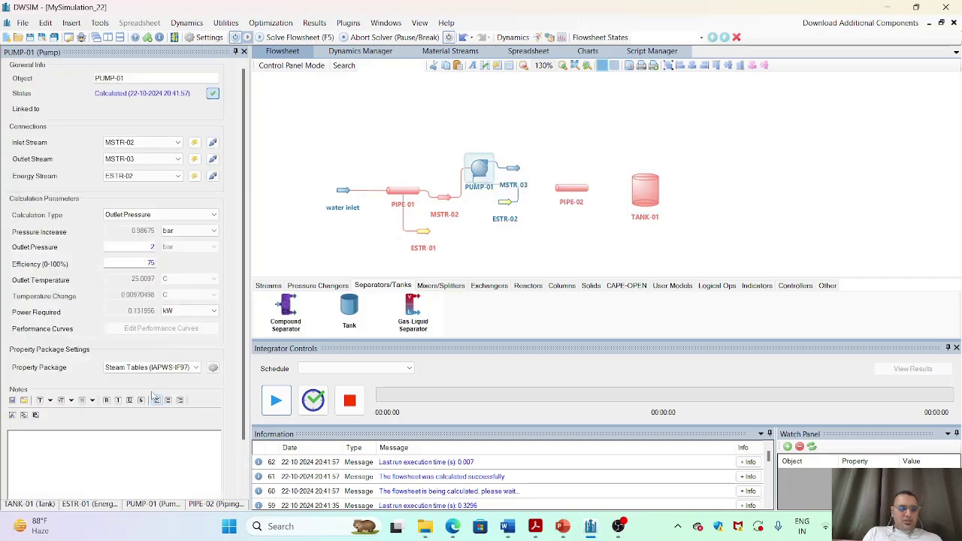
left_click(578, 194)
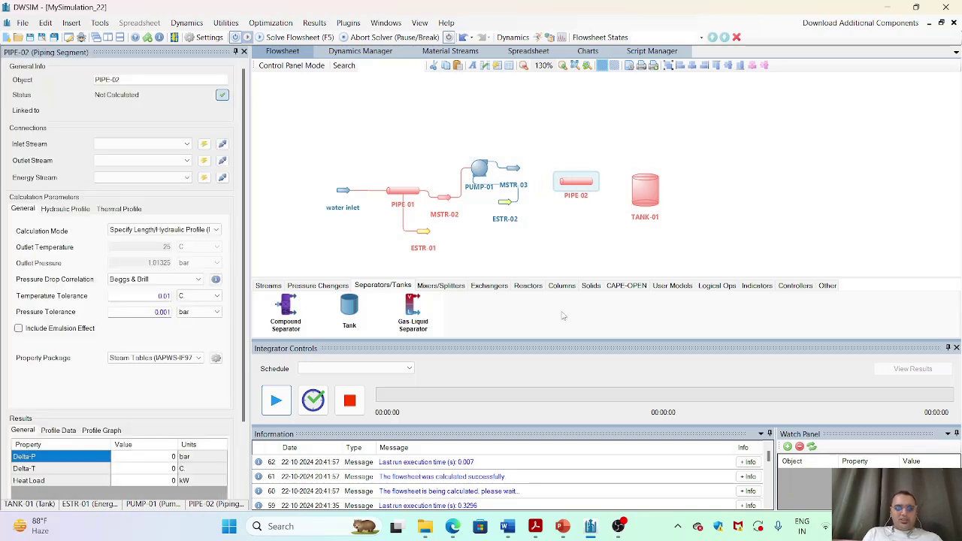
- Switch to PowerPoint, examine the discharge piping lengths and elevations on the full-screen pumping system slide, and return to DWSIM
mouse_move(562, 532)
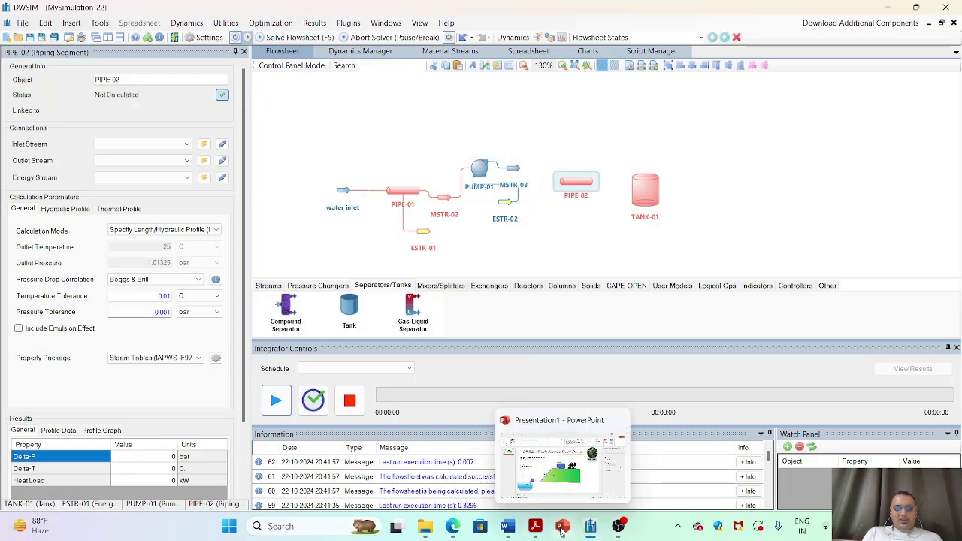
left_click(560, 484)
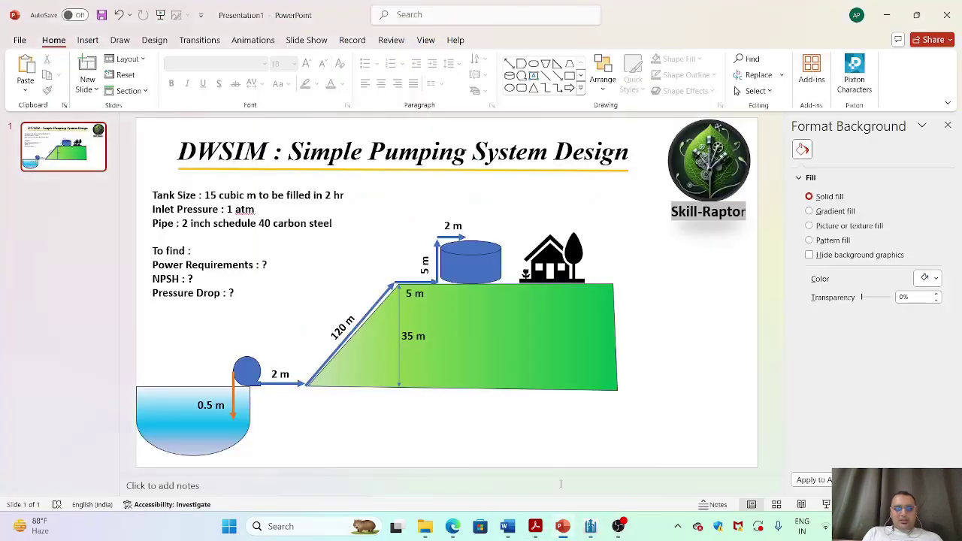
left_click(825, 505)
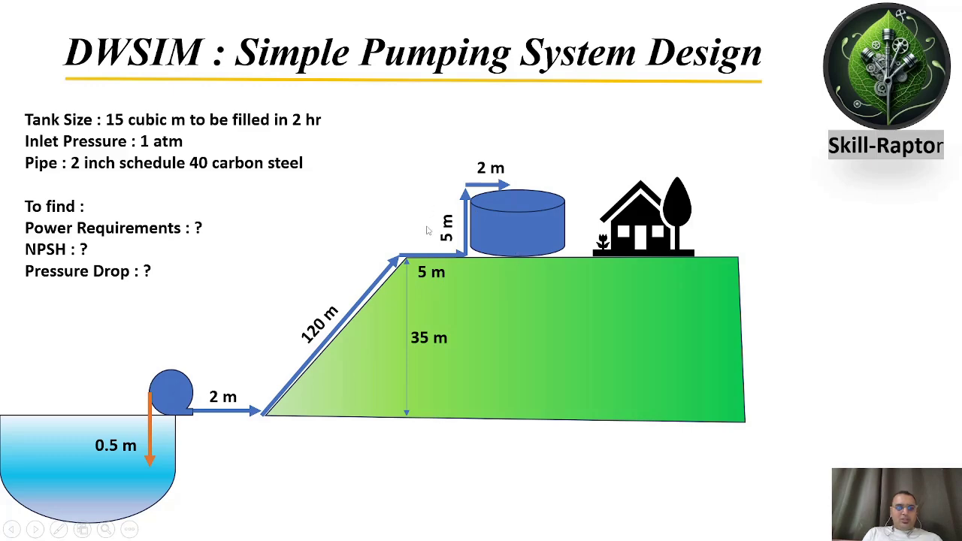
key("alt+Tab")
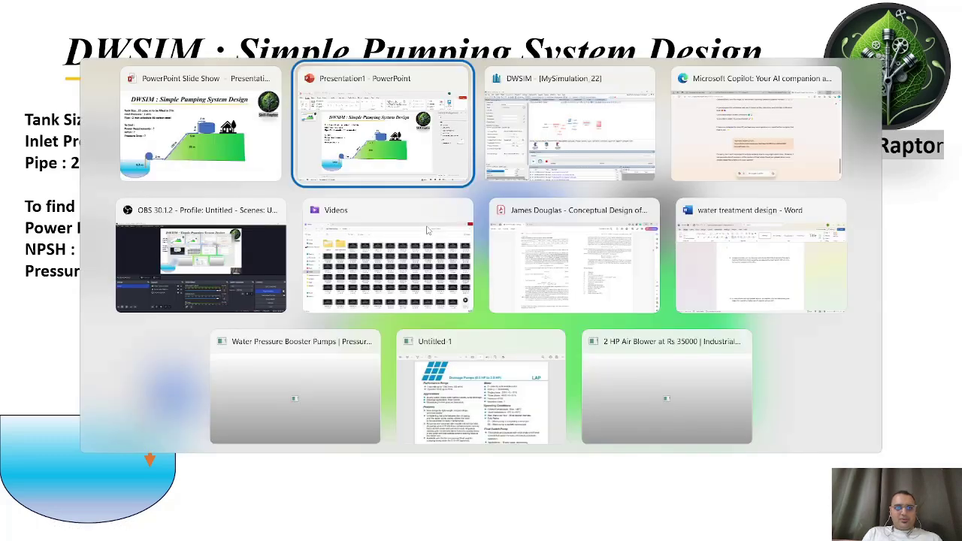
key("alt+Tab")
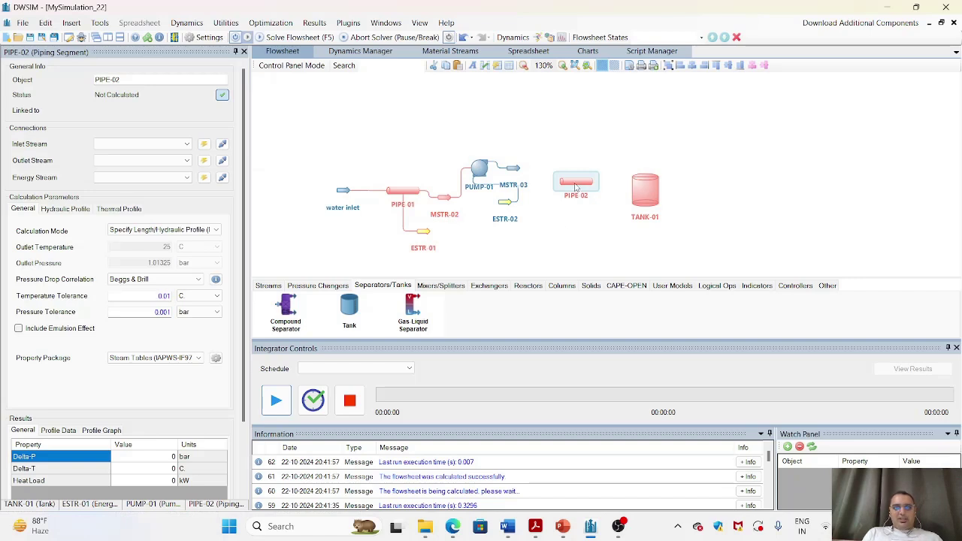
- Connect MSTR-03 to the inlet of PIPE-02, and create and connect its outlet and energy streams
left_click(161, 144)
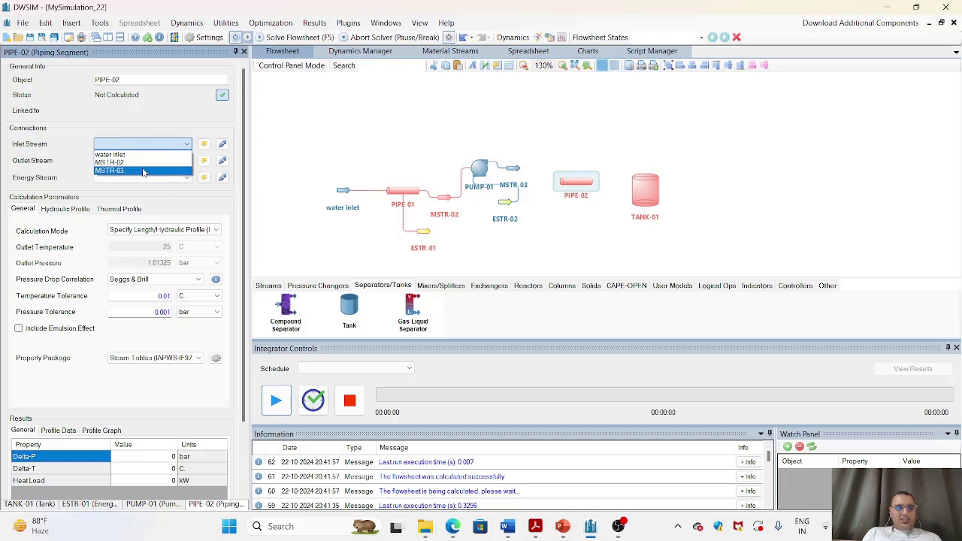
left_click(142, 171)
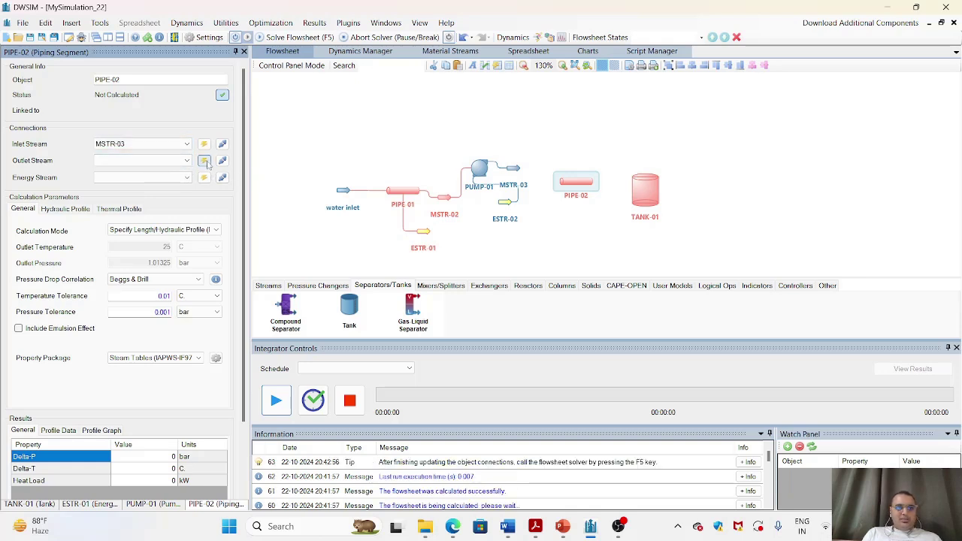
left_click(205, 161)
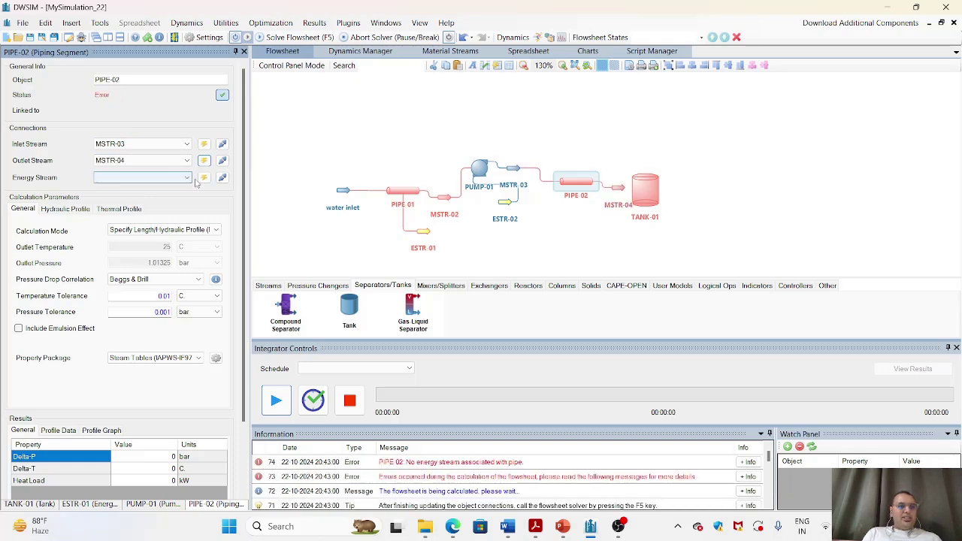
left_click(204, 177)
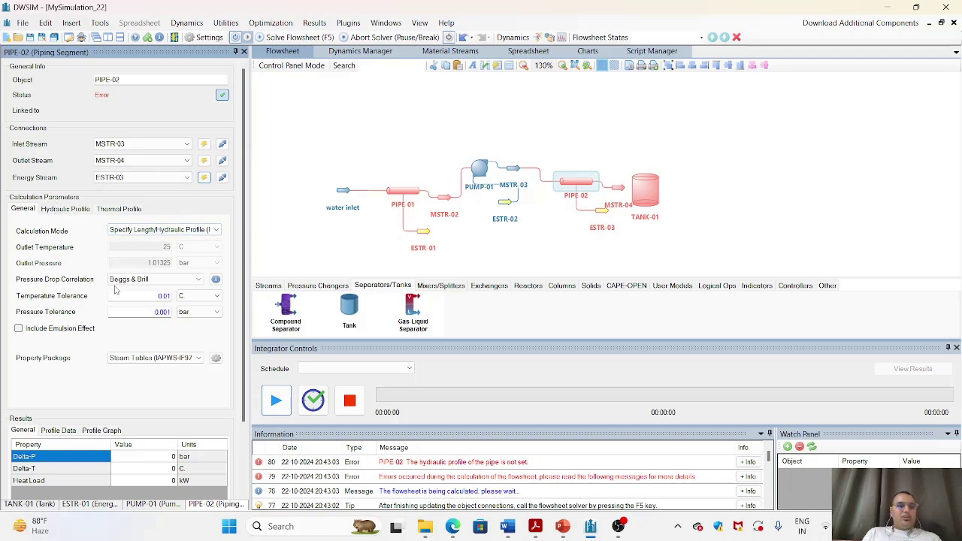
- Keep Beggs & Brill as PIPE-02's pressure drop correlation and add a Carbon Steel straight-tube segment 1 to its hydraulic profile
left_click(177, 282)
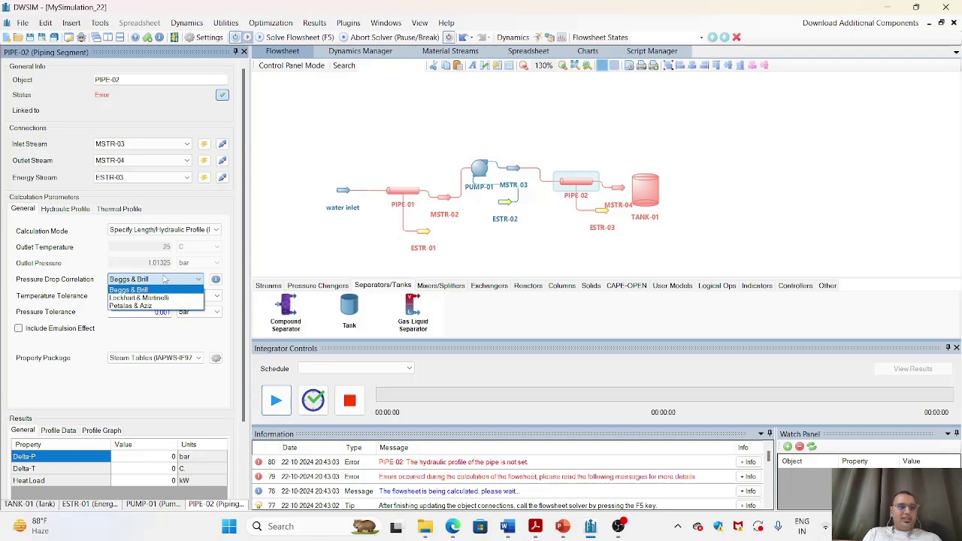
left_click(166, 279)
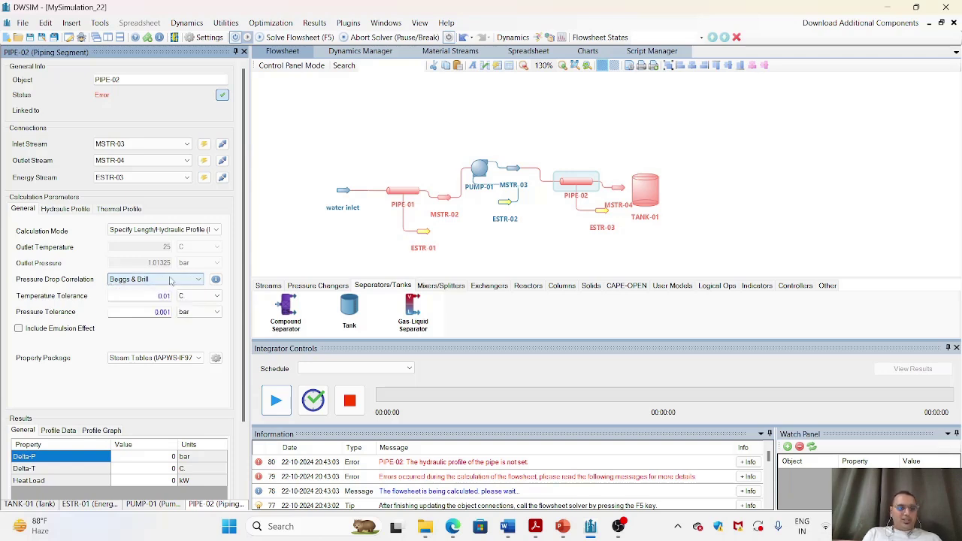
left_click(64, 210)
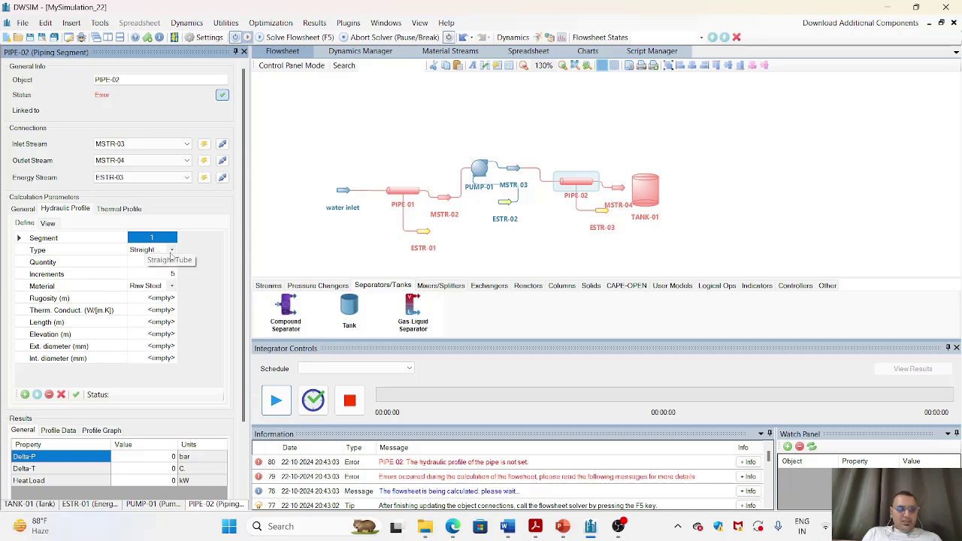
left_click(173, 288)
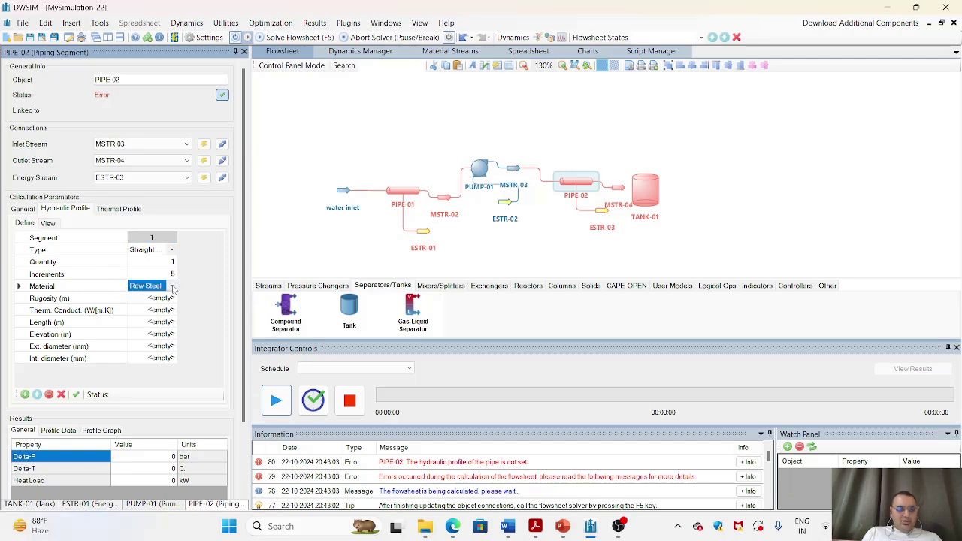
left_click(173, 290)
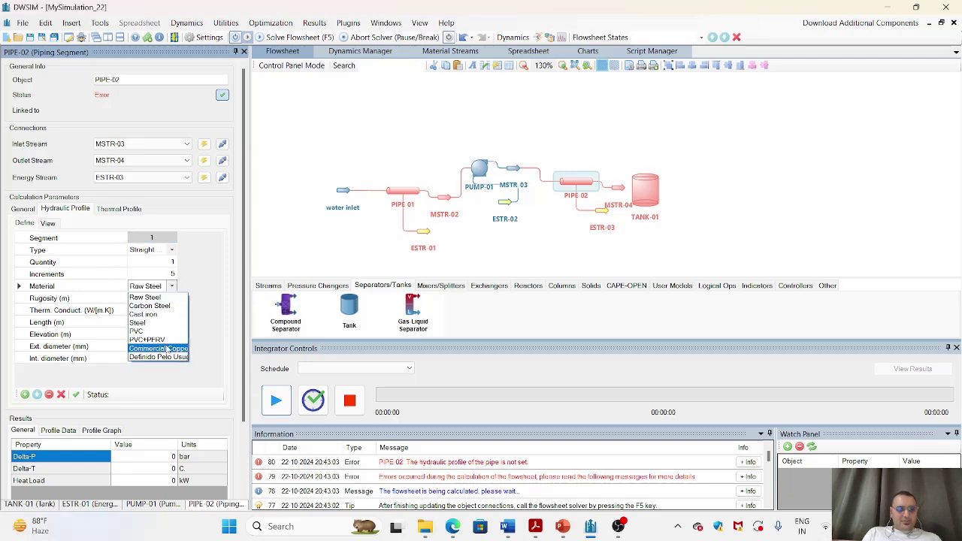
left_click(167, 307)
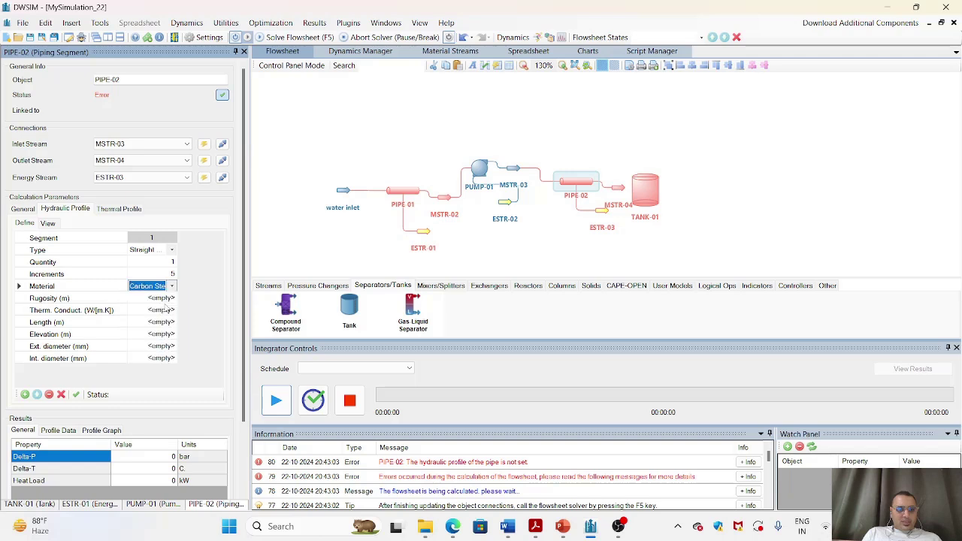
- Set the length of PIPE-02's segment 1 to 2 m and its elevation to 0 m
left_click(159, 323)
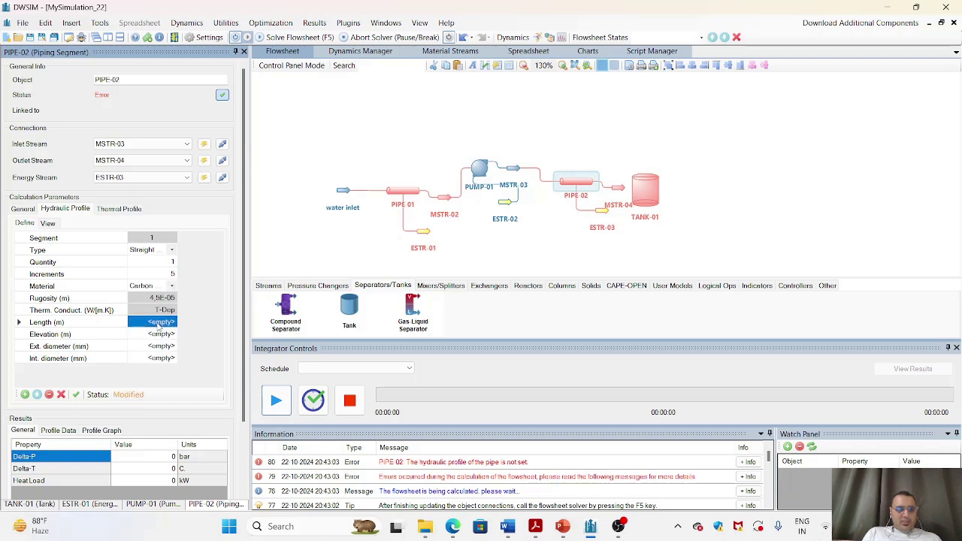
left_click(158, 323)
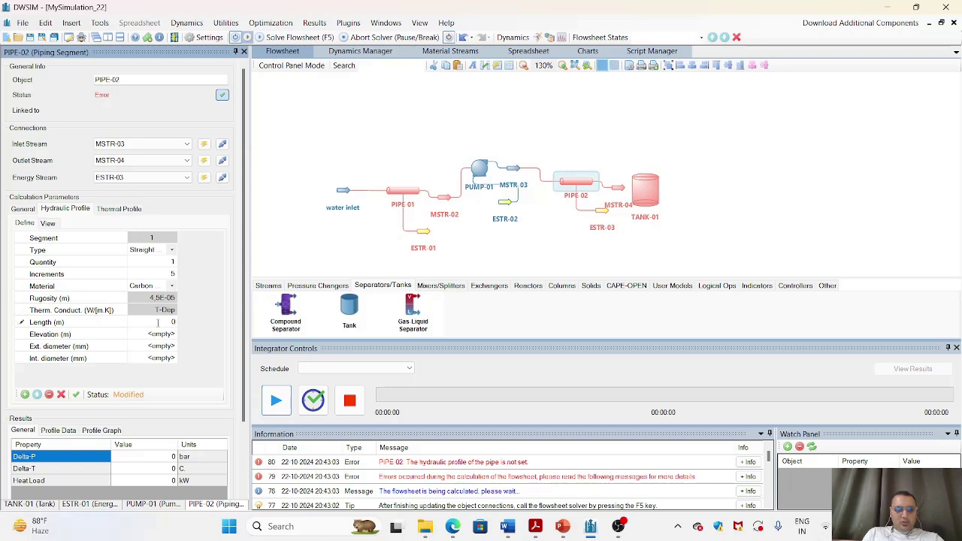
type("2")
key("Return")
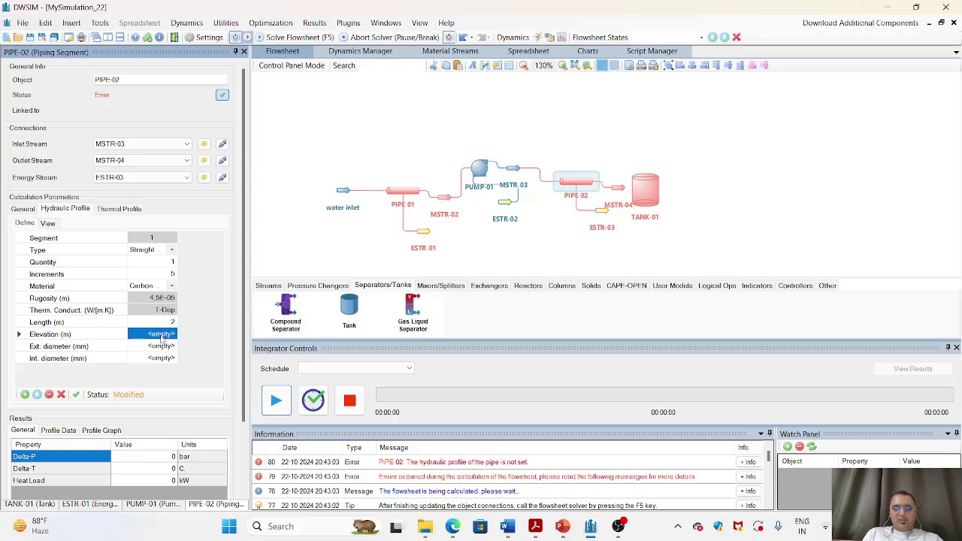
type("0")
key("Return")
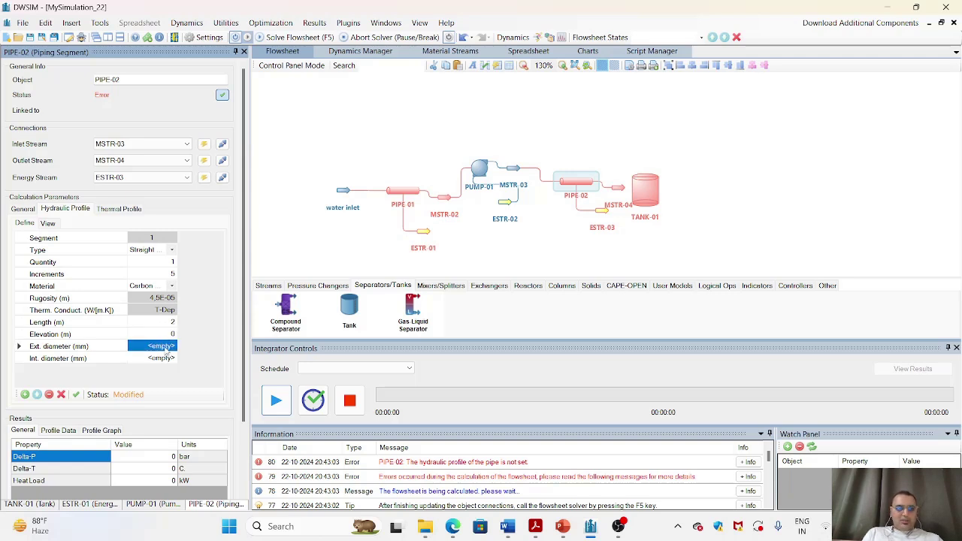
- Assign the standard 2-inch STD / 40 / 40S pipe size to PIPE-02's segment 1 and apply the hydraulic profile
left_click(165, 348)
mouse_move(176, 366)
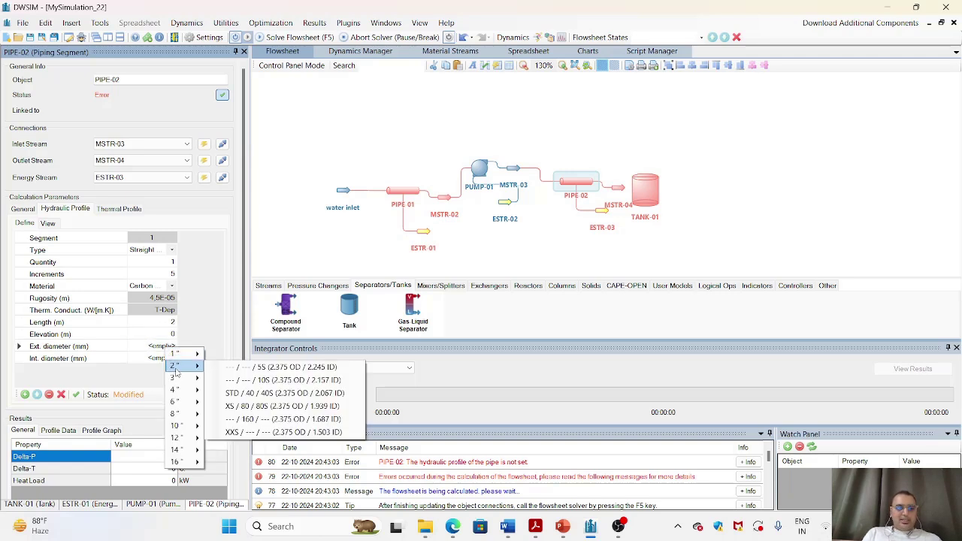
left_click(253, 394)
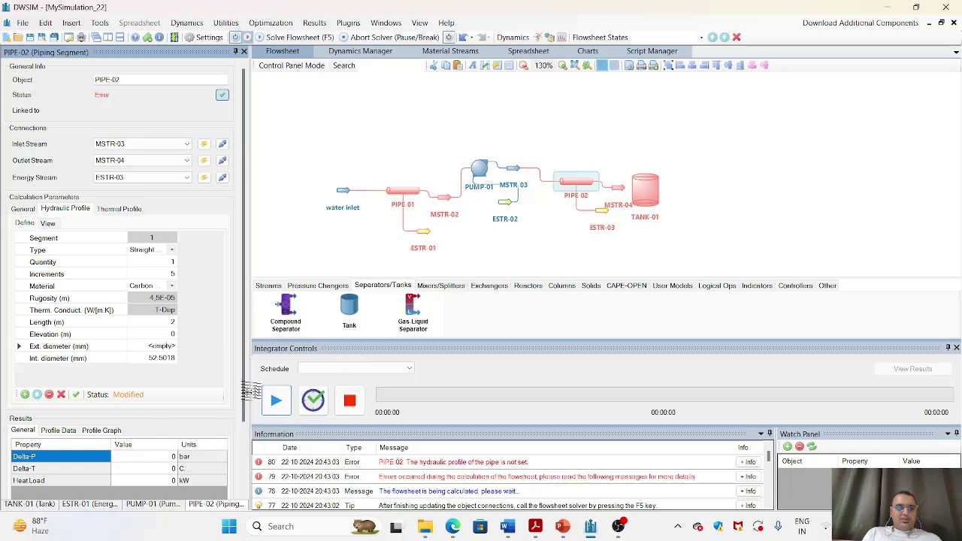
left_click(76, 394)
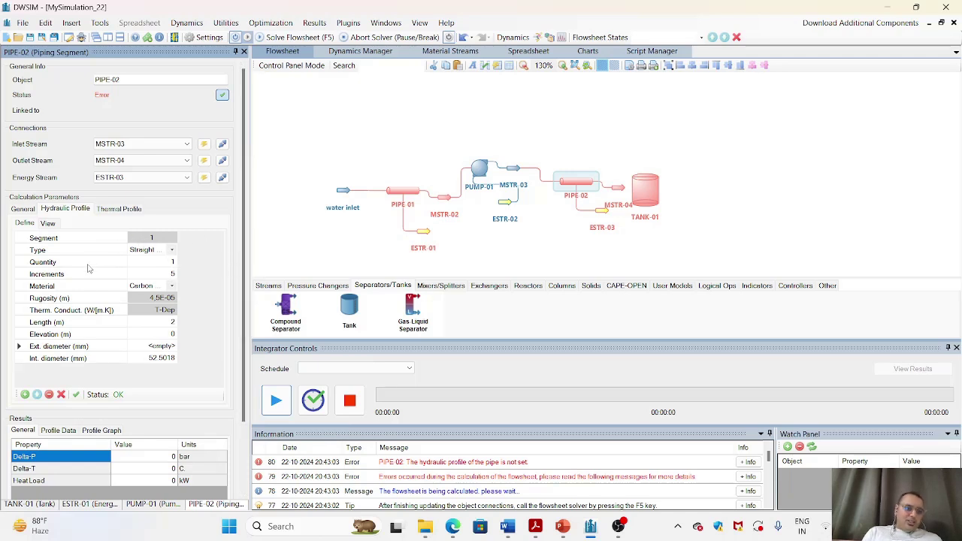
- Add a straight-tube segment 2 to PIPE-02's hydraulic profile and set its material to Carbon Steel
left_click(25, 395)
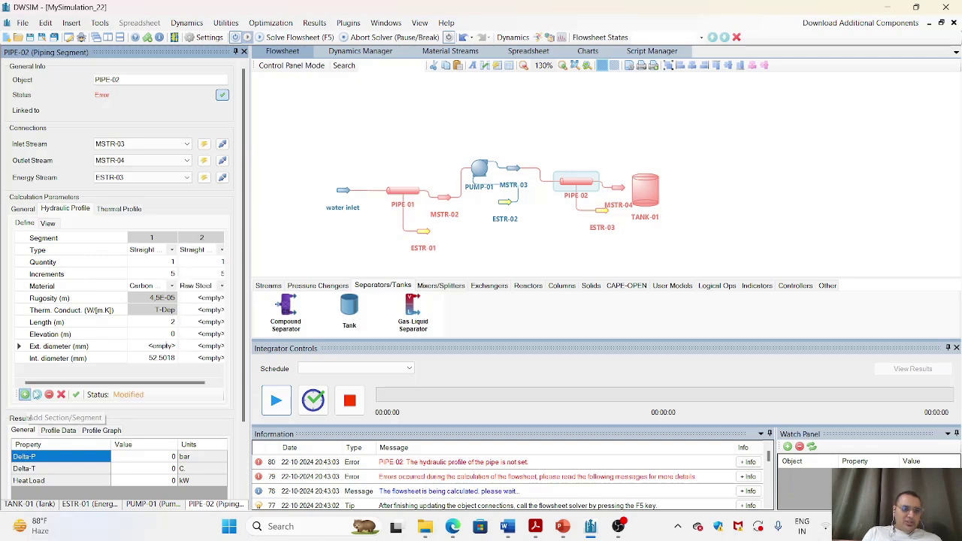
left_click_drag(153, 383, 189, 386)
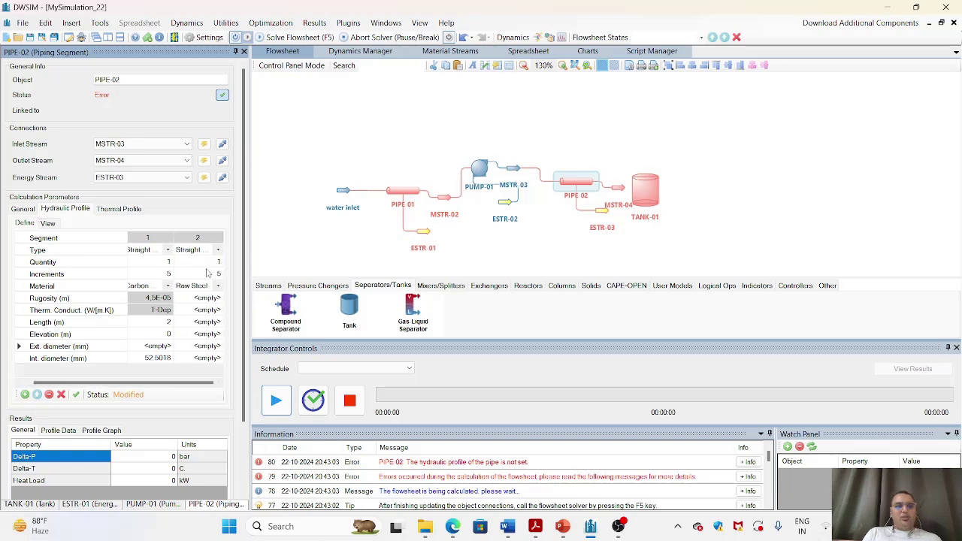
left_click(217, 289)
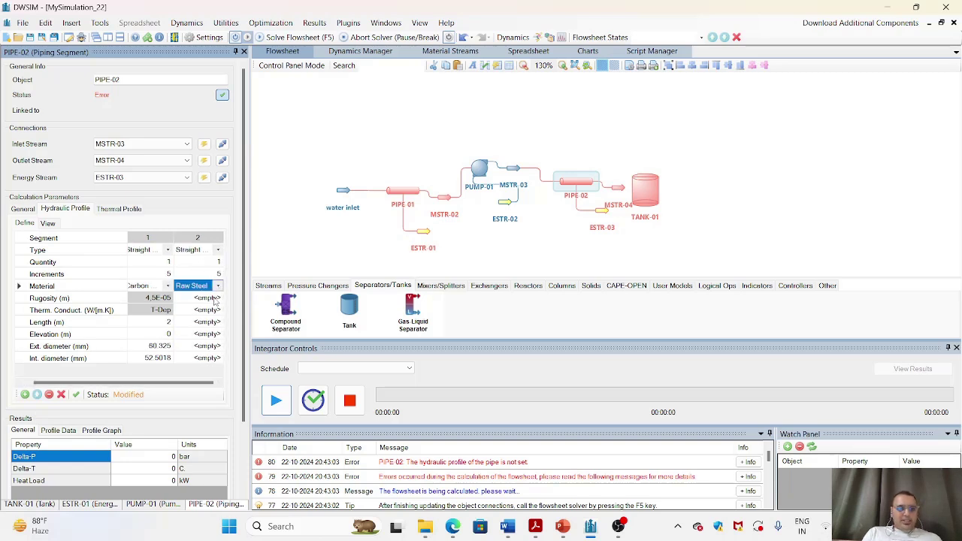
left_click(218, 288)
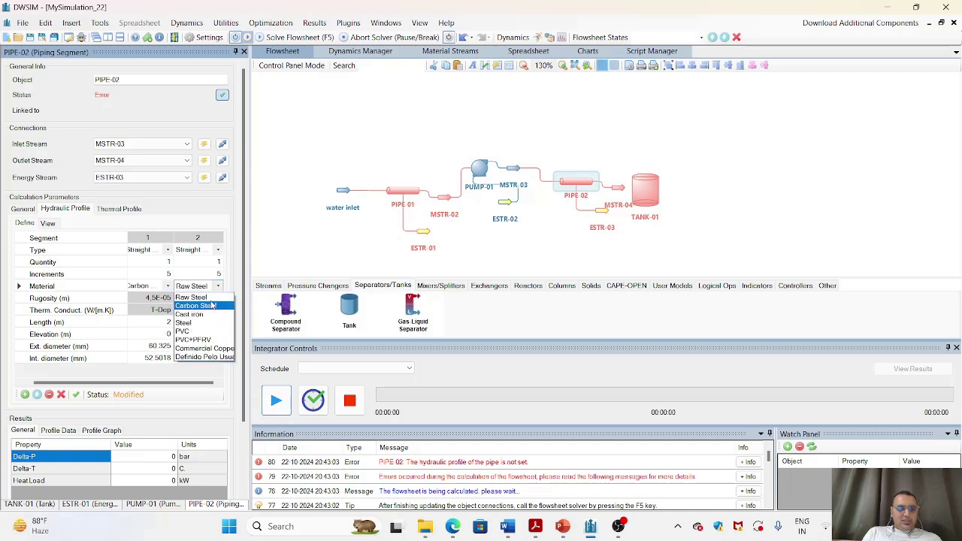
left_click(214, 307)
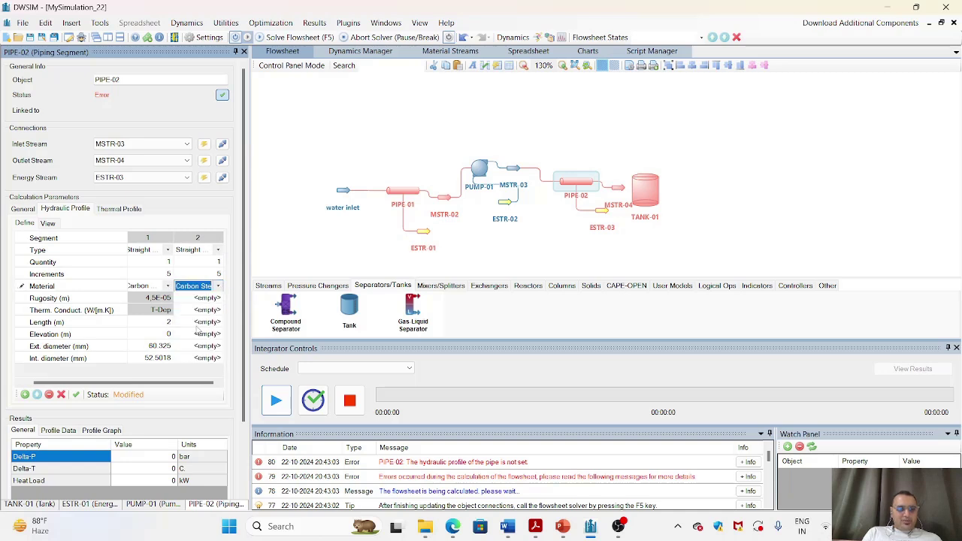
- Set the length of PIPE-02's segment 2 to 120 m and its elevation to 35 m
left_click(213, 324)
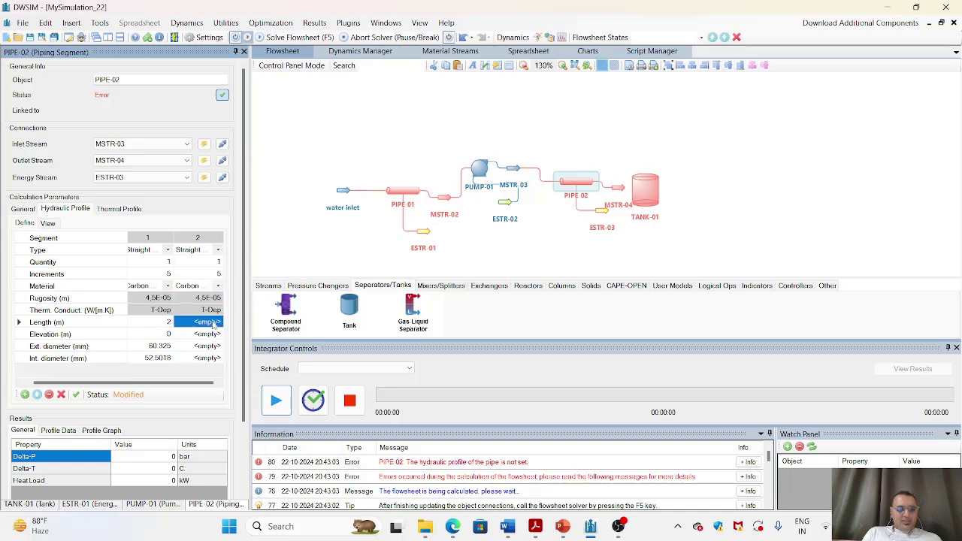
type("120")
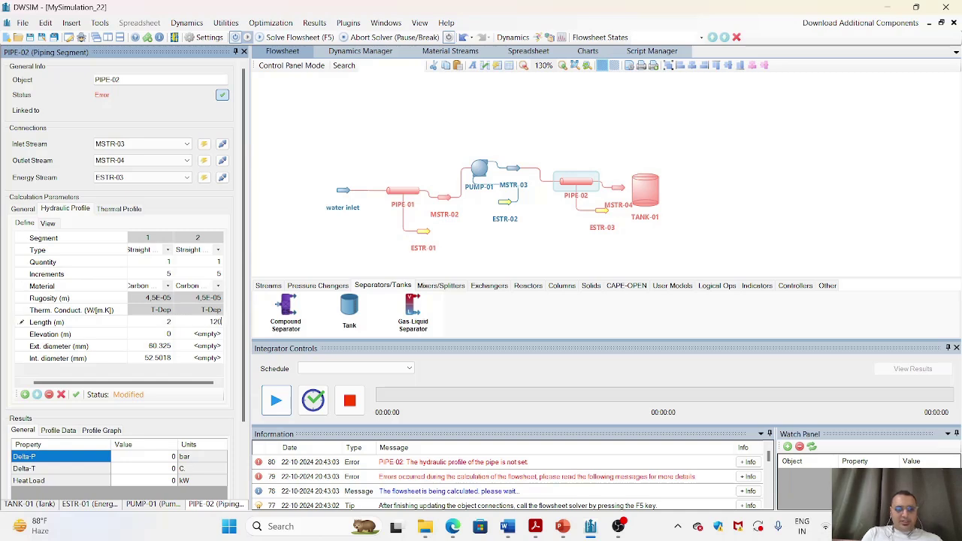
key("Return")
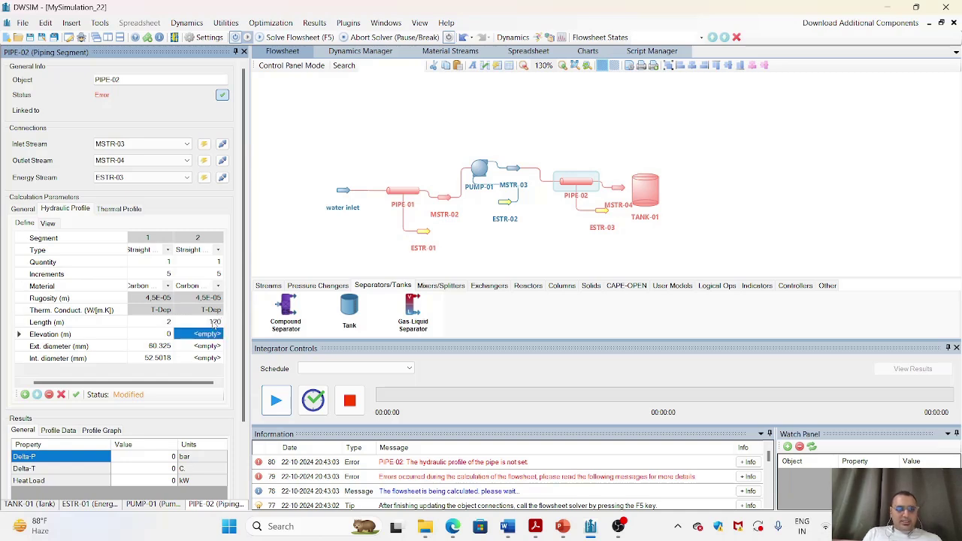
type("35")
key("Return")
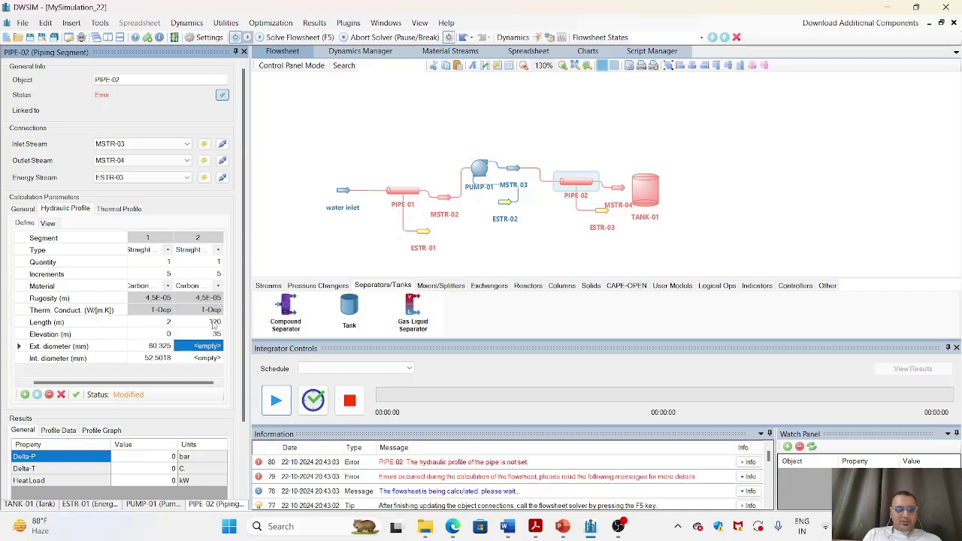
- Assign the standard 2-inch STD / 40 / 40S pipe size to PIPE-02's segment 2
left_click(207, 346)
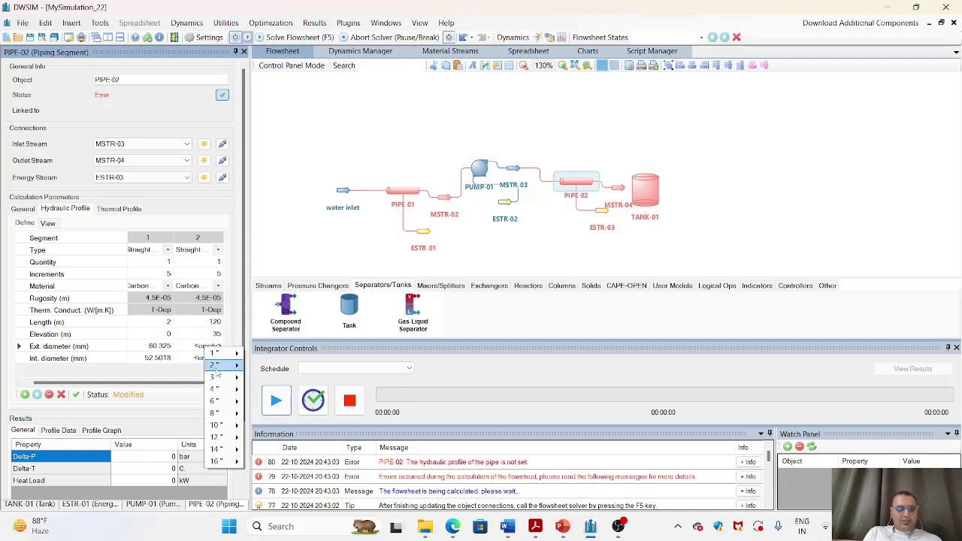
mouse_move(216, 367)
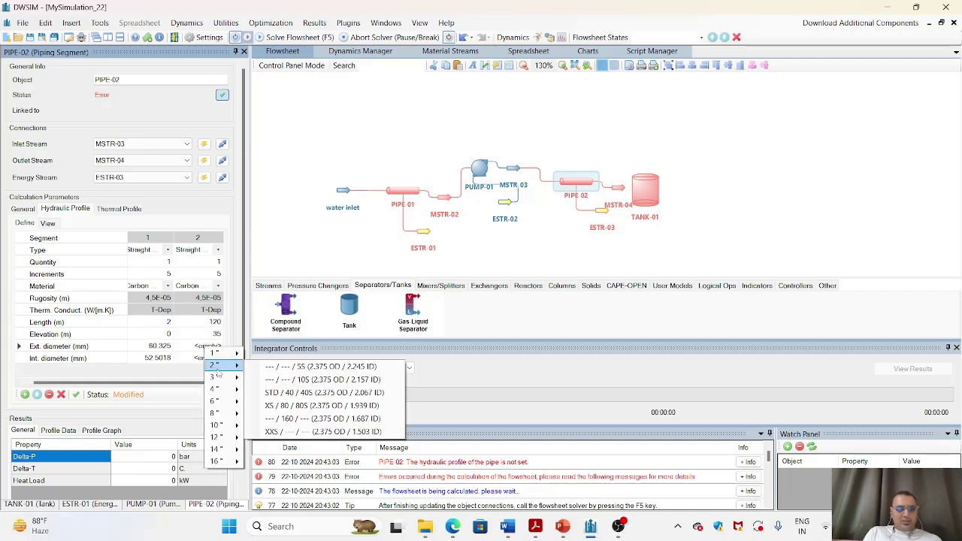
left_click(297, 392)
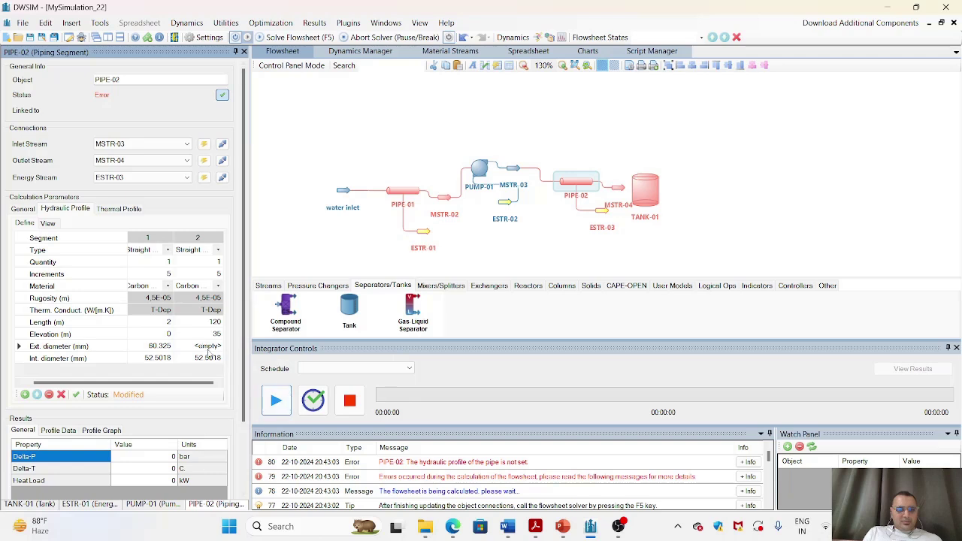
left_click(209, 360)
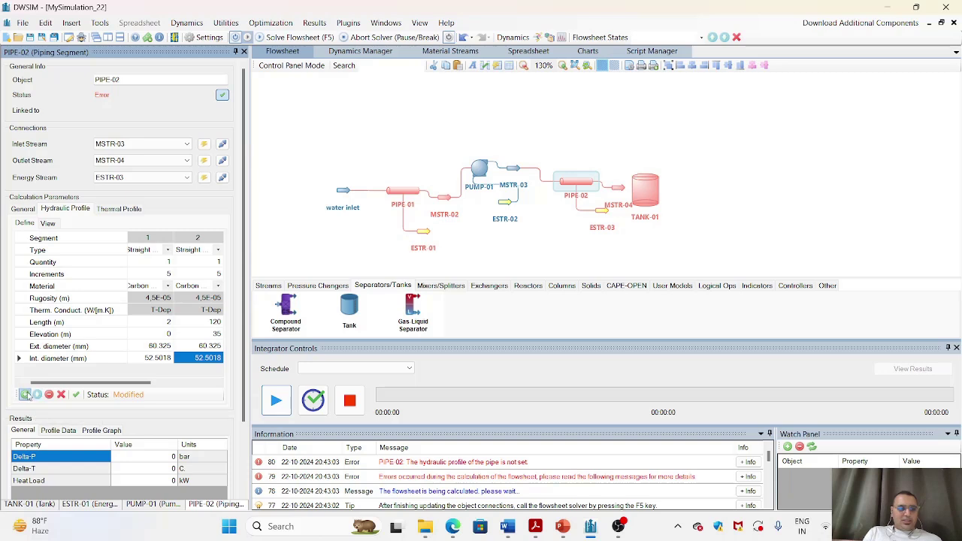
- Add a straight-tube segment 3 to PIPE-02's hydraulic profile and set its material to Carbon Steel
left_click(25, 396)
left_click_drag(105, 386, 186, 385)
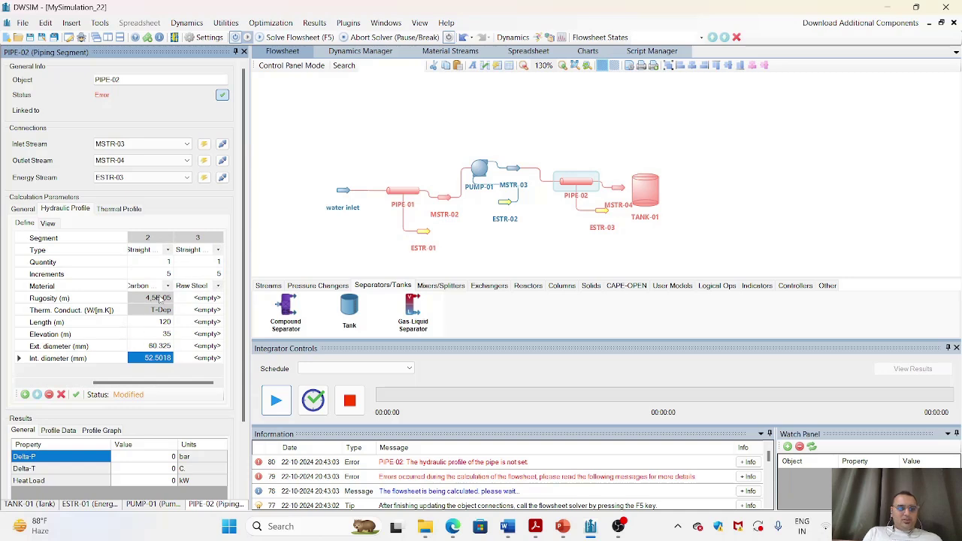
left_click(219, 287)
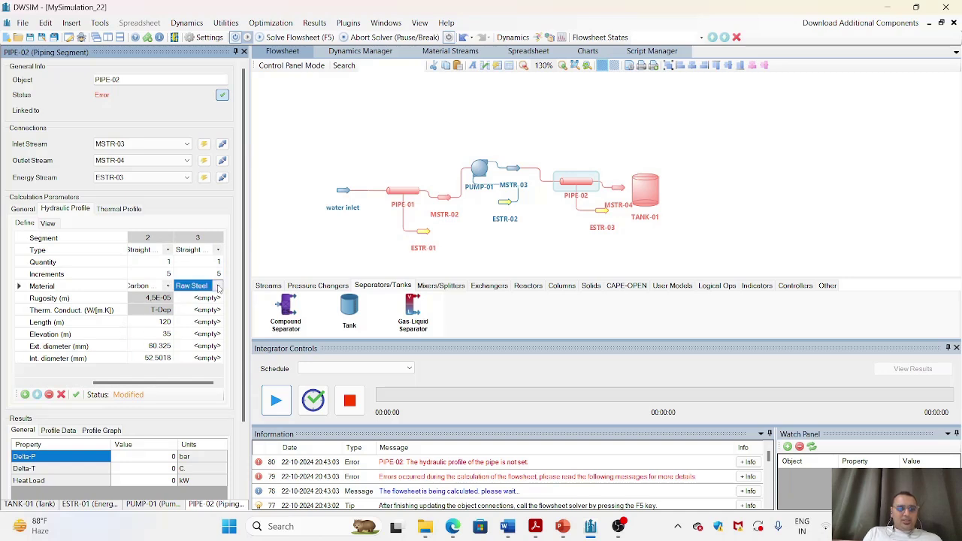
left_click(218, 290)
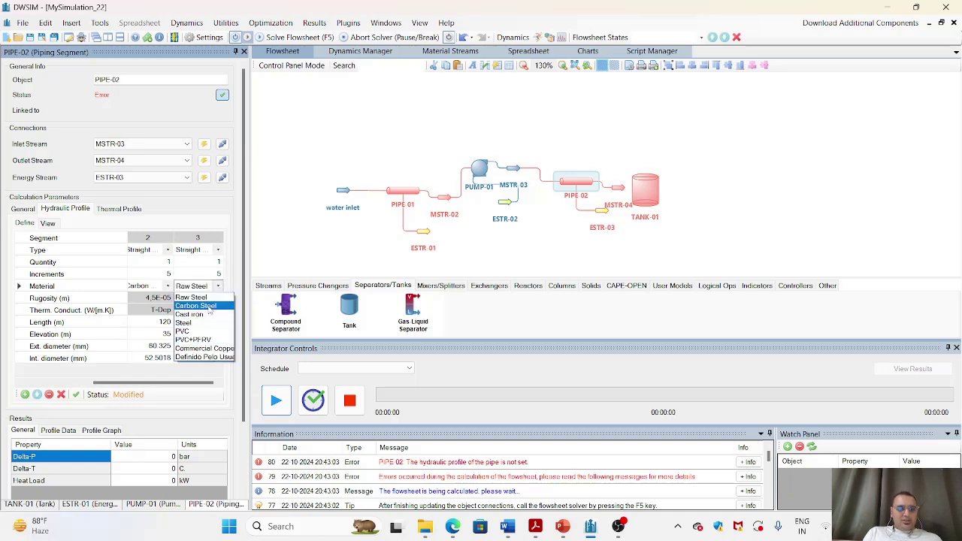
left_click(209, 309)
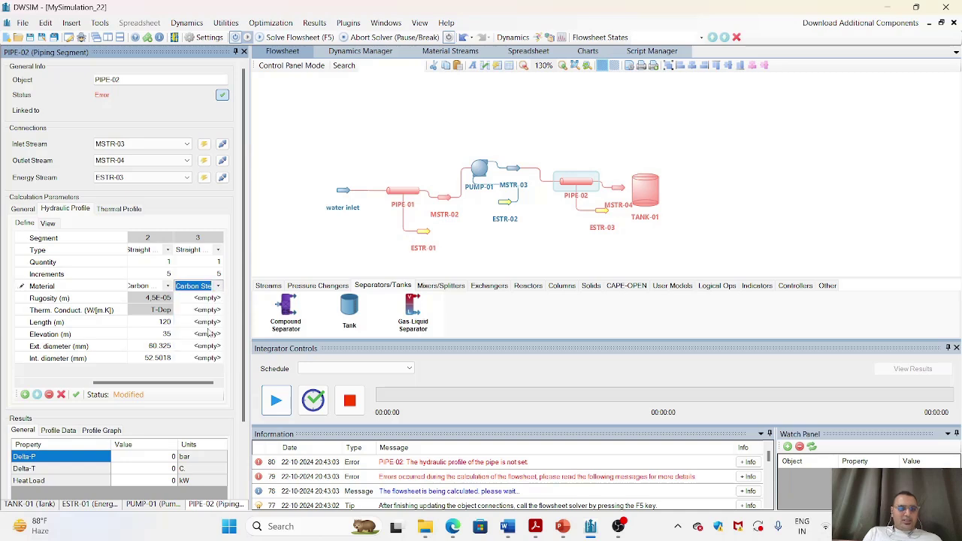
- Set the length of PIPE-02's segment 3 to 5 m and its elevation to 0 m
left_click(213, 323)
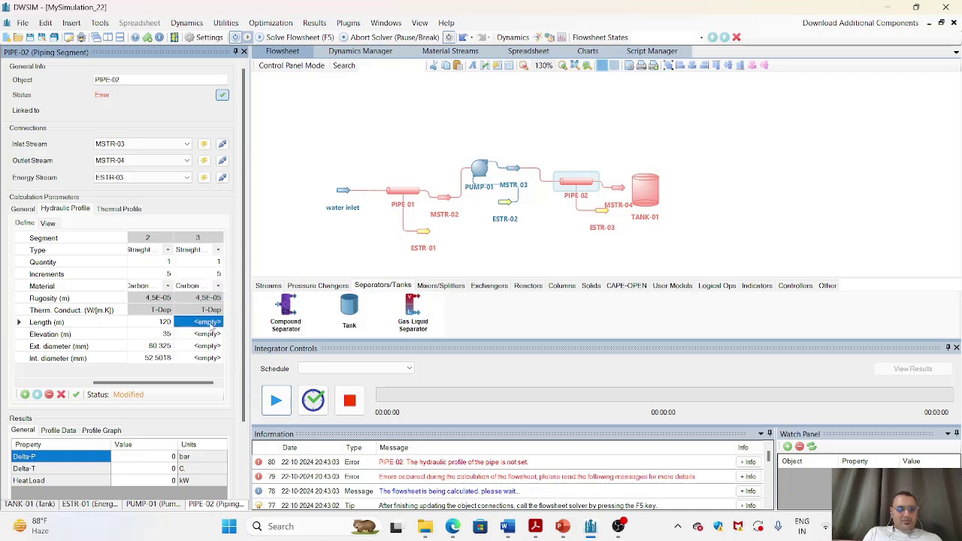
type("5")
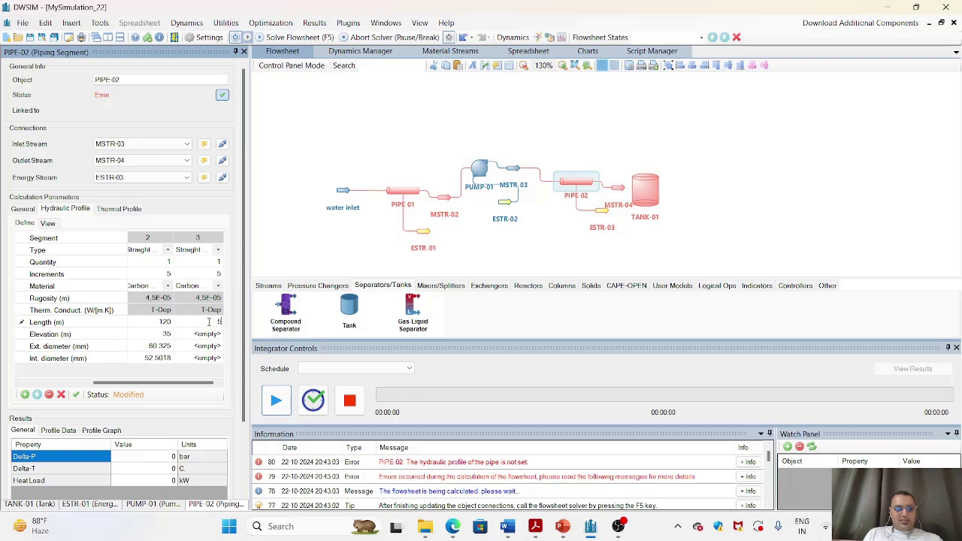
key("Return")
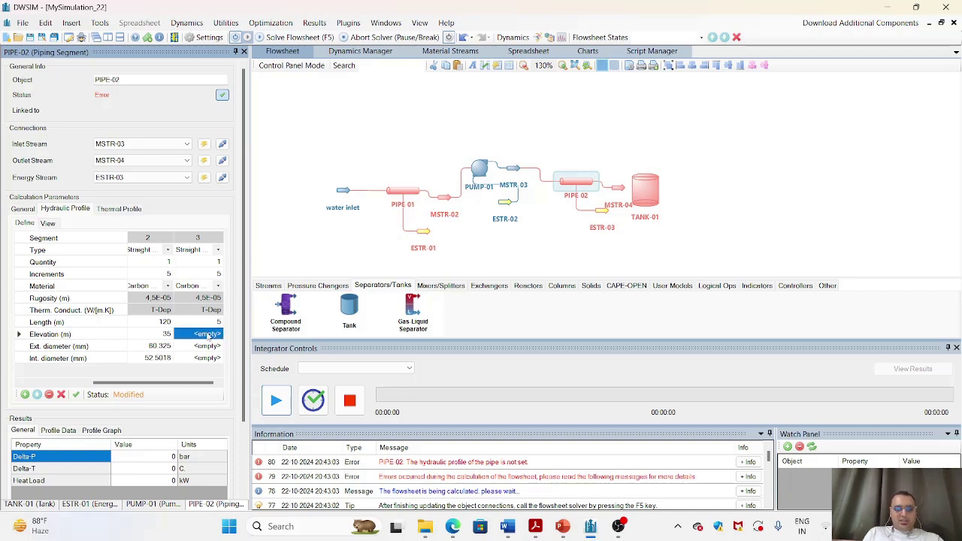
type("0")
key("Return")
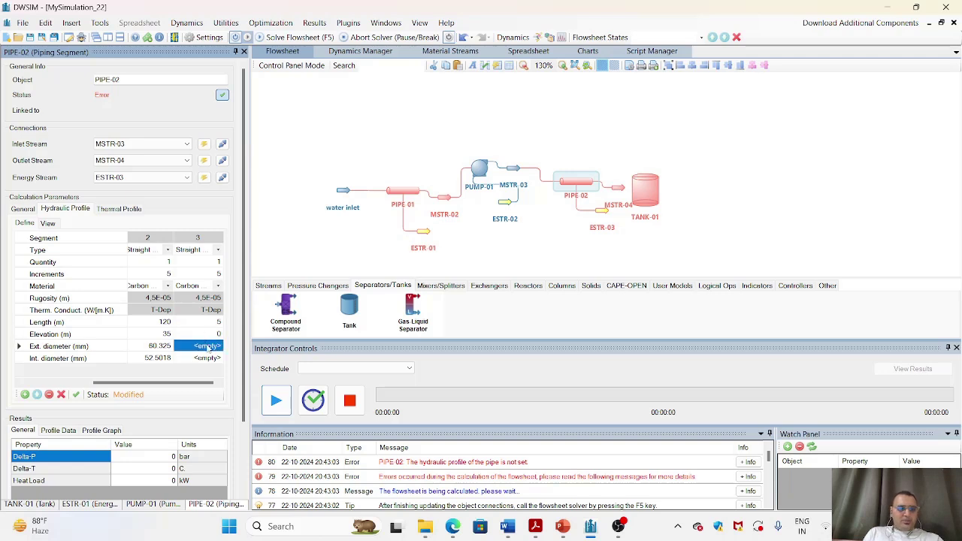
- Assign the standard 2-inch STD / 40 / 40S pipe size to PIPE-02's segment 3 and apply the hydraulic profile
left_click(209, 348)
left_click(209, 347)
mouse_move(217, 364)
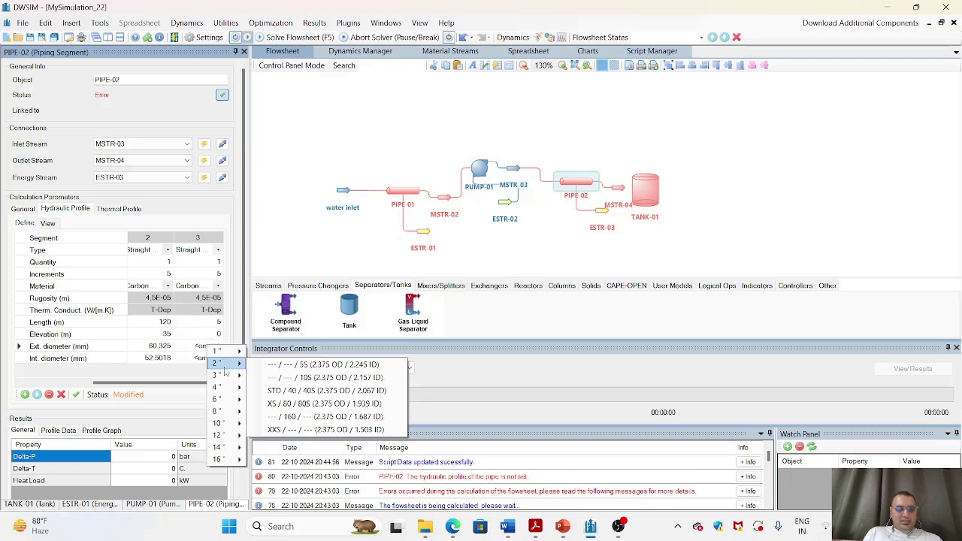
left_click(304, 392)
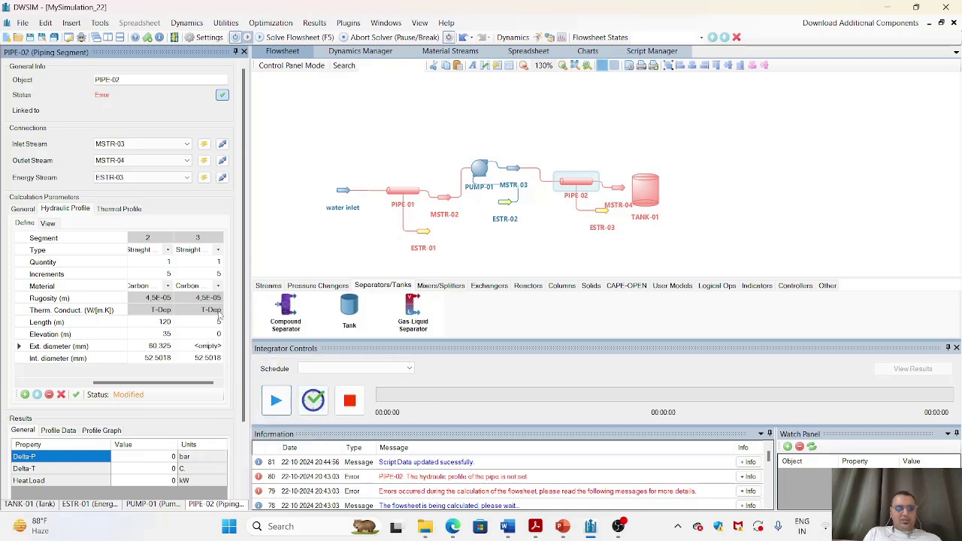
left_click(76, 395)
- Add a straight-tube segment 4 to PIPE-02's hydraulic profile and set its material to Carbon Steel
left_click(24, 396)
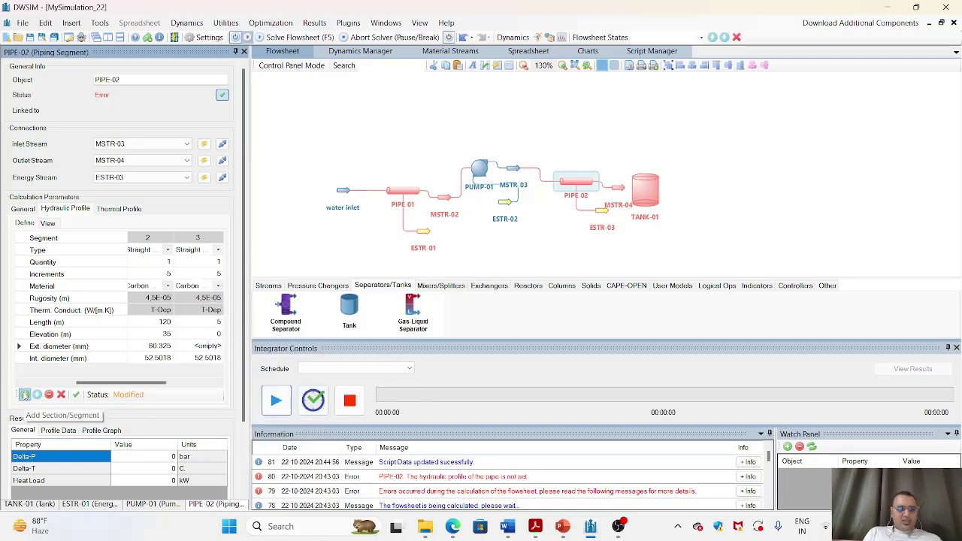
left_click_drag(156, 386, 217, 387)
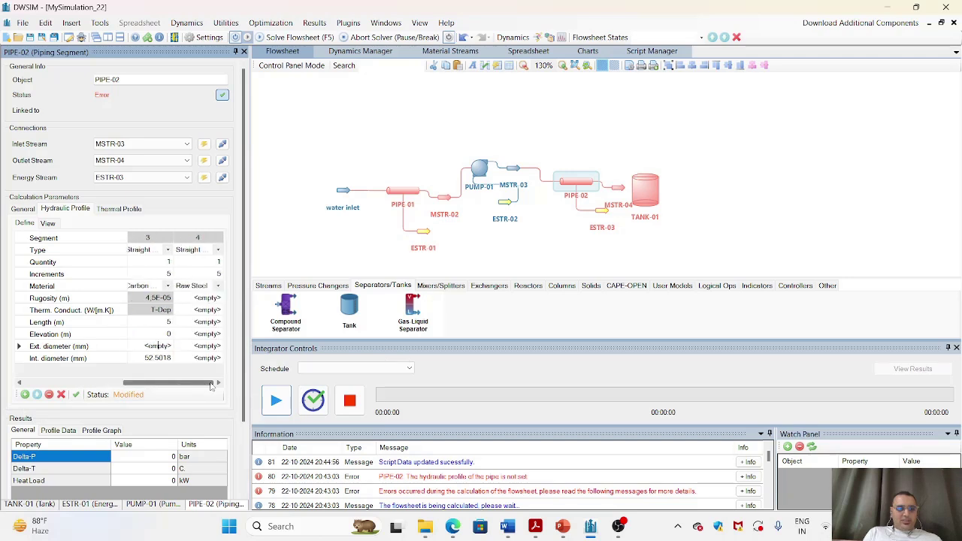
left_click(218, 286)
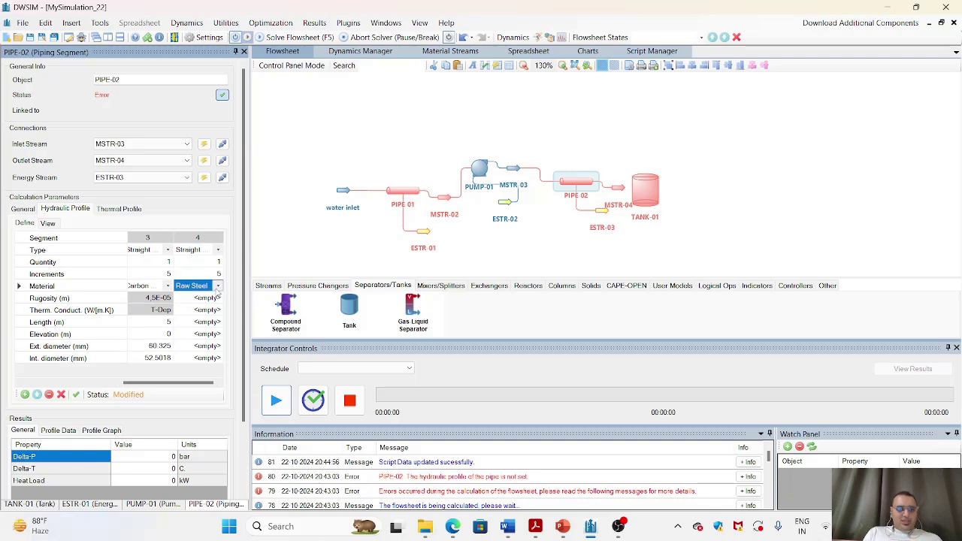
left_click(217, 287)
left_click(214, 308)
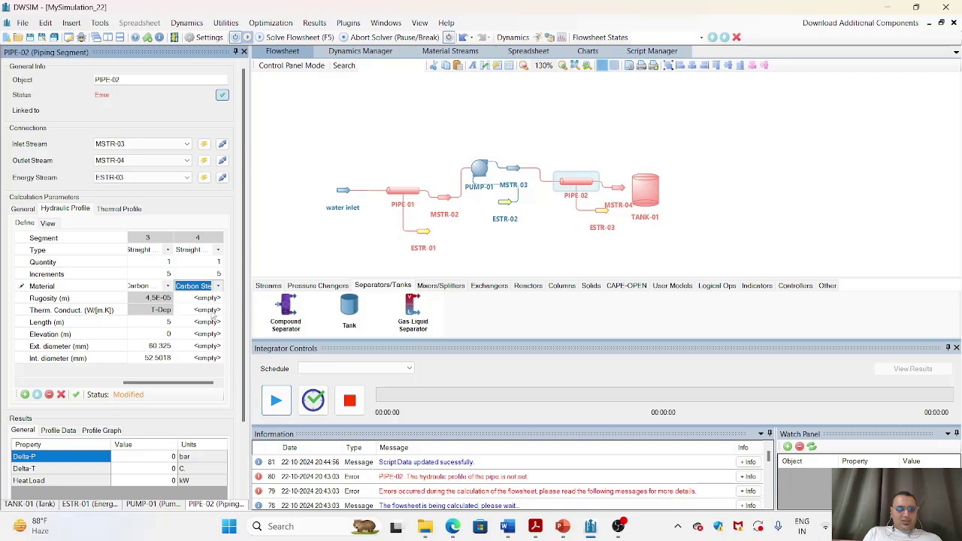
- Set the length of PIPE-02's segment 4 to 5 m and its elevation to 5 m
left_click(209, 323)
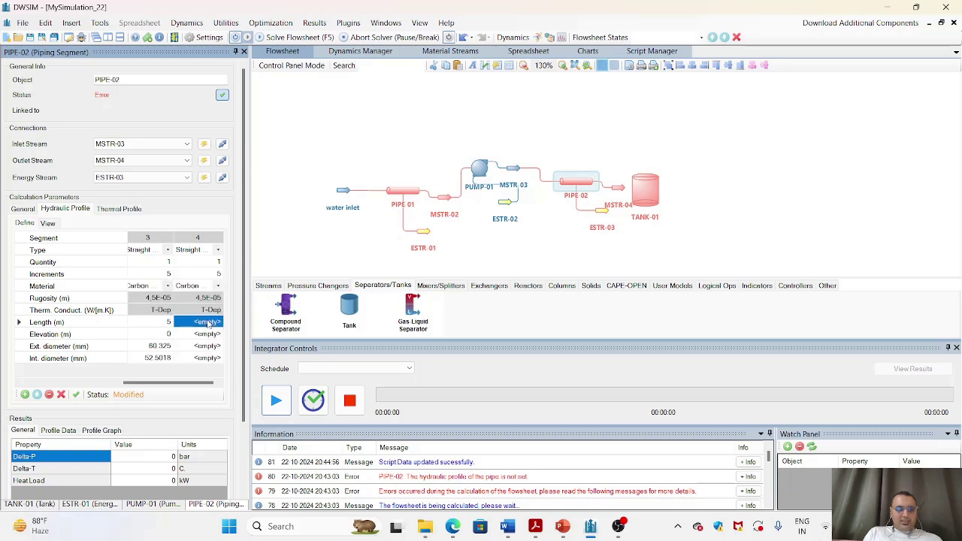
type("5")
left_click(206, 335)
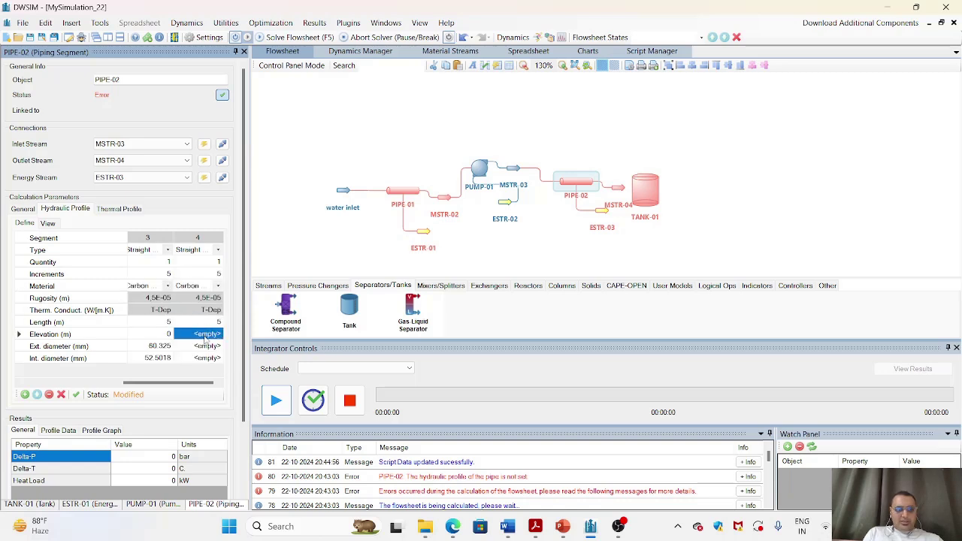
type("5")
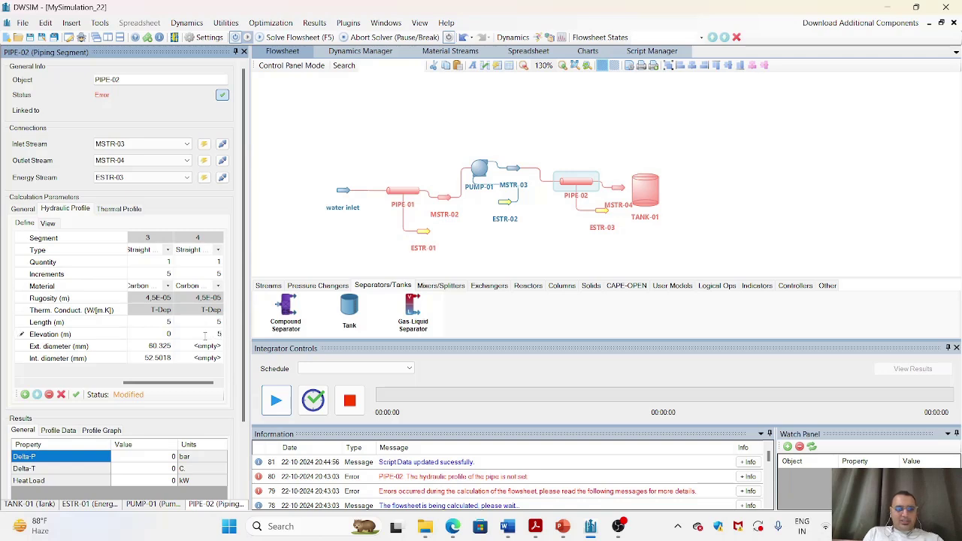
- Assign the standard 2-inch STD / 40 / 40S pipe size to PIPE-02's segment 4 and apply the hydraulic profile
left_click(209, 346)
left_click(209, 347)
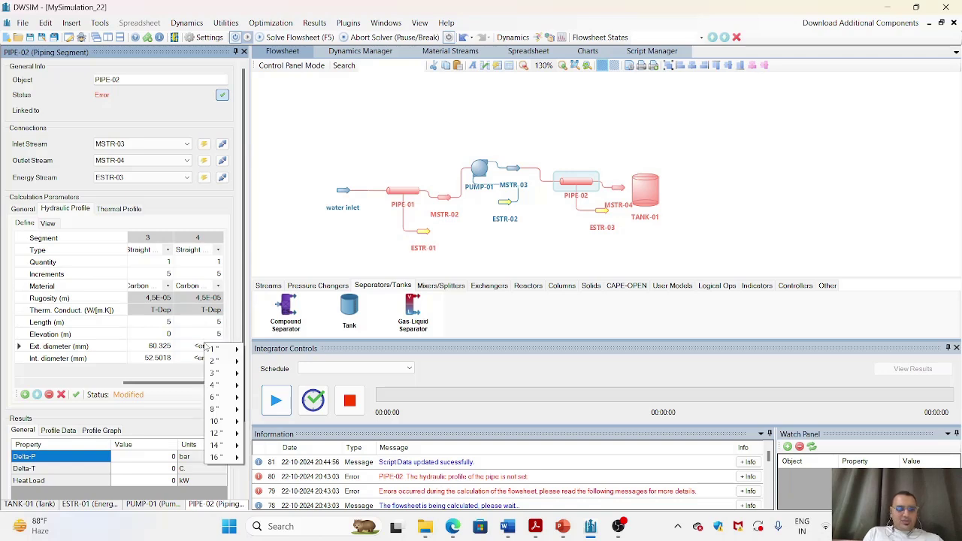
mouse_move(223, 366)
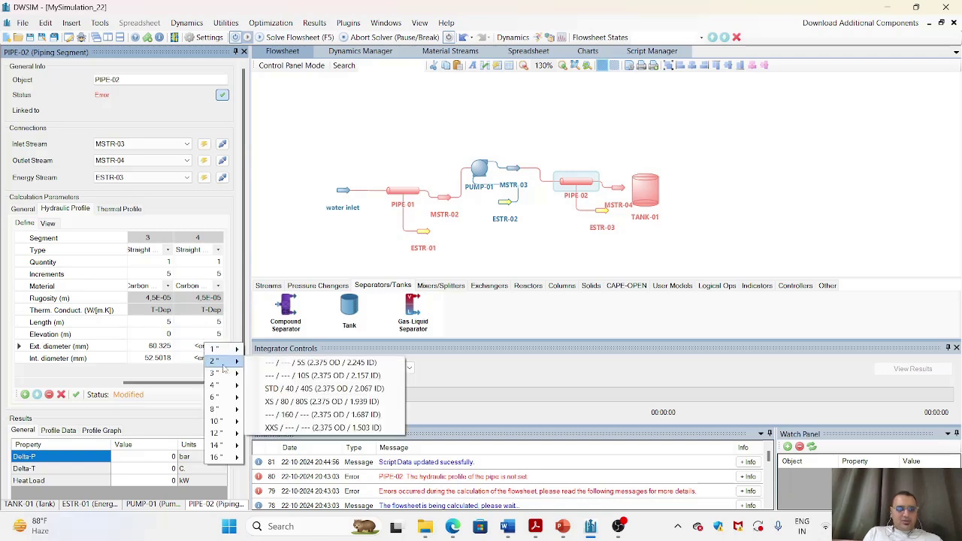
left_click(335, 389)
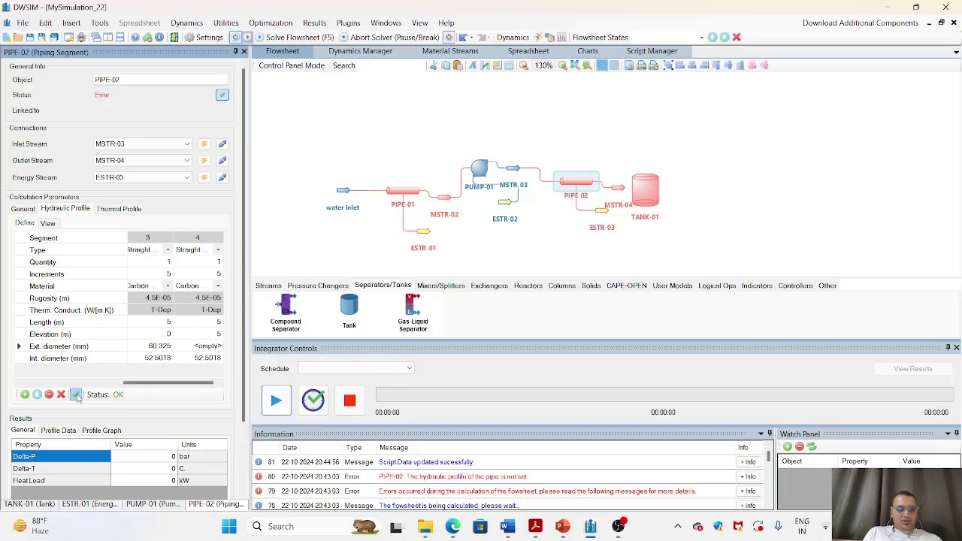
- Add a straight-tube segment 5 to PIPE-02's hydraulic profile and set its material to Carbon Steel
left_click(25, 395)
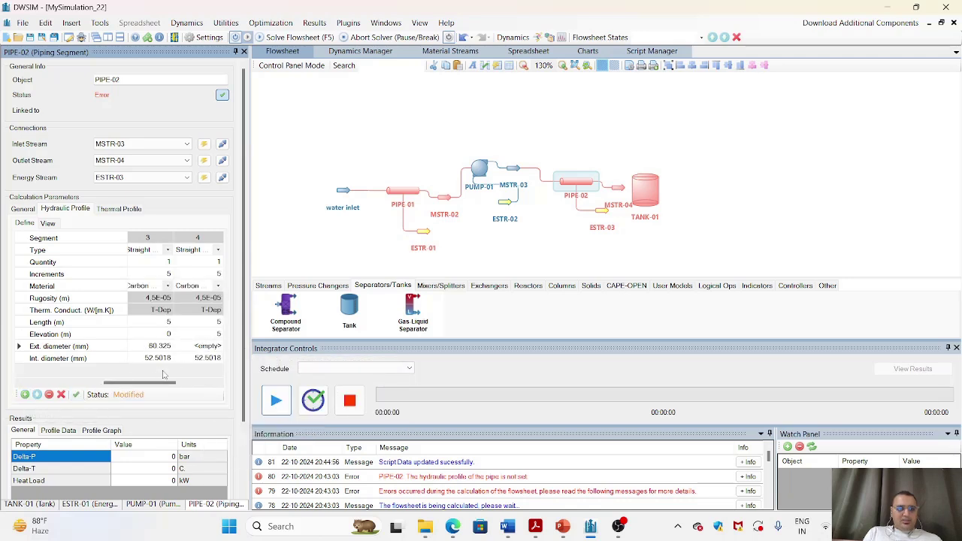
left_click_drag(150, 388, 211, 390)
left_click(215, 288)
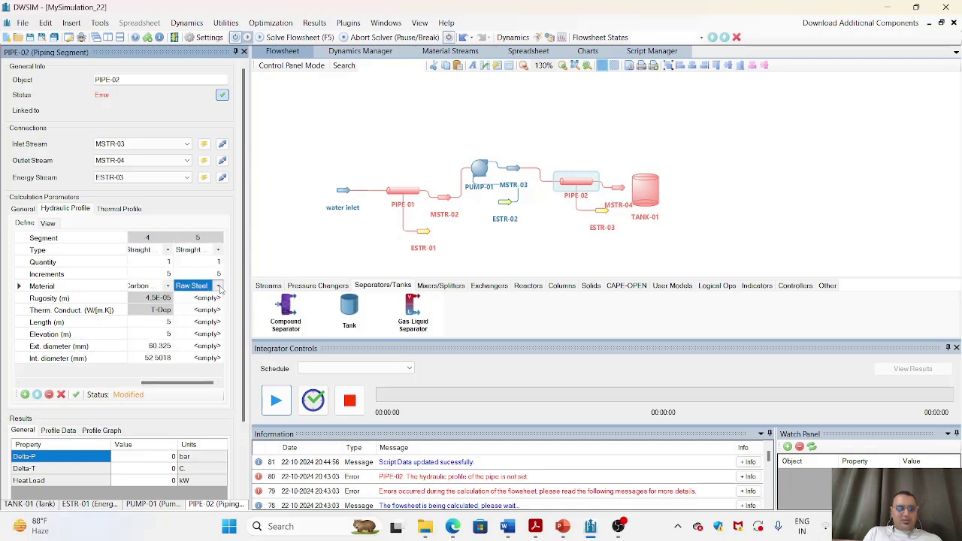
left_click(219, 286)
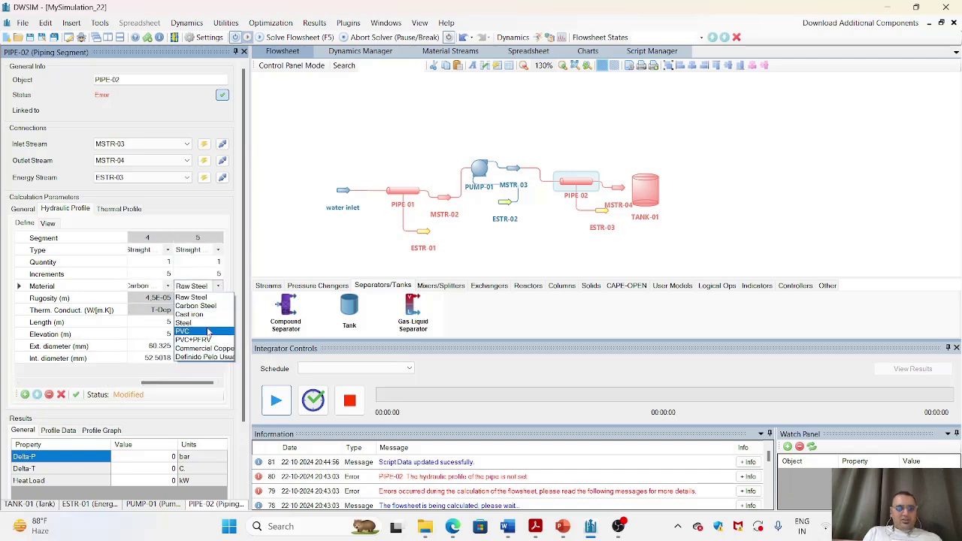
left_click(216, 307)
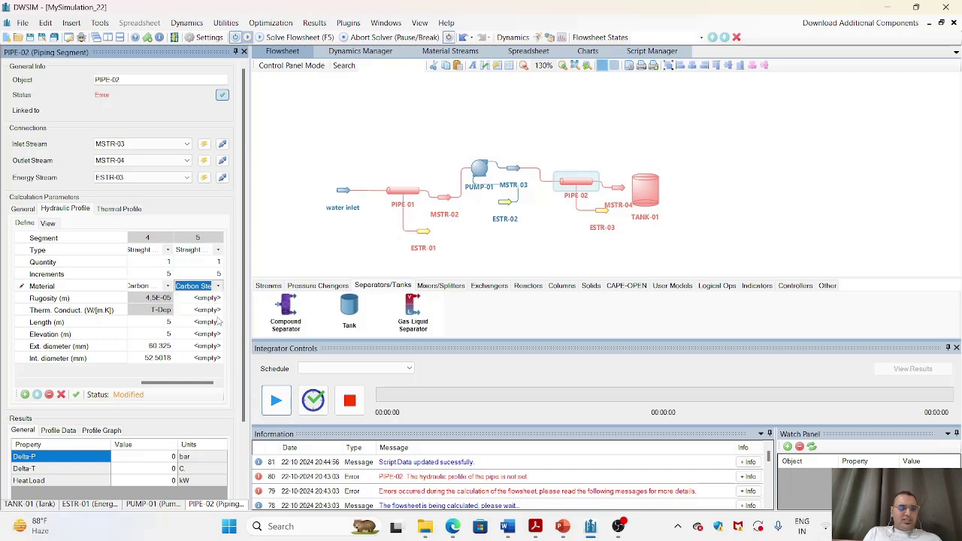
- Set the length of PIPE-02's segment 5 to 2 m and its elevation to 0 m
left_click(207, 323)
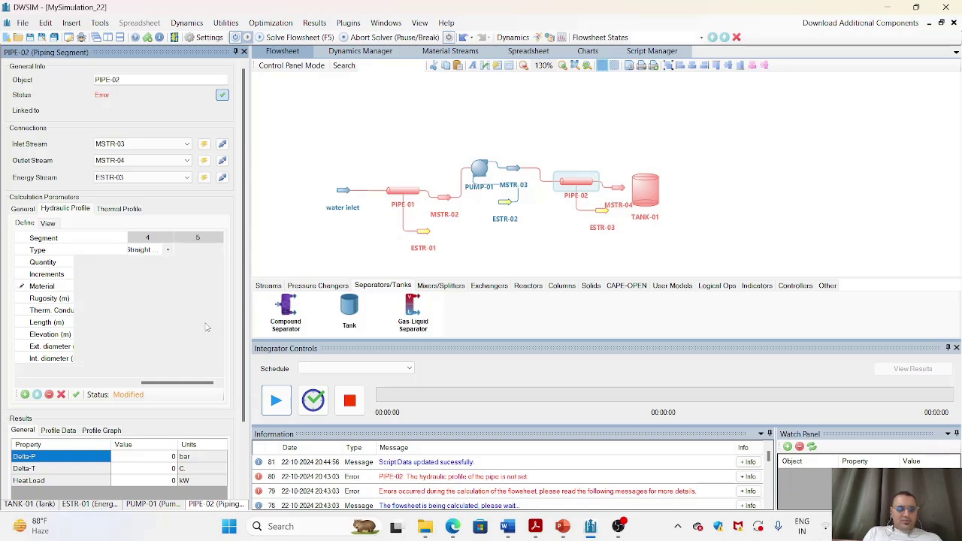
type("2")
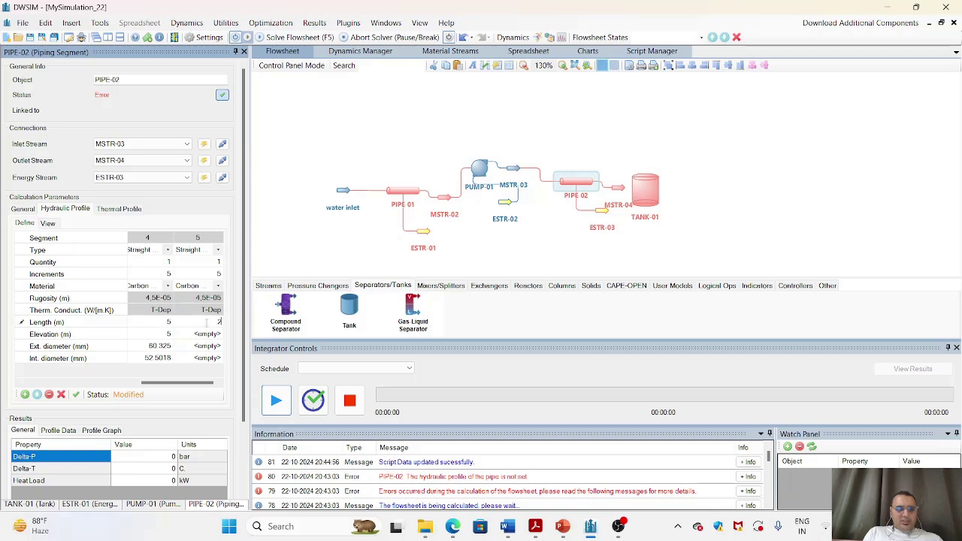
key("Return")
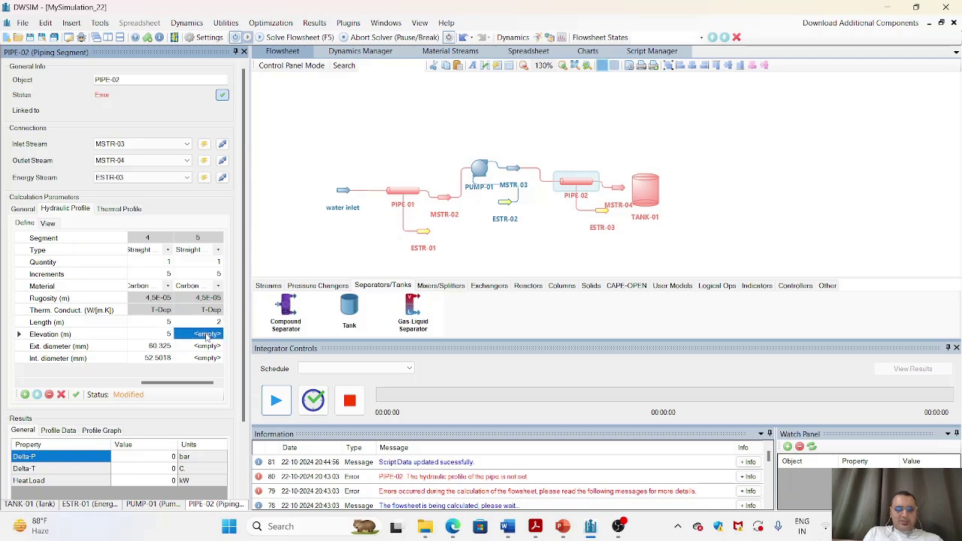
type("0")
key("Return")
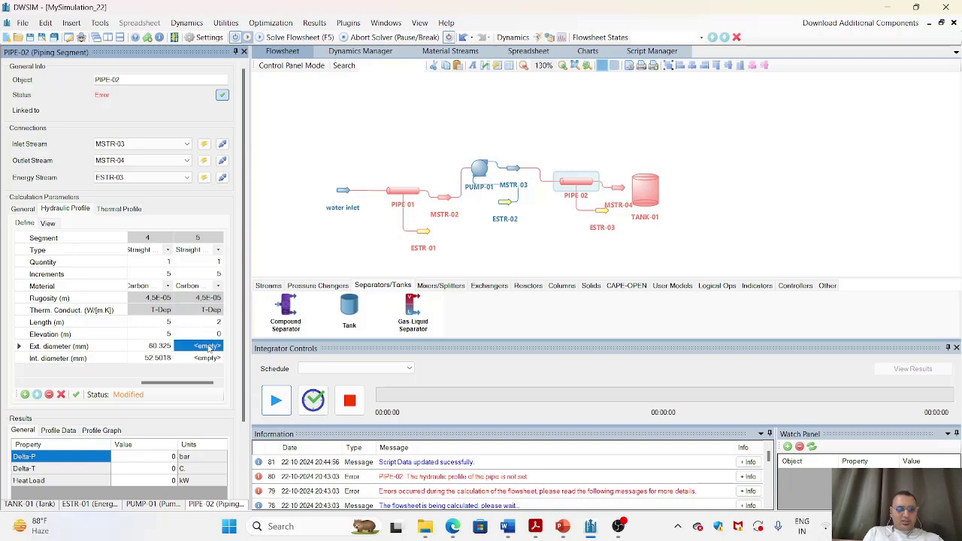
- Assign the standard 2-inch STD / 40 / 40S pipe size to PIPE-02's segment 5 and apply the hydraulic profile
left_click(209, 346)
mouse_move(226, 363)
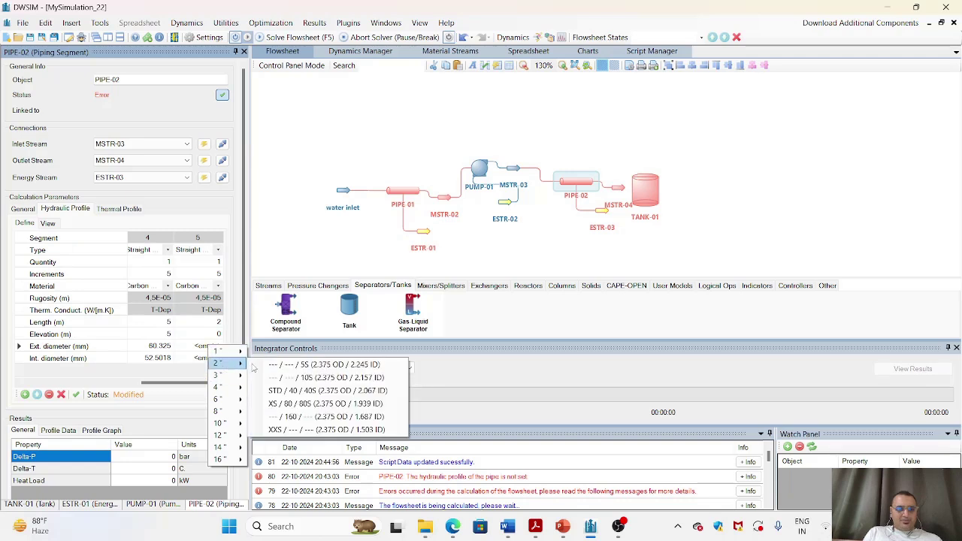
left_click(304, 390)
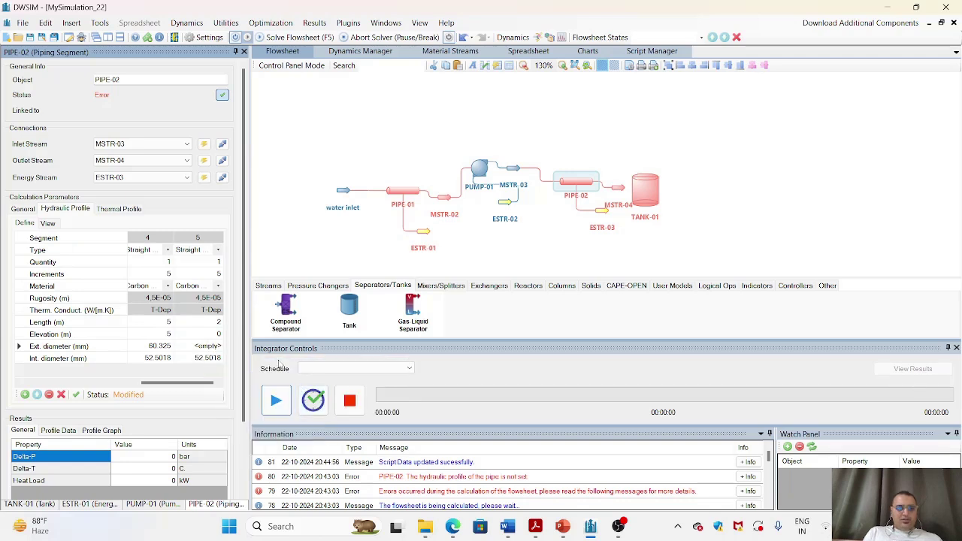
left_click(75, 395)
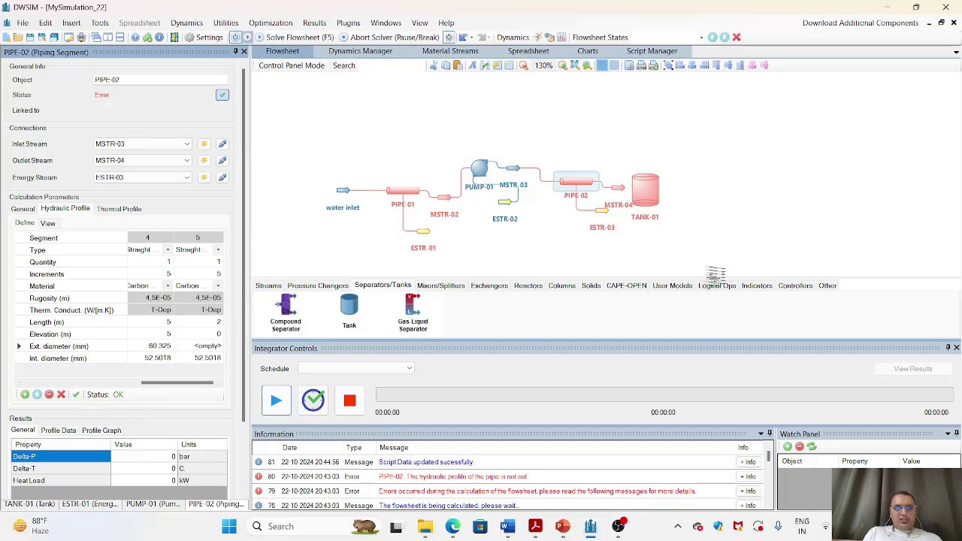
- Connect MSTR-04 as TANK-01's inlet stream and create a new outlet stream for the tank
left_click(654, 195)
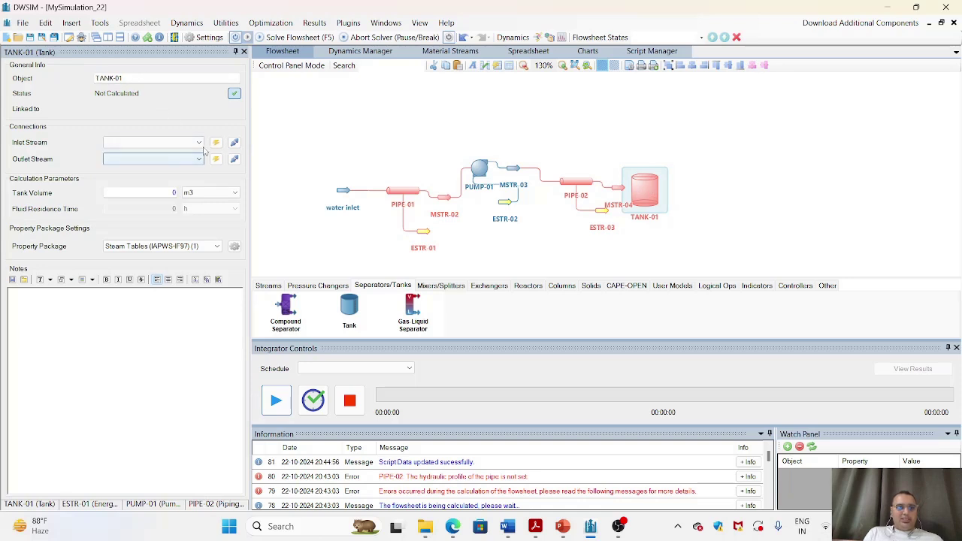
left_click(174, 143)
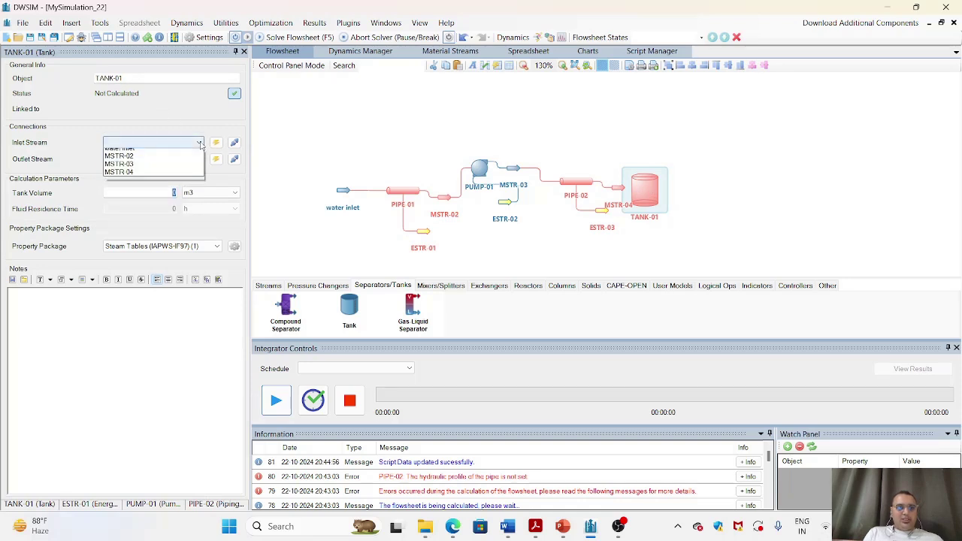
left_click(151, 178)
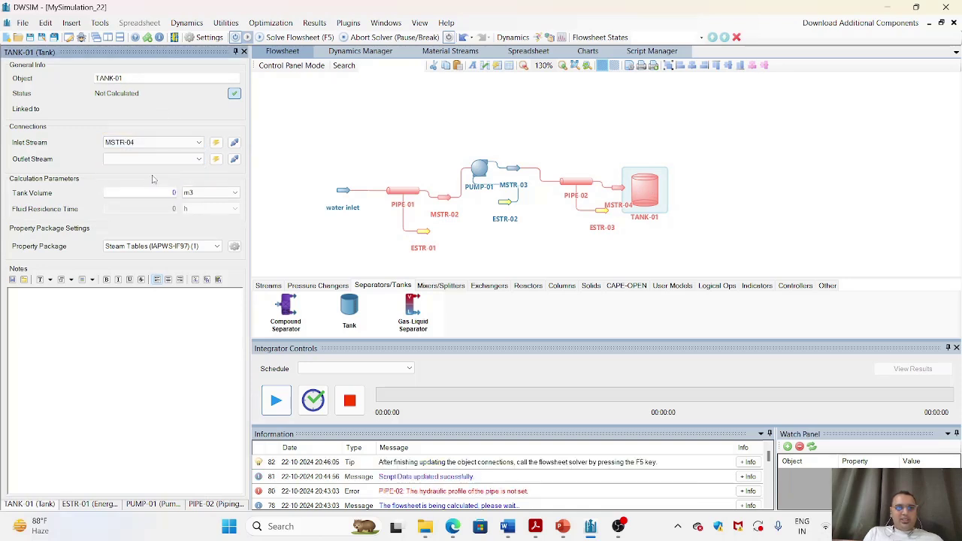
left_click(217, 160)
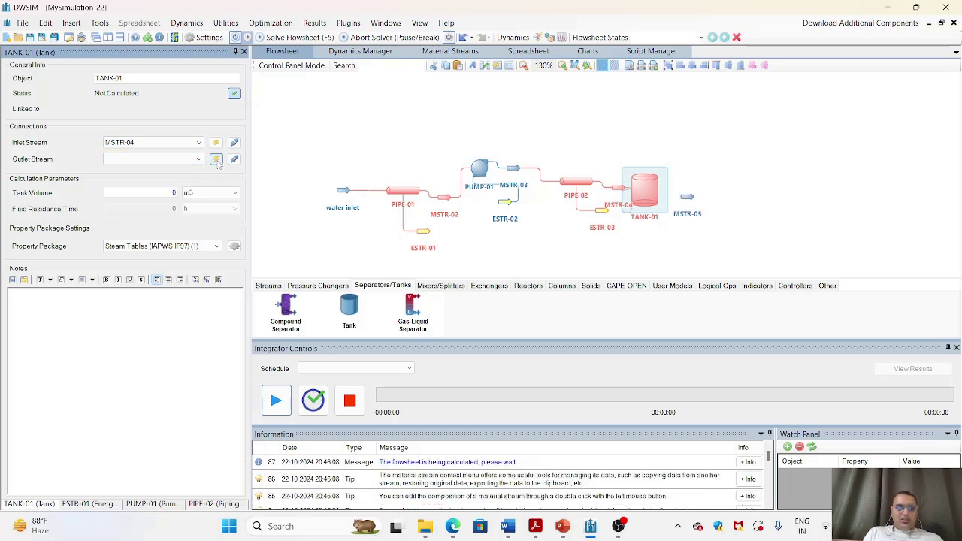
- Set TANK-01's volume to 15 m3 and solve the flowsheet
left_click(173, 193)
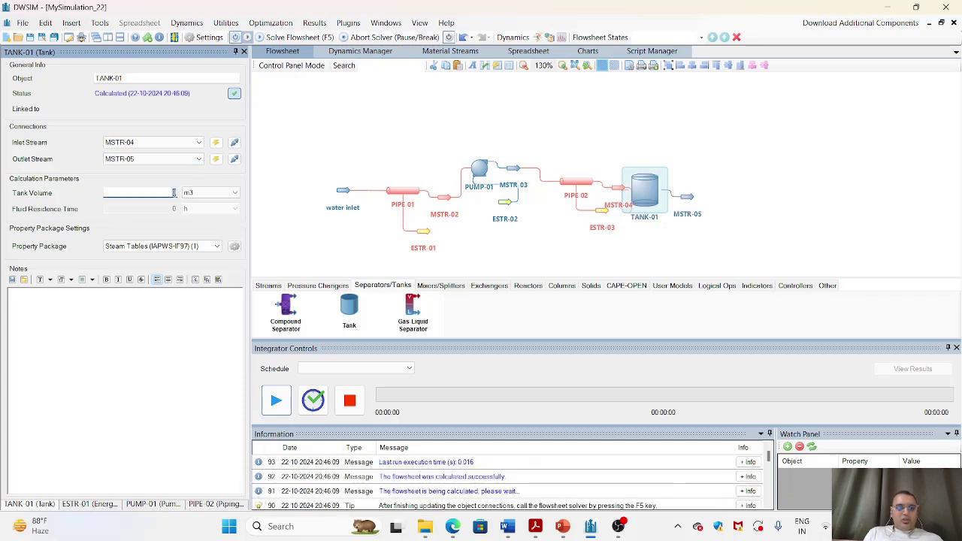
double_click(174, 193)
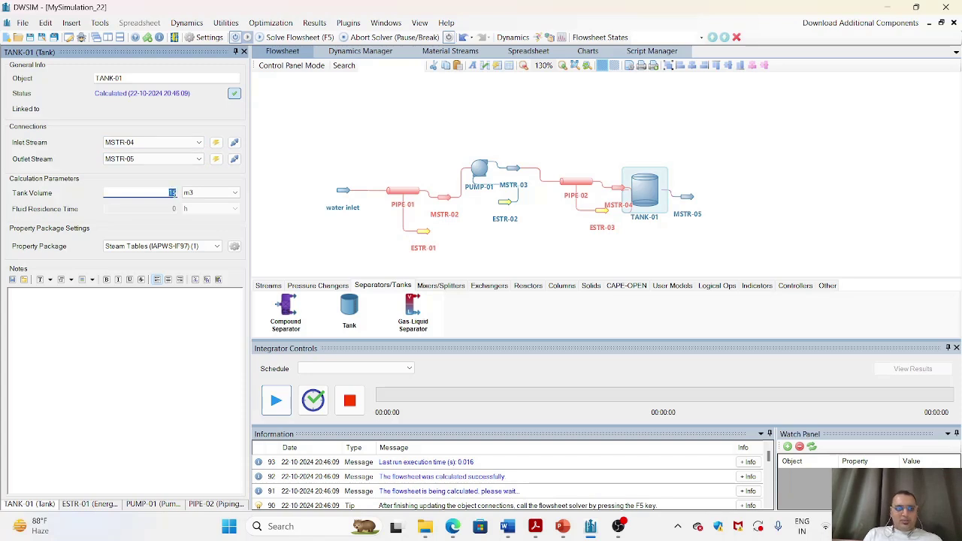
key("Return")
scroll(704, 166, "up", 4)
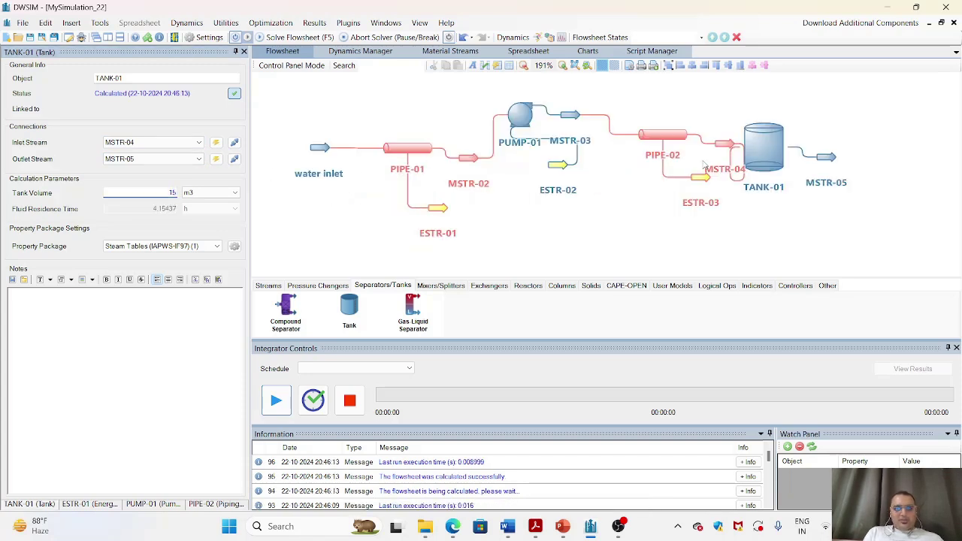
left_click(756, 152)
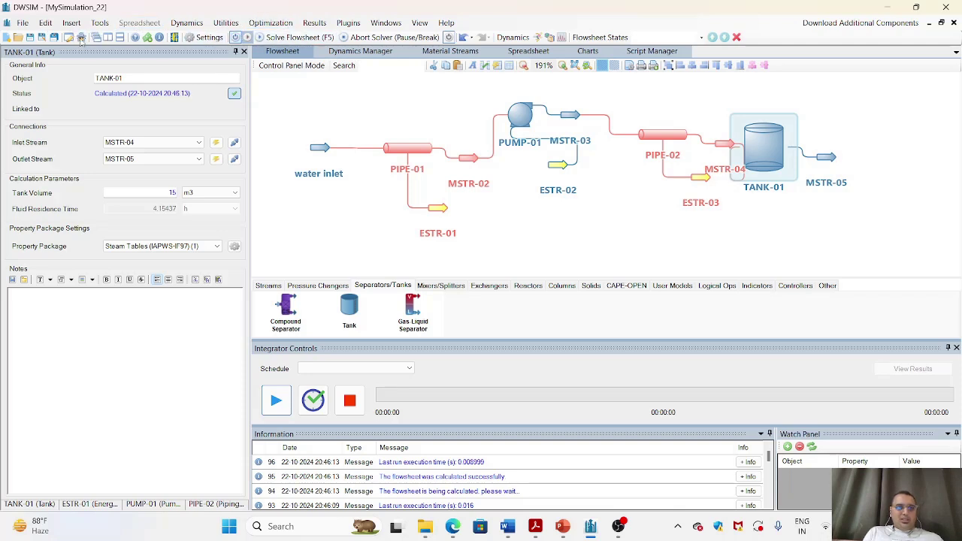
left_click(302, 37)
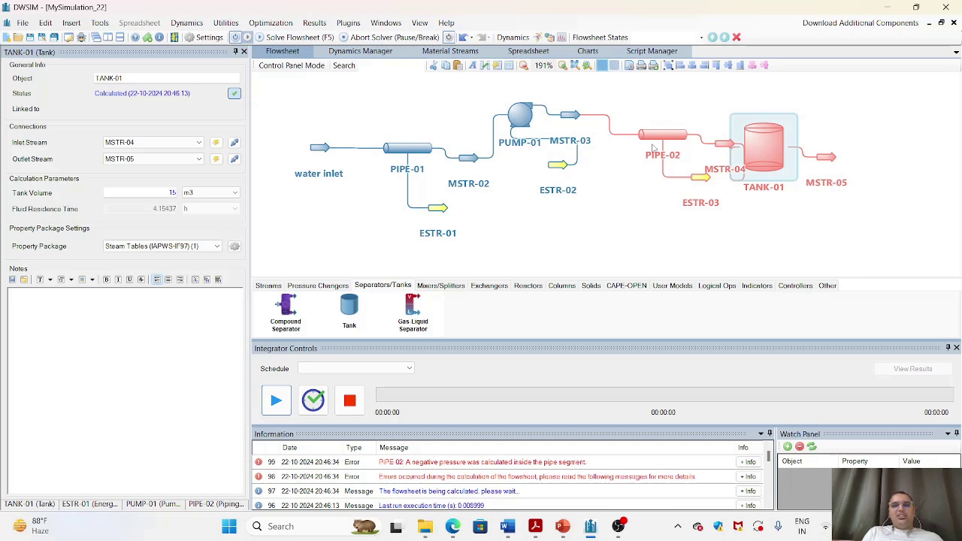
- Set PUMP-01's outlet pressure to 4 bar and recalculate the flowsheet
mouse_move(576, 118)
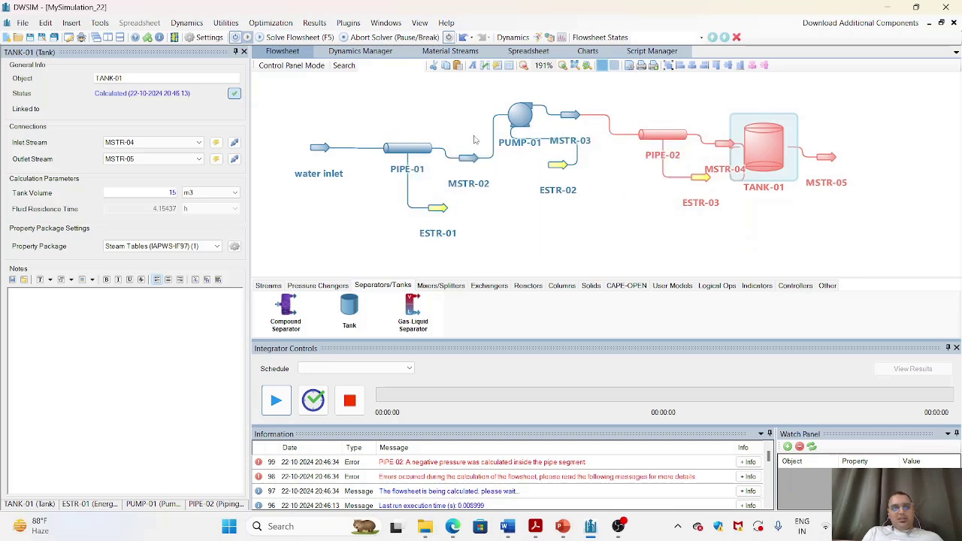
mouse_move(524, 122)
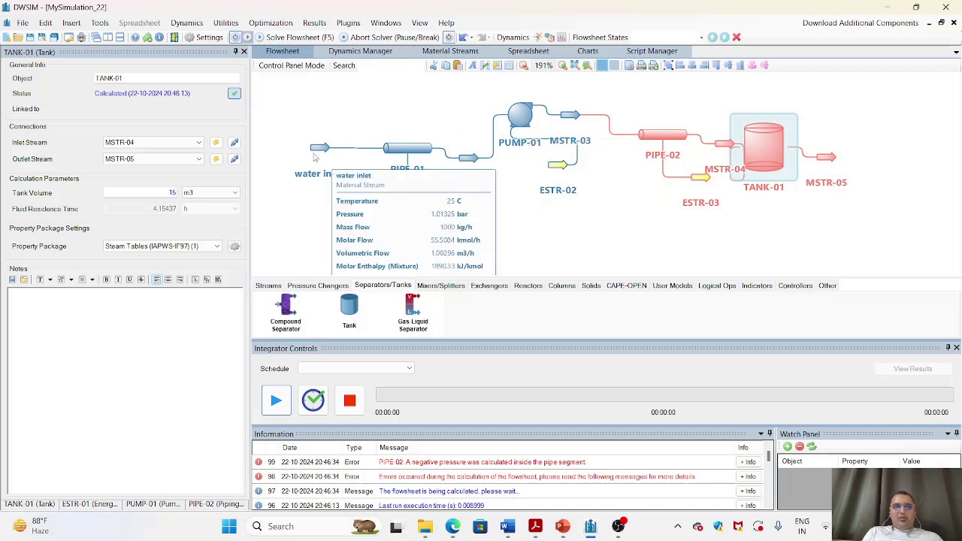
left_click(519, 122)
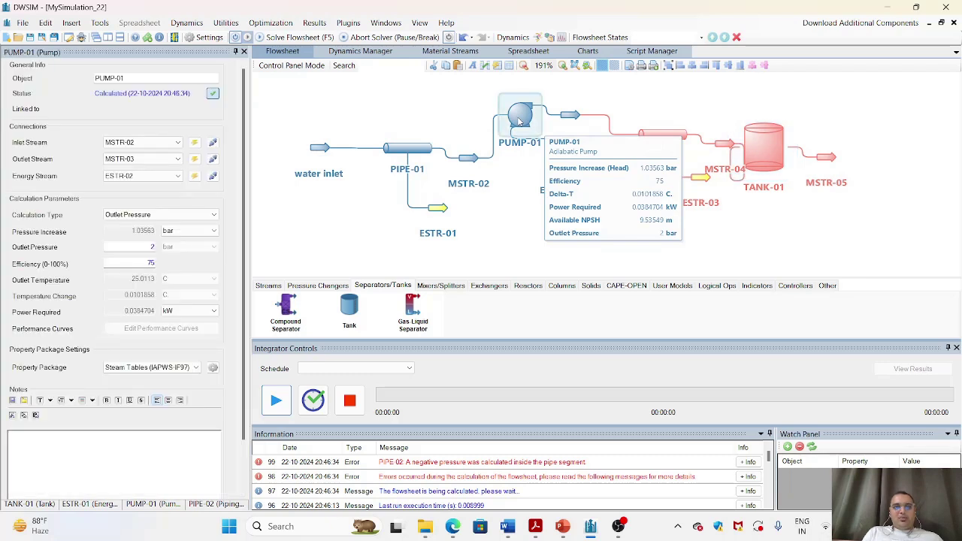
left_click(152, 246)
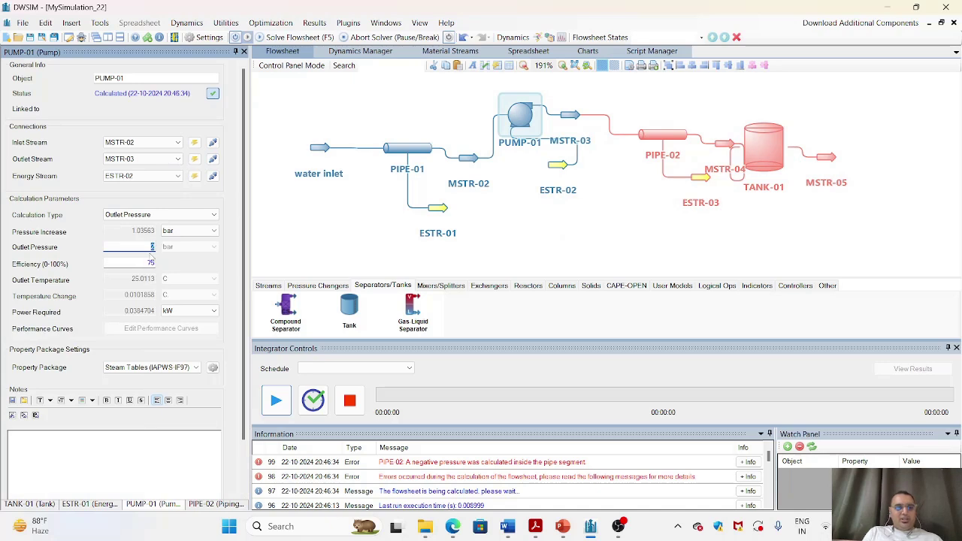
type("4")
key("Return")
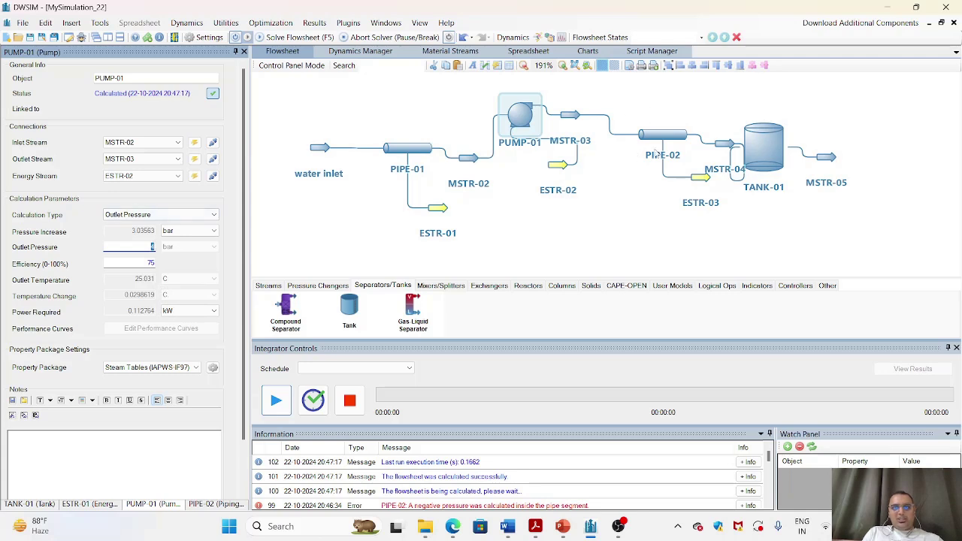
- Try an outlet pressure of 3 bar for PUMP-01, and restore it to 4 bar
mouse_move(660, 143)
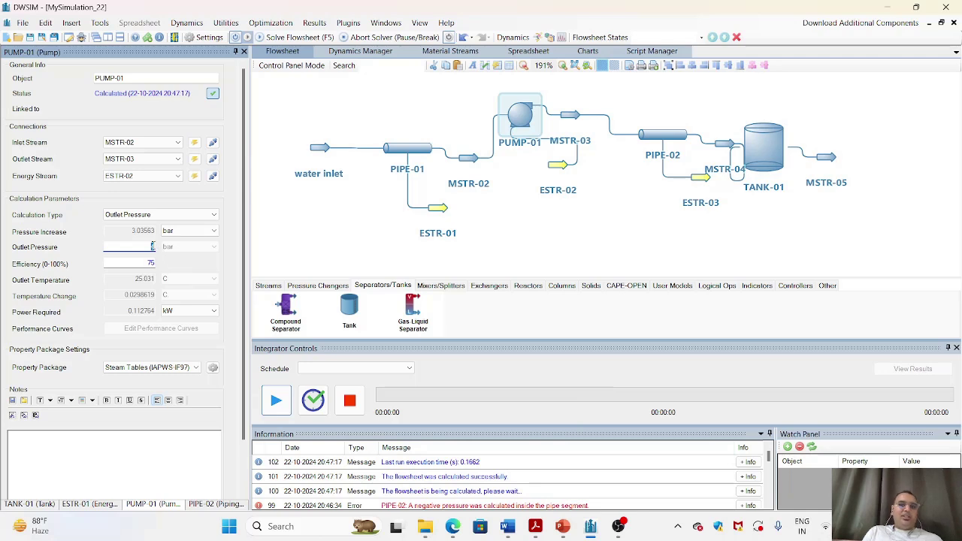
mouse_move(831, 158)
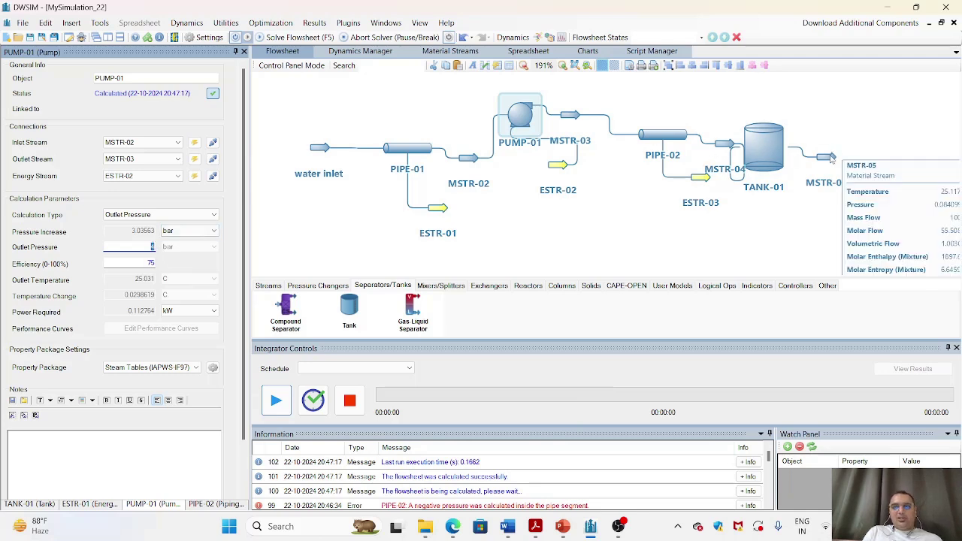
mouse_move(782, 151)
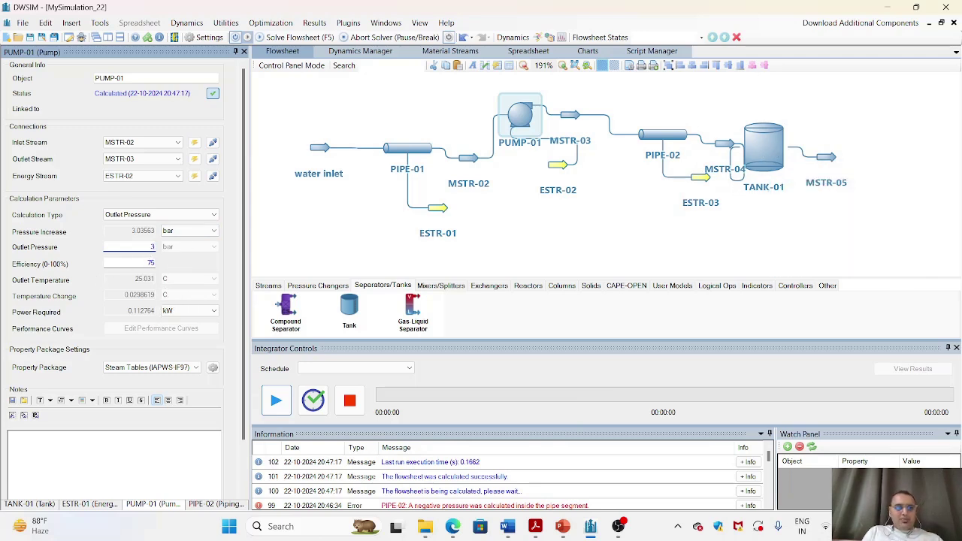
mouse_move(151, 248)
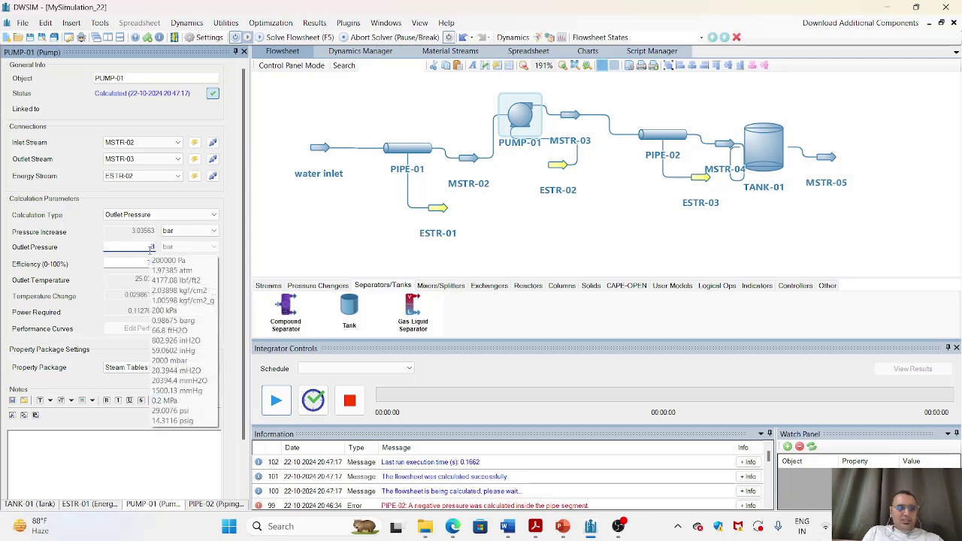
key("Return")
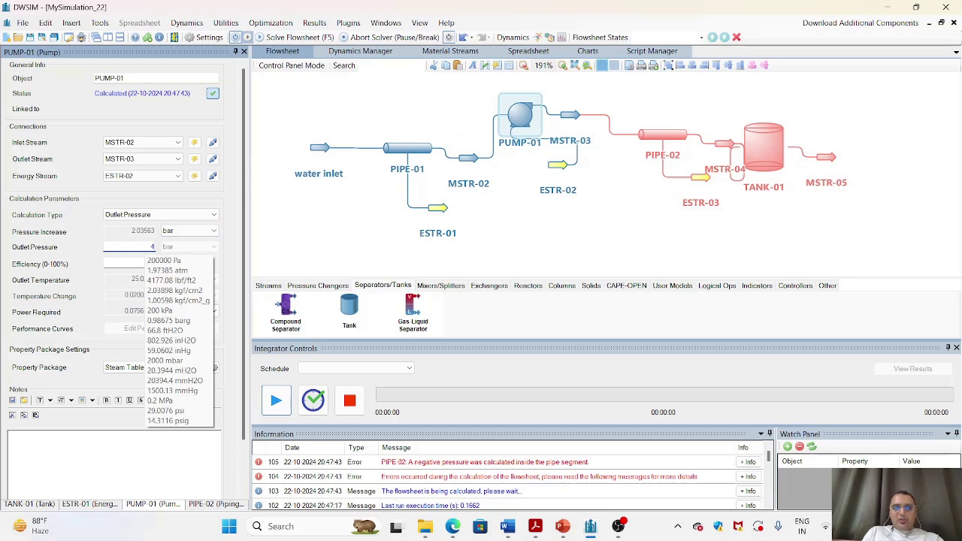
key("Return")
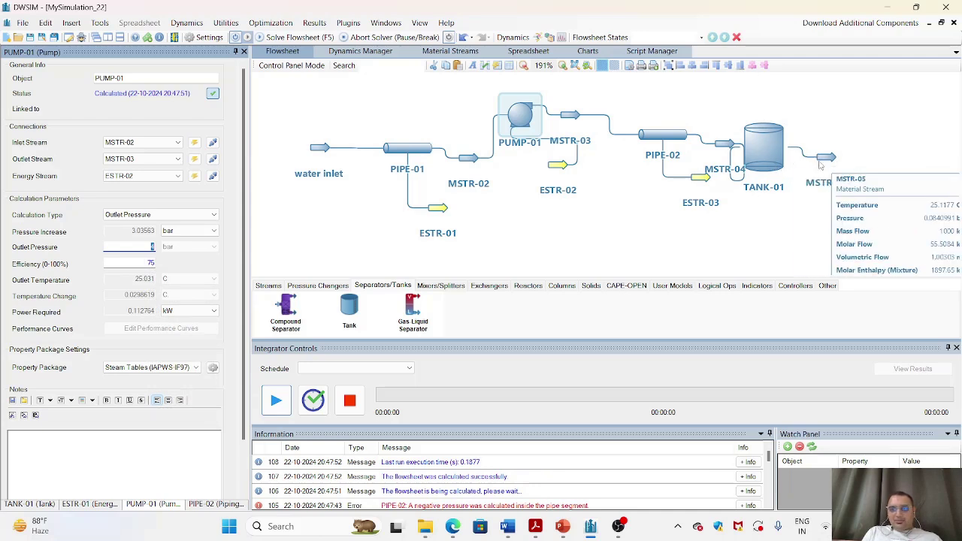
- Examine the calculated conditions of the tank's outlet stream and the results of TANK-01 and PIPE-02
mouse_move(750, 149)
mouse_move(321, 151)
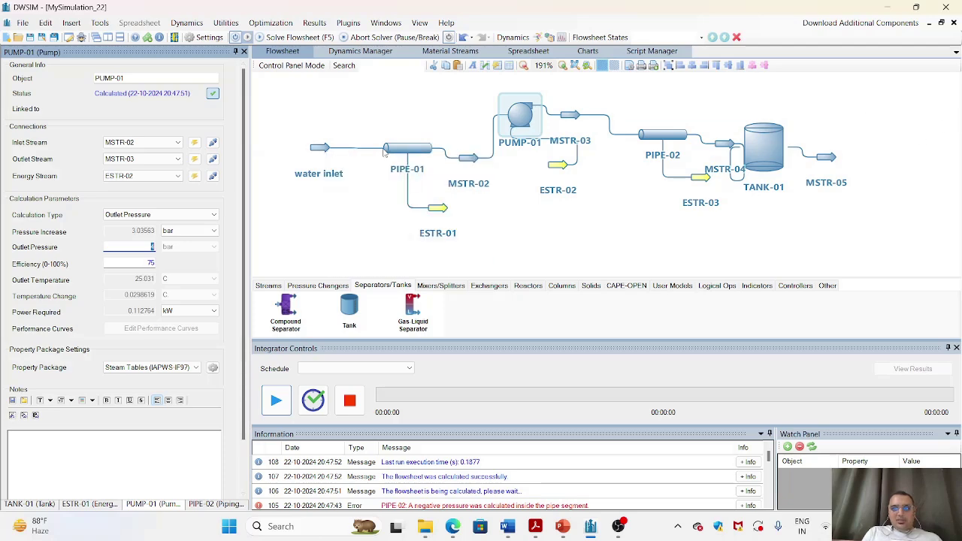
left_click(822, 159)
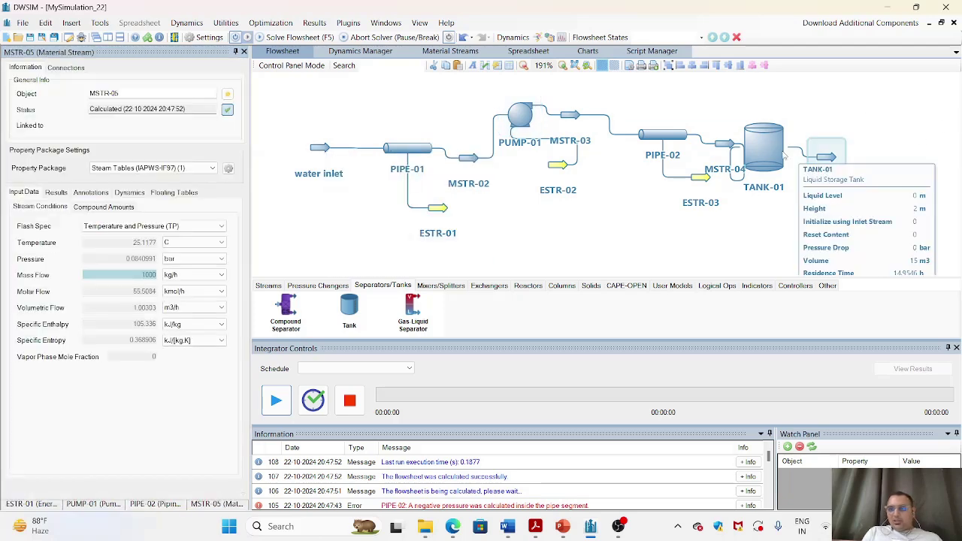
left_click(767, 149)
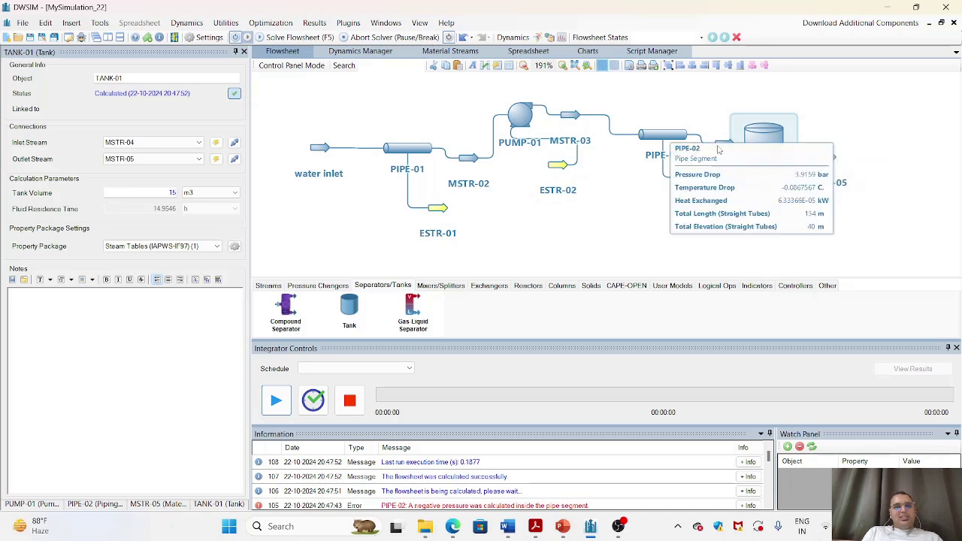
mouse_move(757, 151)
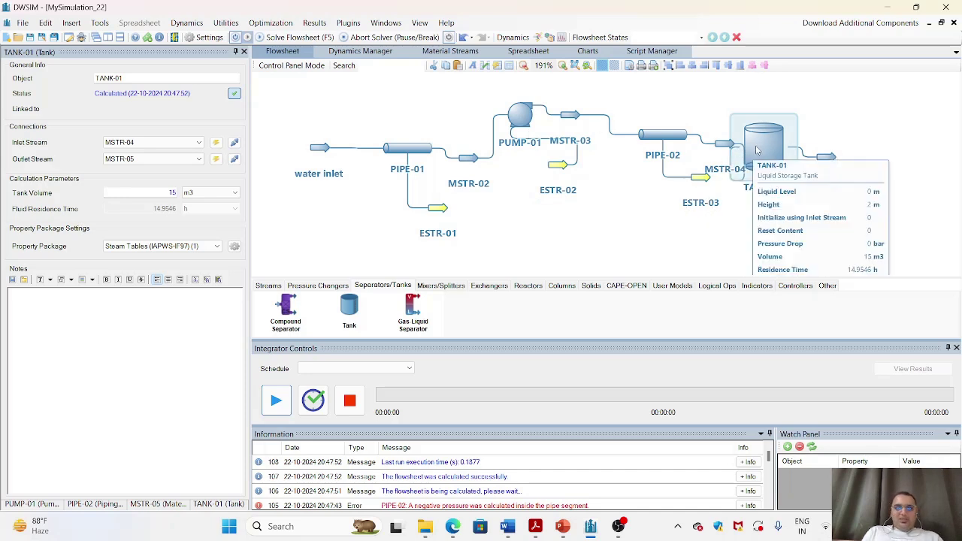
- Set the water inlet's mass flow to 3000 kg/h, recalculate the flowsheet, and check TANK-01's fluid residence time
left_click(327, 150)
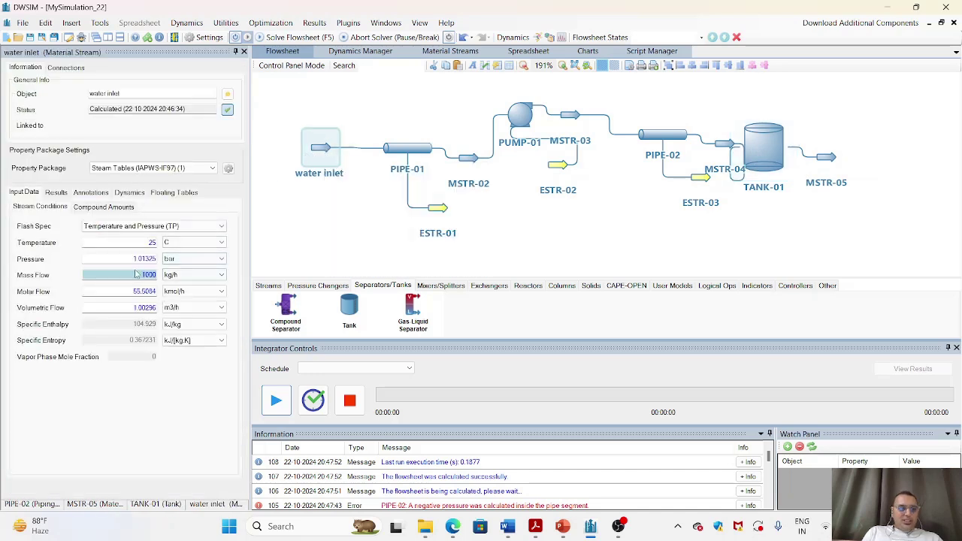
double_click(149, 275)
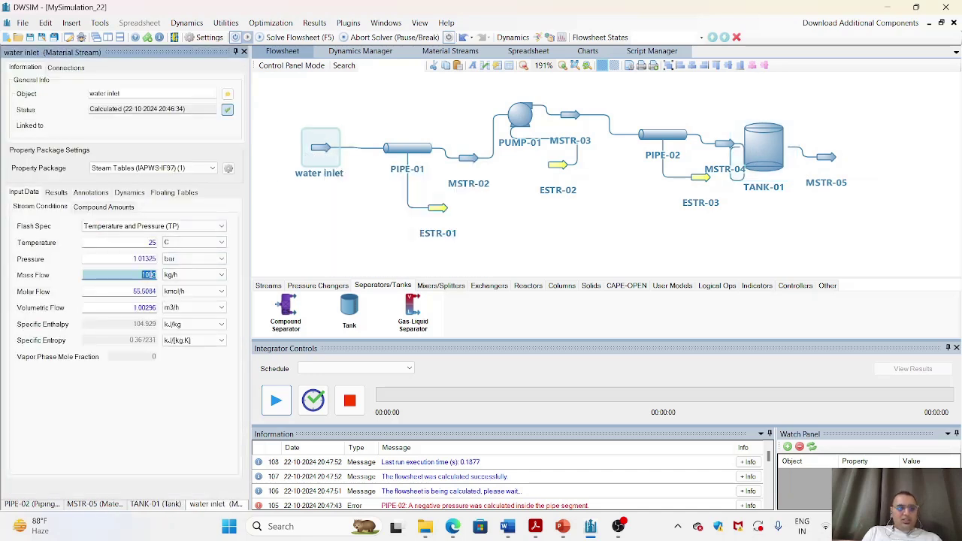
type("20")
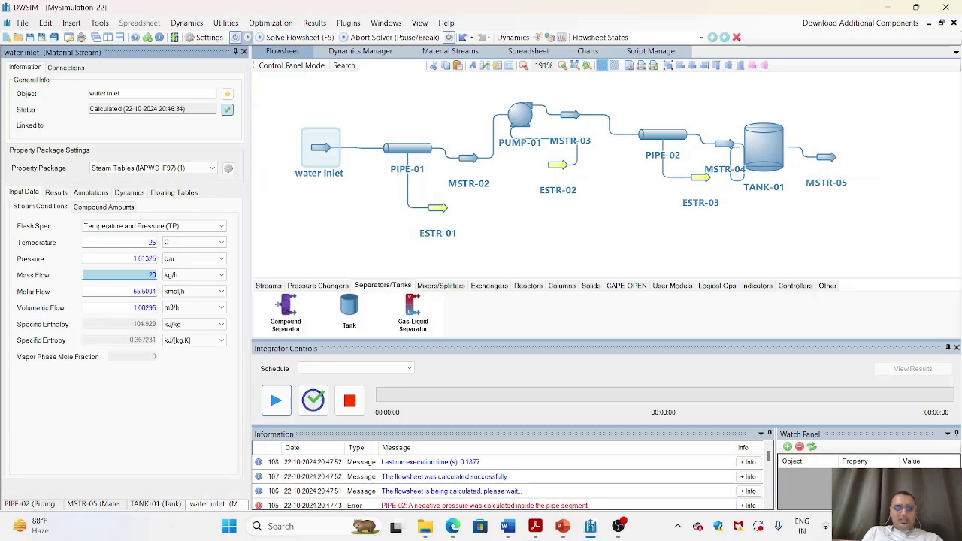
key("BackSpace")
key("BackSpace")
type("3000")
key("Return")
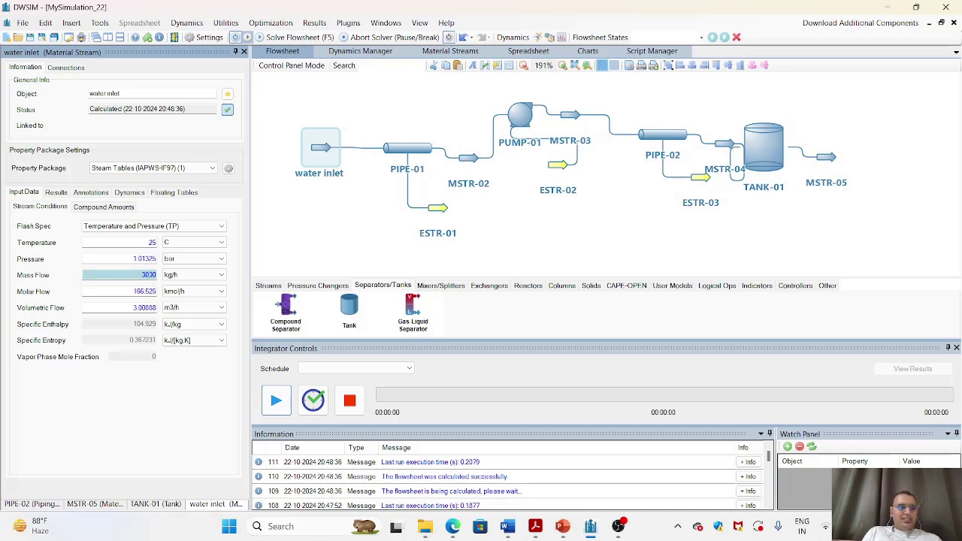
left_click(767, 146)
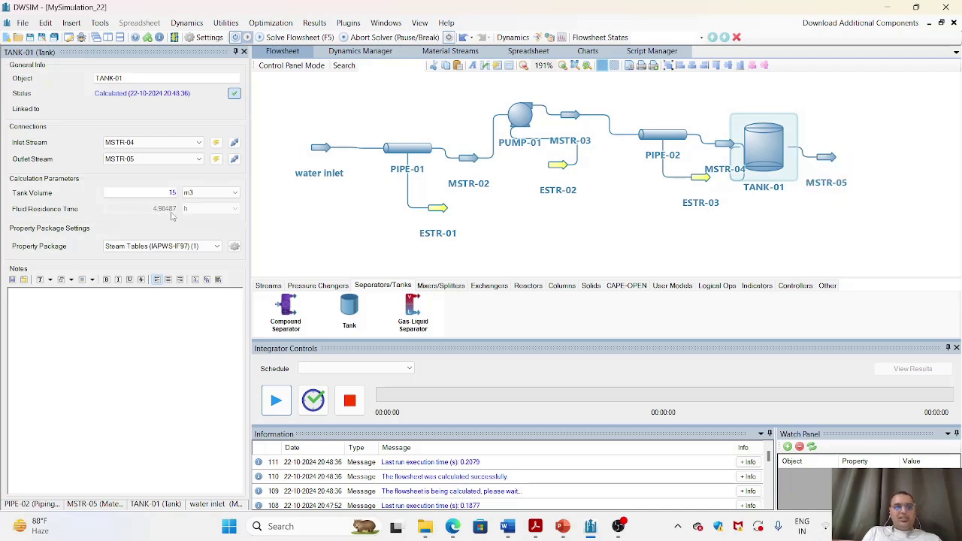
- Check the conditions of tank outlet stream MSTR-05, and set PUMP-01's outlet pressure to 5 bar with recalculation
left_click(520, 114)
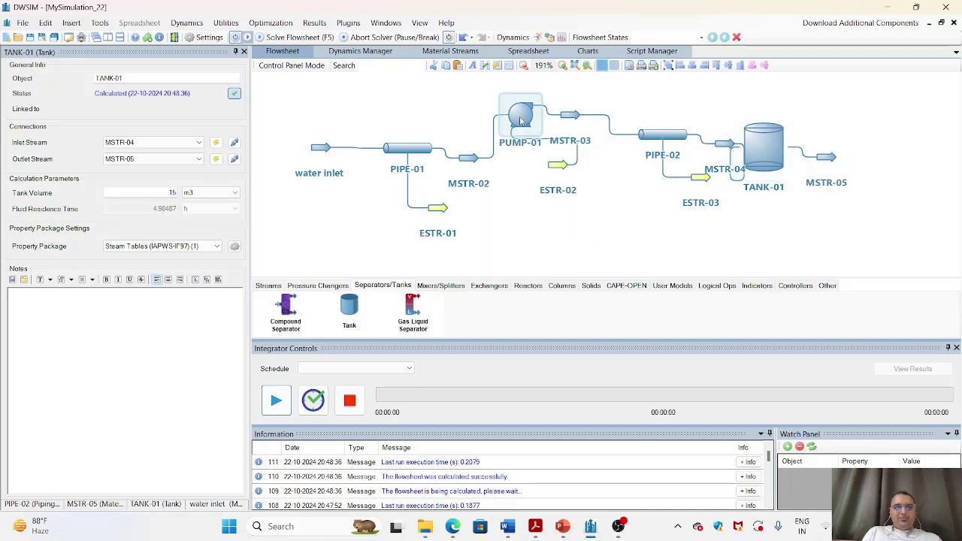
left_click(830, 158)
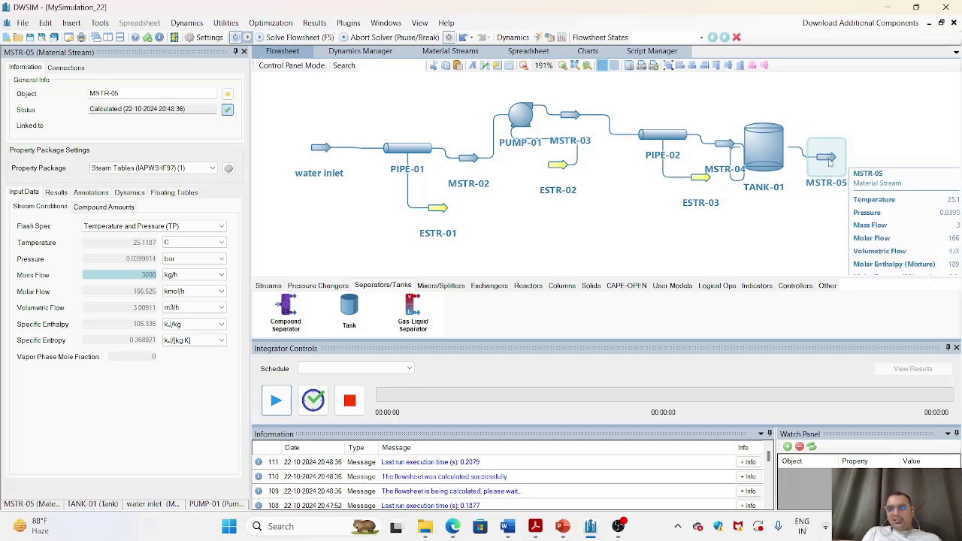
left_click(520, 114)
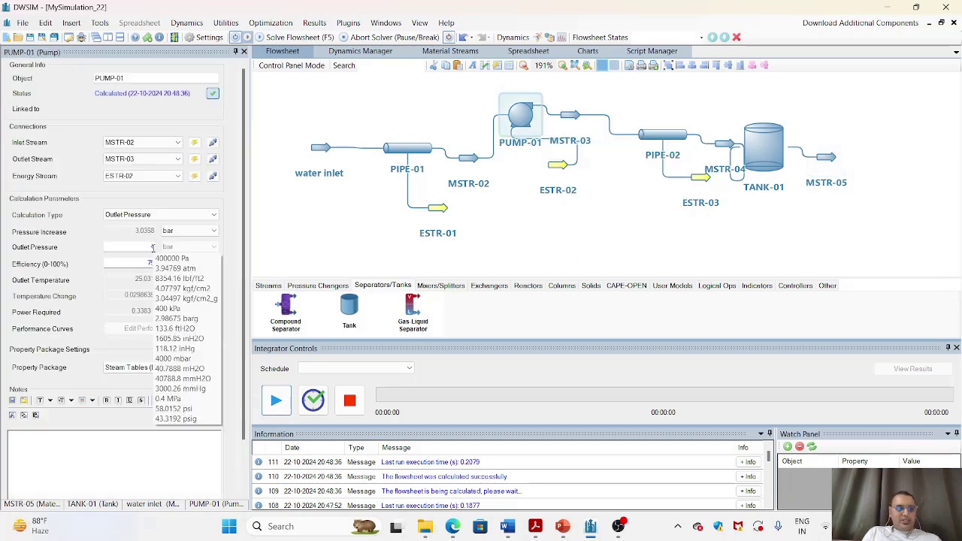
left_click(153, 248)
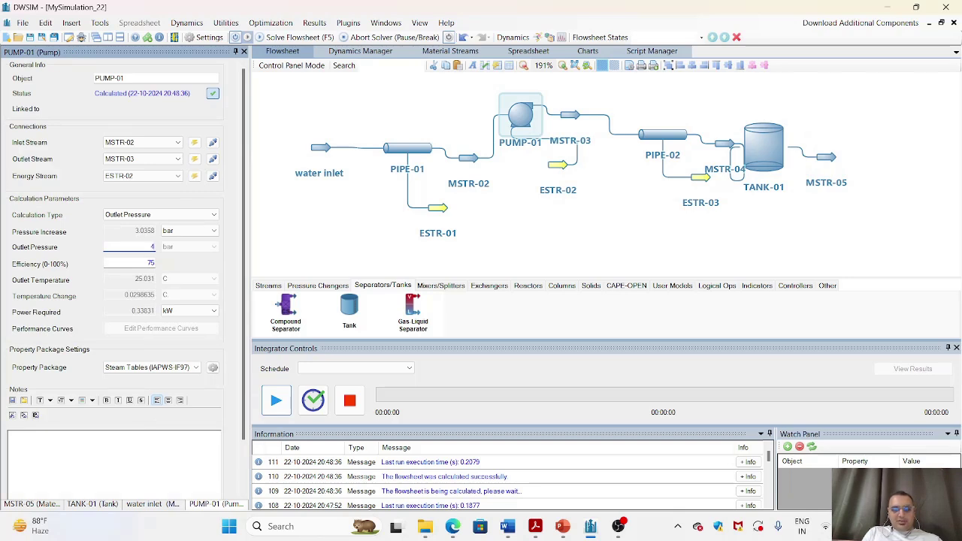
double_click(153, 248)
type("5")
key("Return")
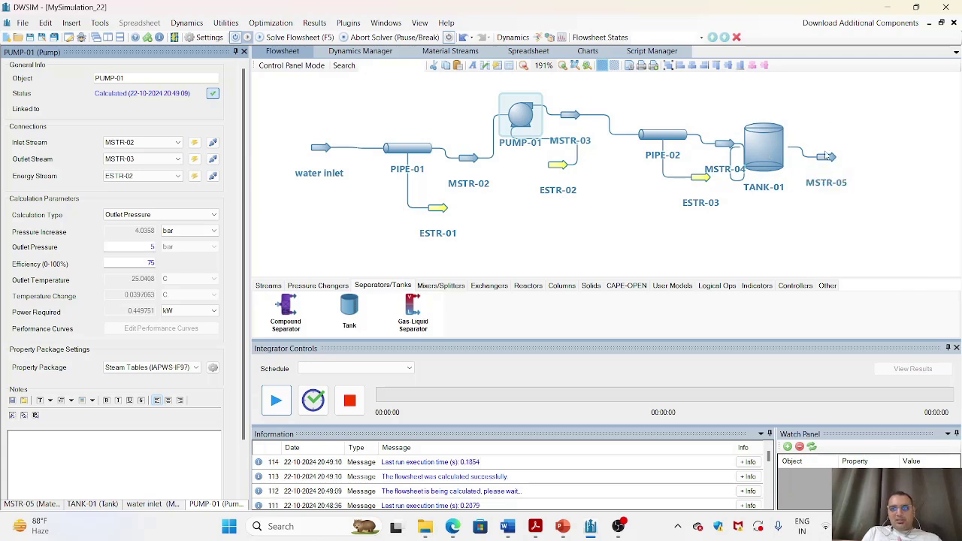
mouse_move(826, 160)
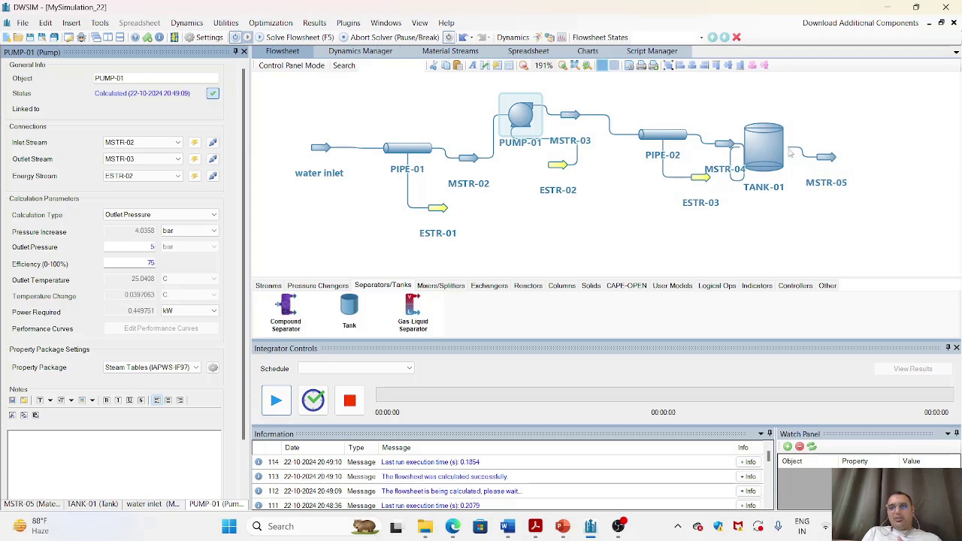
left_click(763, 146)
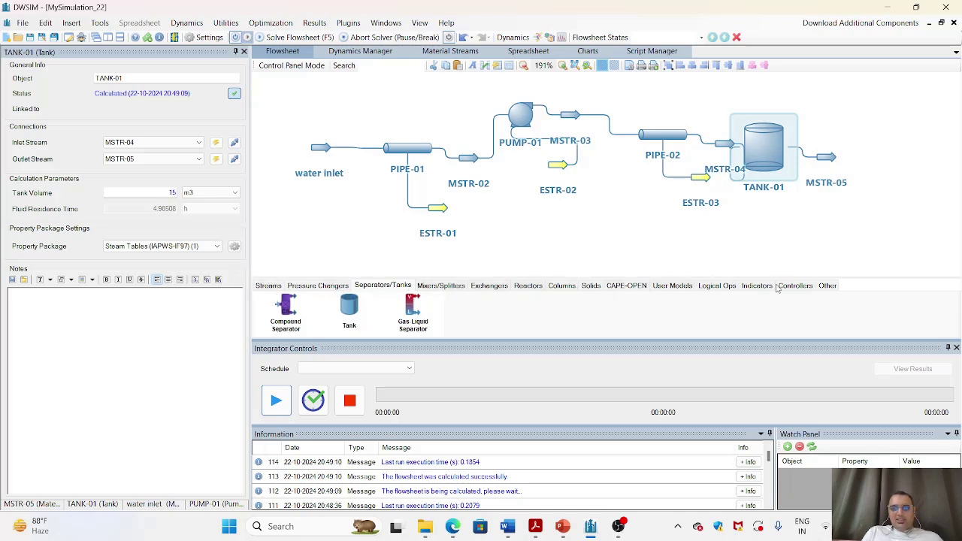
- Add a Controller Block to the flowsheet just above PUMP-01 and open its settings
left_click(798, 290)
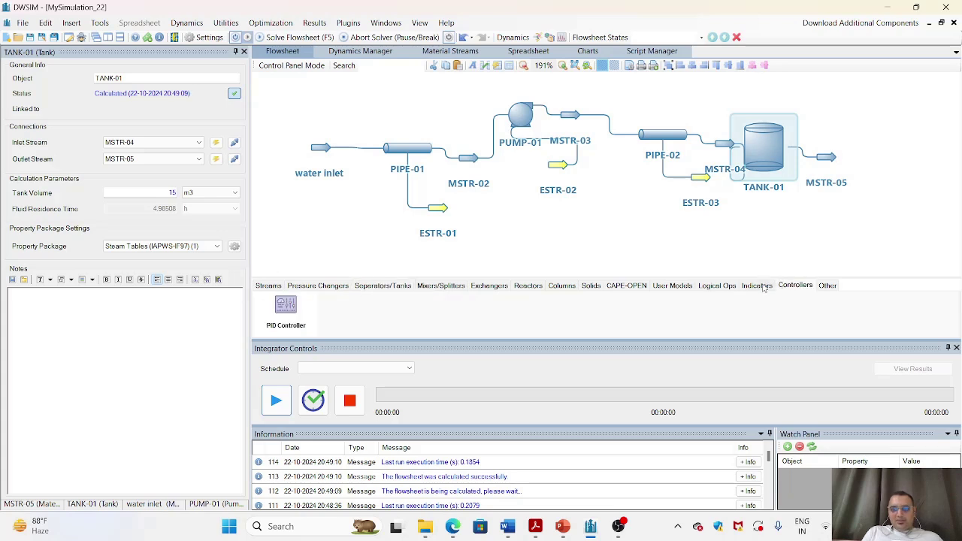
left_click(718, 288)
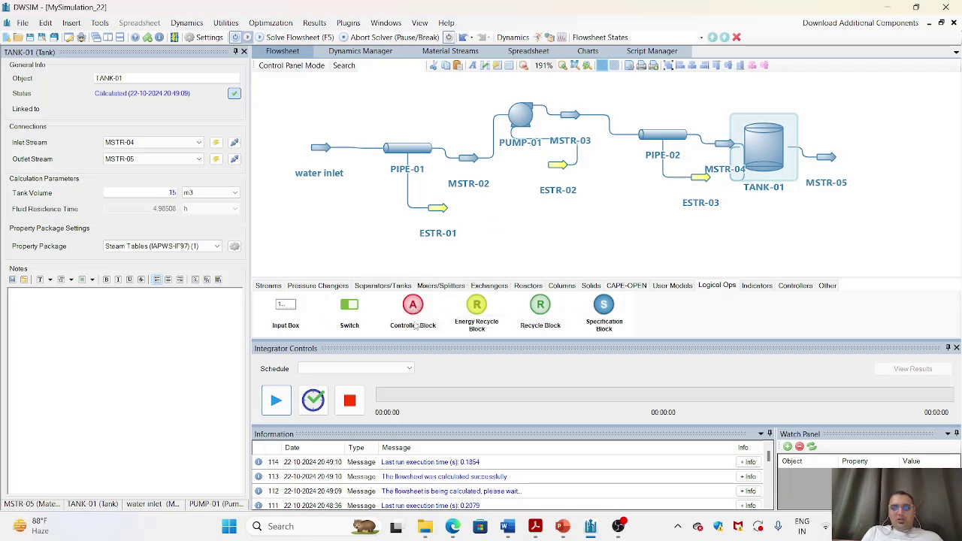
left_click_drag(412, 308, 500, 78)
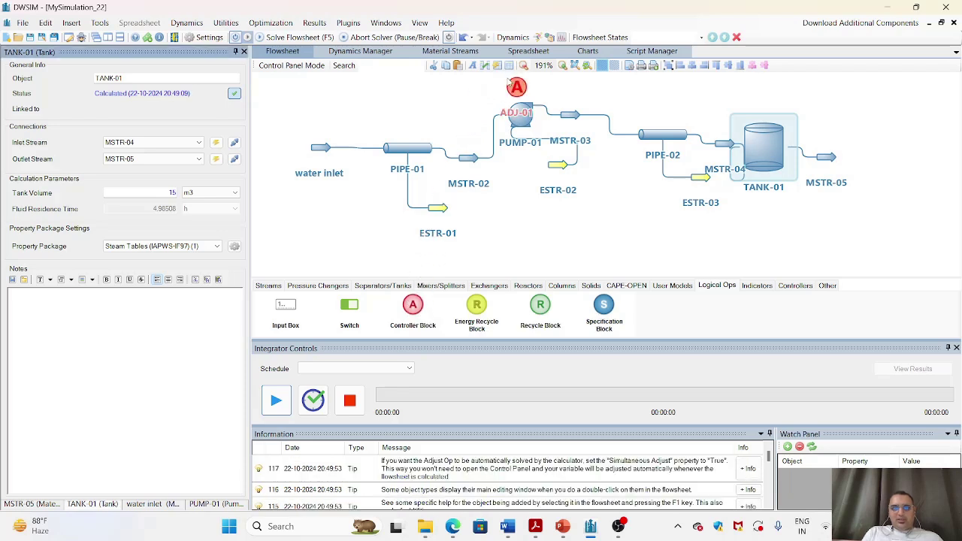
mouse_move(517, 84)
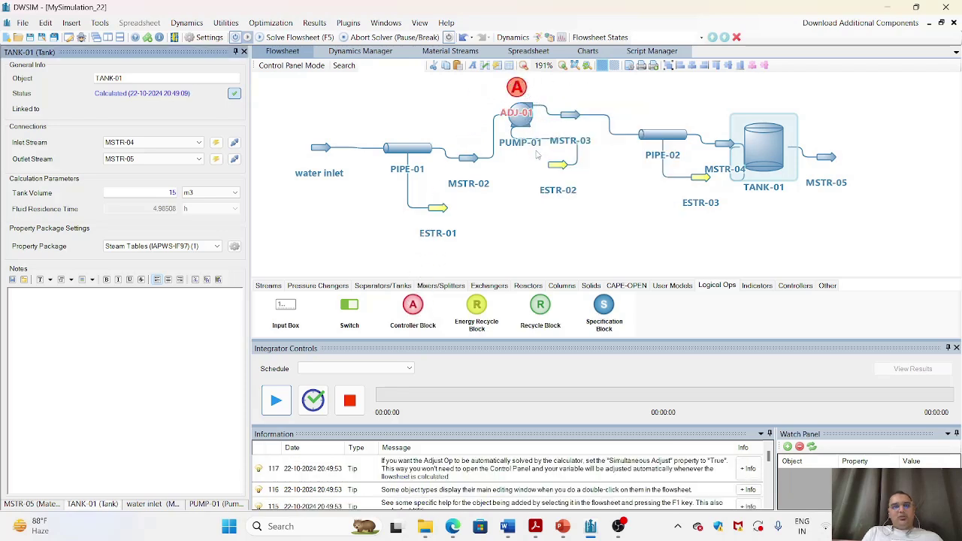
left_click_drag(400, 127, 397, 143)
mouse_move(524, 103)
left_click_drag(524, 103, 528, 95)
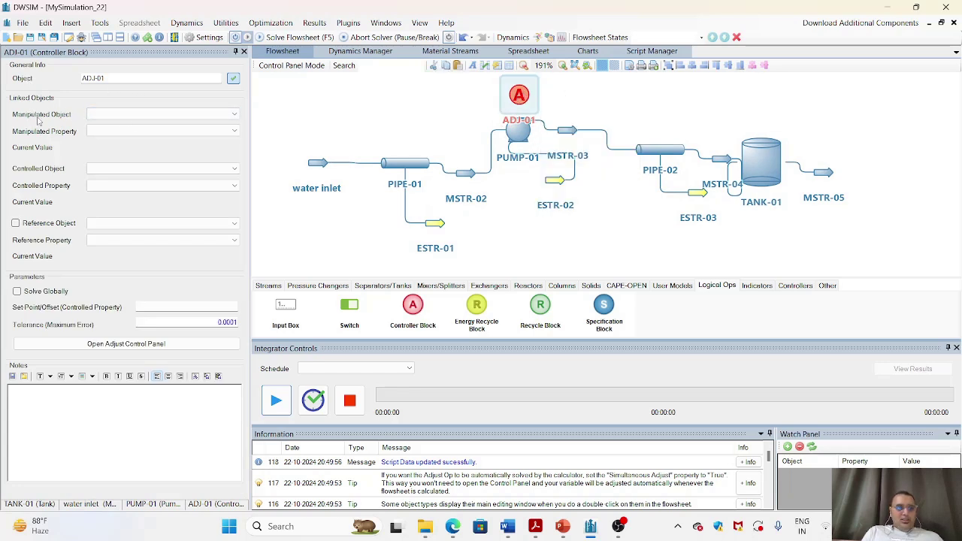
- Make the water inlet's Mass Flow the manipulated variable of controller block ADJ-01
left_click(198, 115)
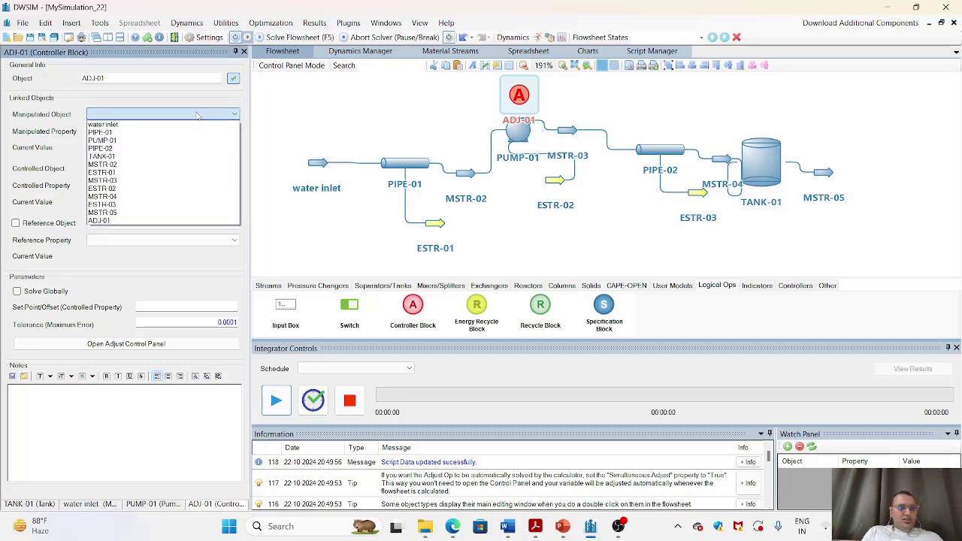
left_click(198, 115)
left_click(157, 118)
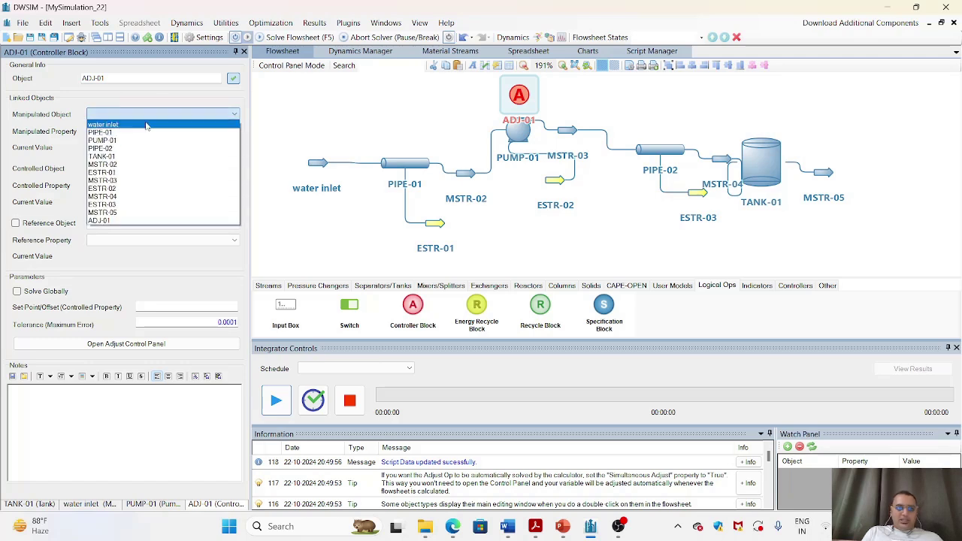
left_click(148, 125)
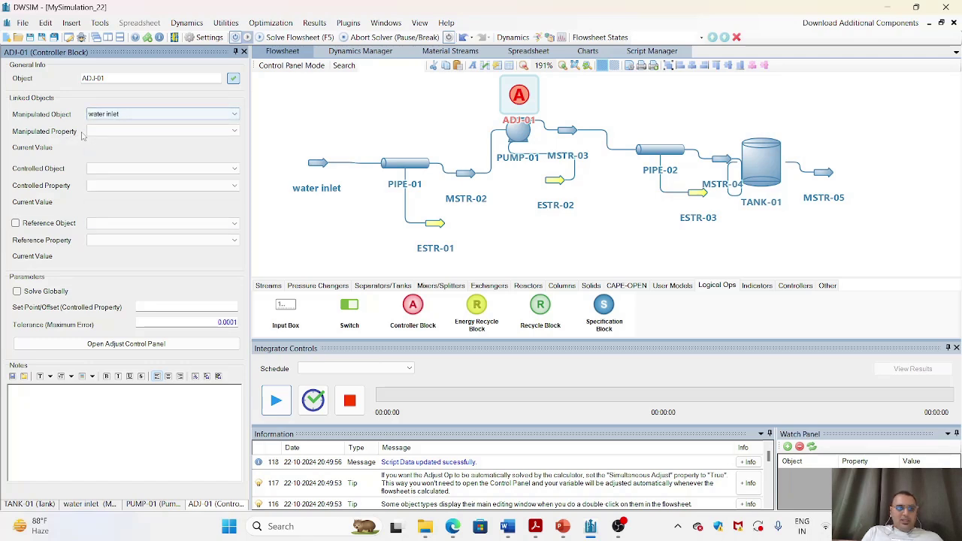
left_click(145, 133)
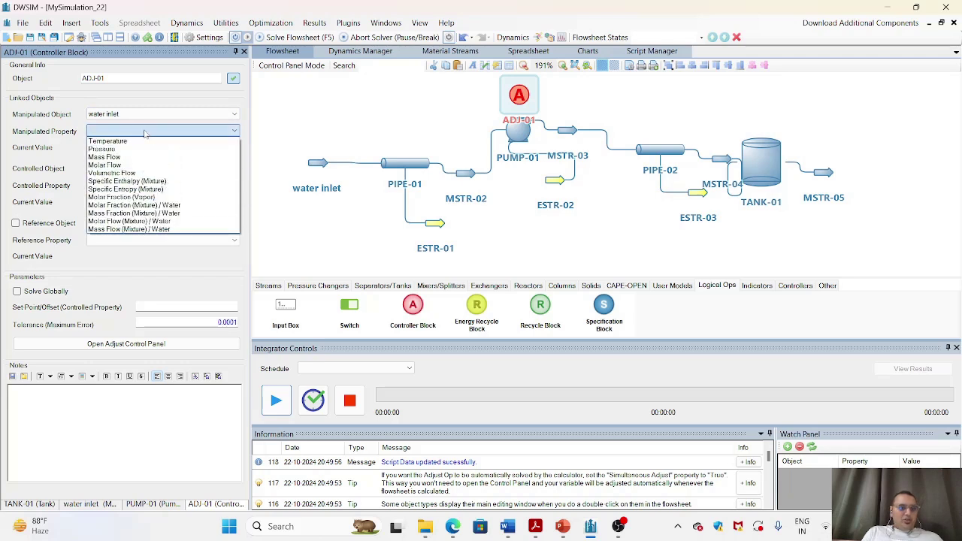
left_click(143, 158)
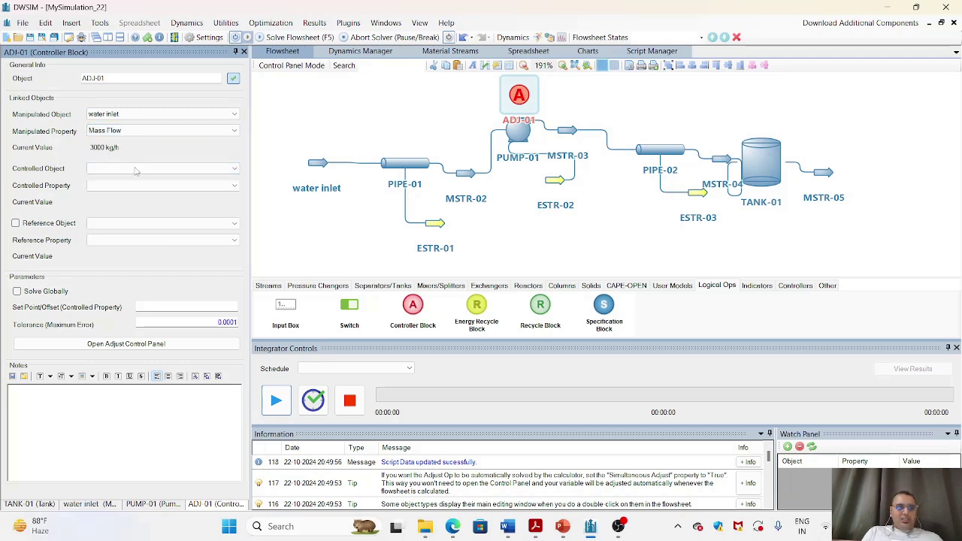
- Make TANK-01's Residence Time the controlled variable of ADJ-01, with a set point of 2
left_click(182, 172)
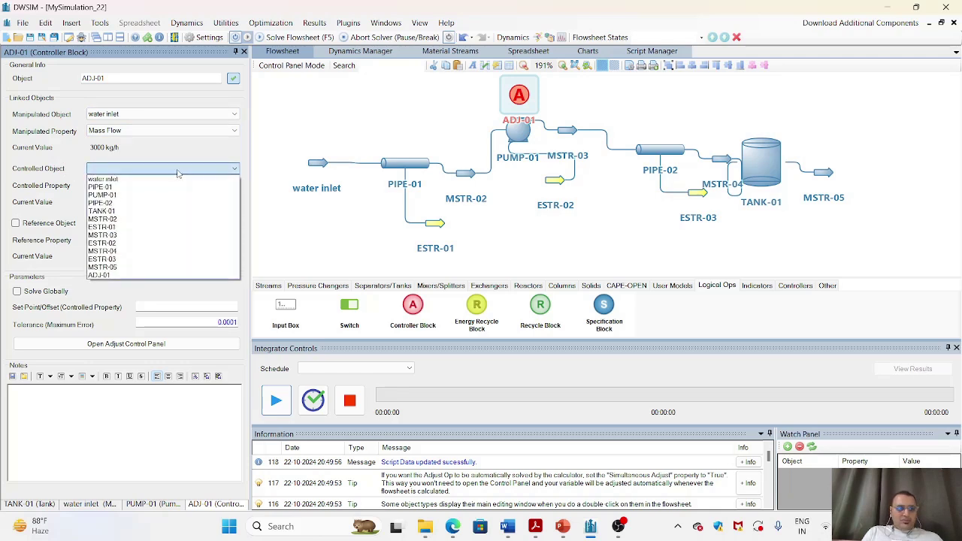
left_click(140, 212)
left_click(152, 188)
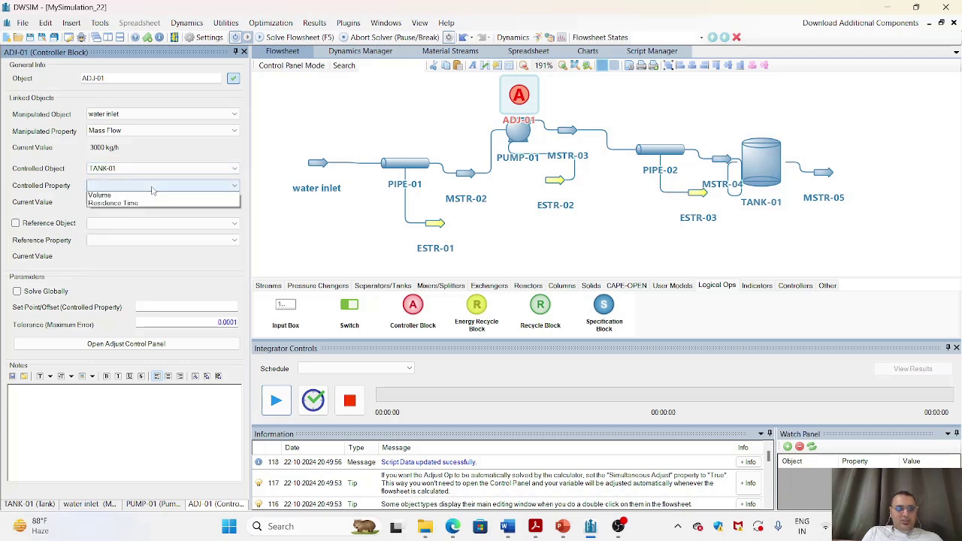
left_click(114, 244)
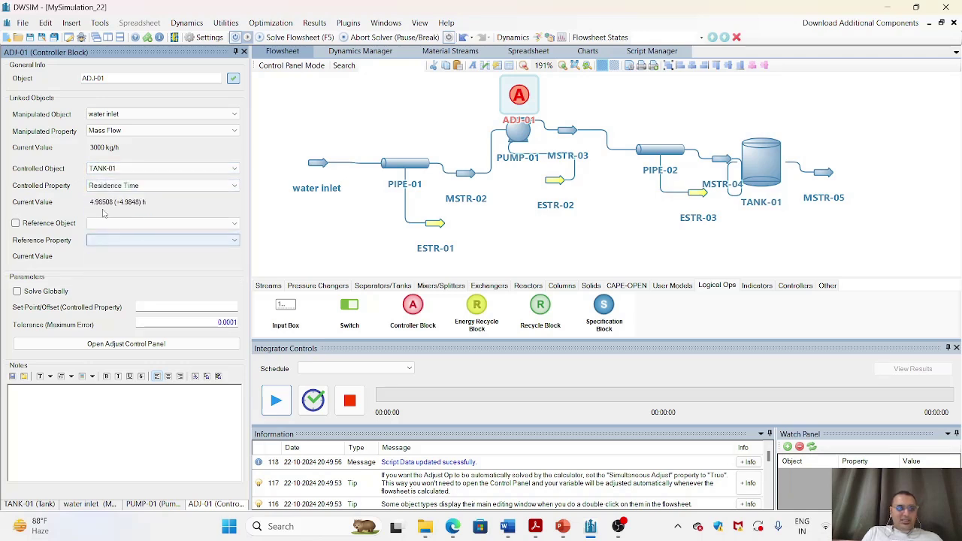
left_click(232, 307)
type("2")
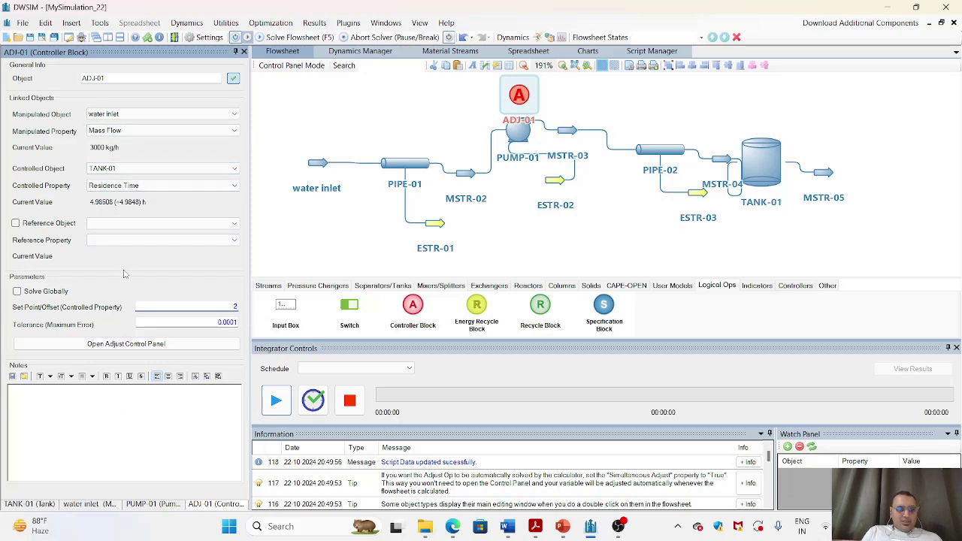
- Run ADJ-01's adjustment using the Secant method with 10 maximum iterations, and close its control panel
left_click(141, 345)
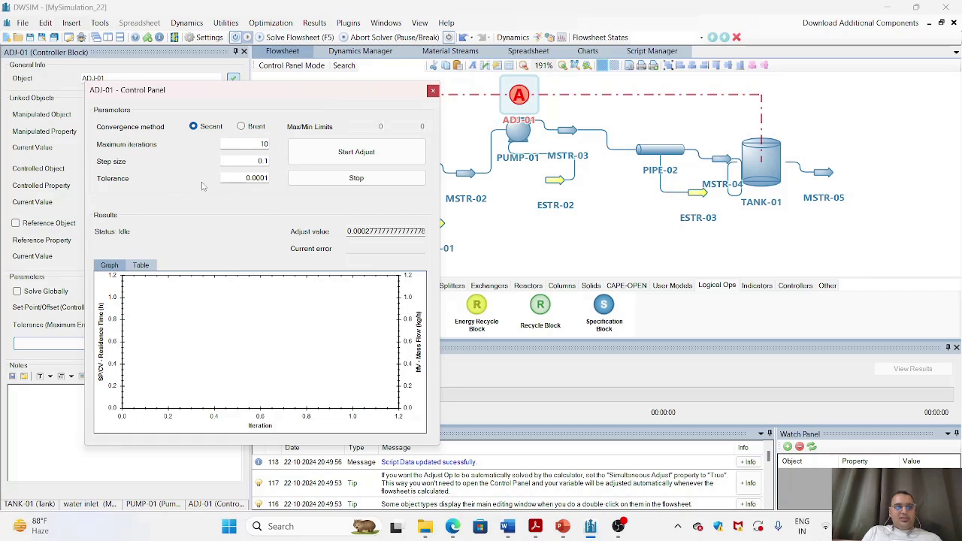
left_click(367, 155)
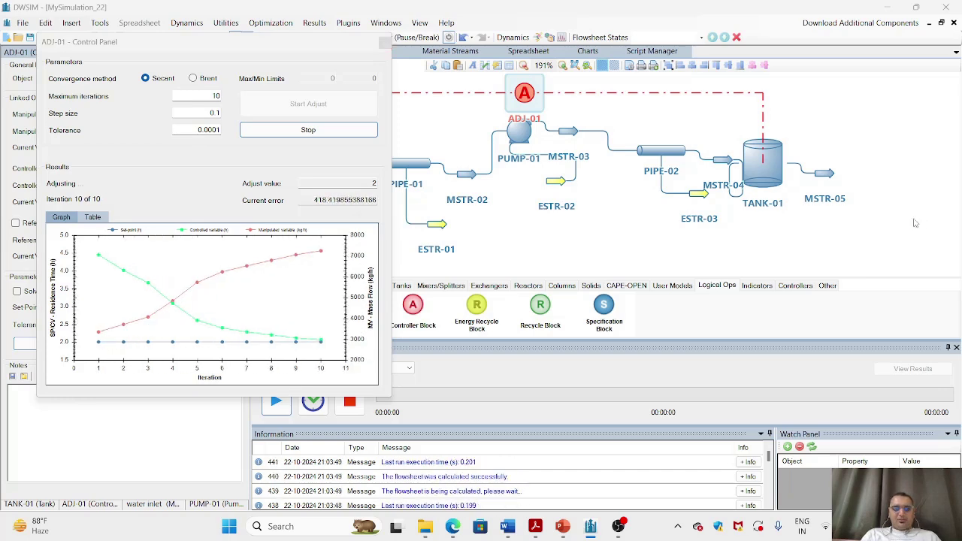
left_click(578, 308)
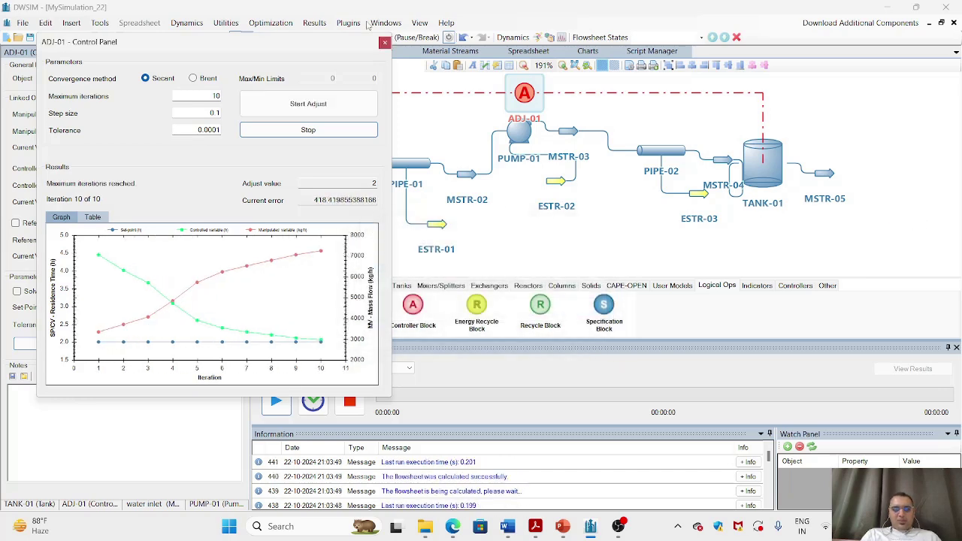
left_click(385, 42)
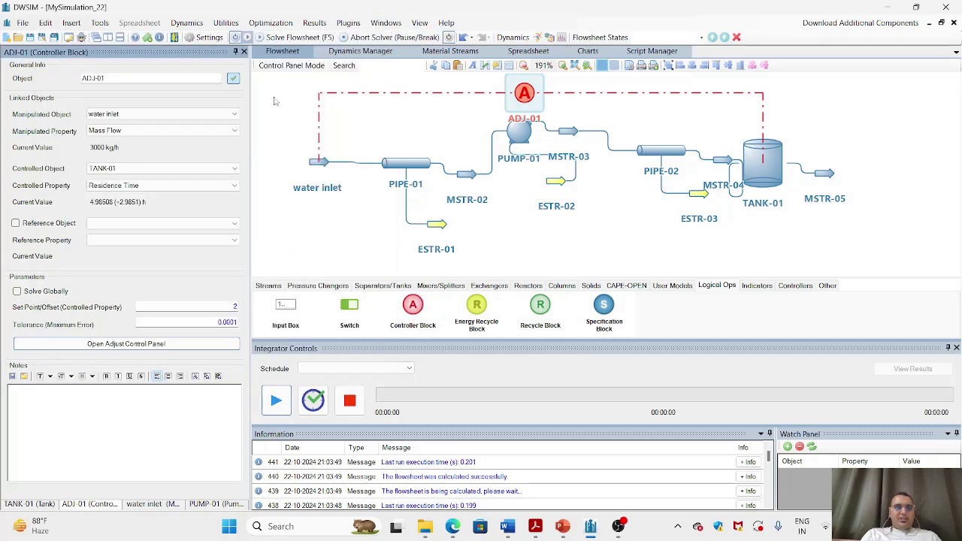
- Examine TANK-01's residence time, the water inlet's mass flow, PUMP-01's results and the conditions of stream MSTR-05
left_click(763, 169)
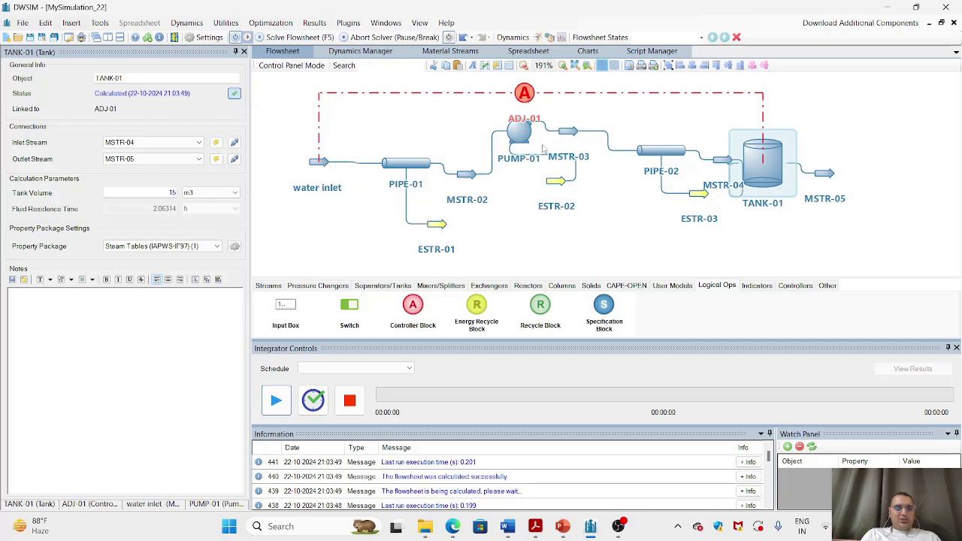
left_click(519, 133)
left_click(317, 161)
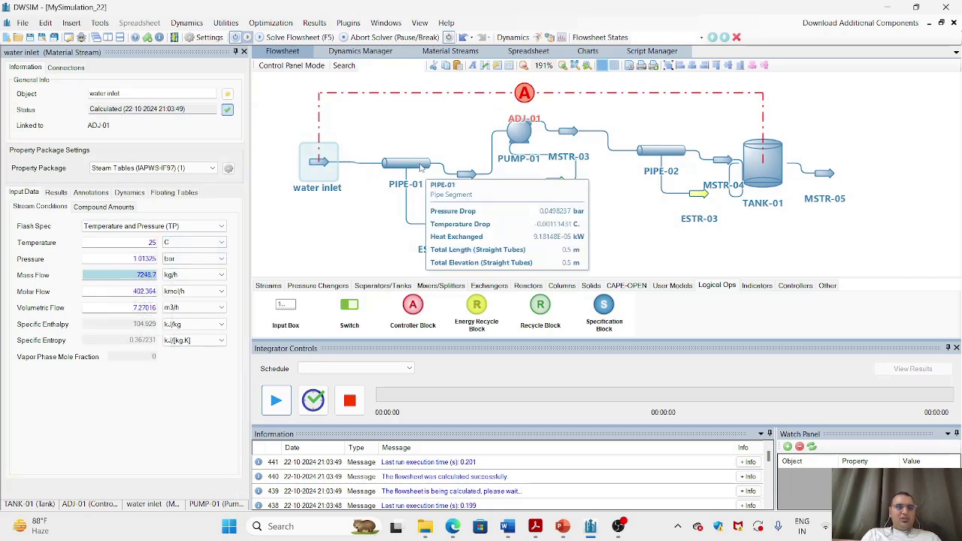
left_click(519, 136)
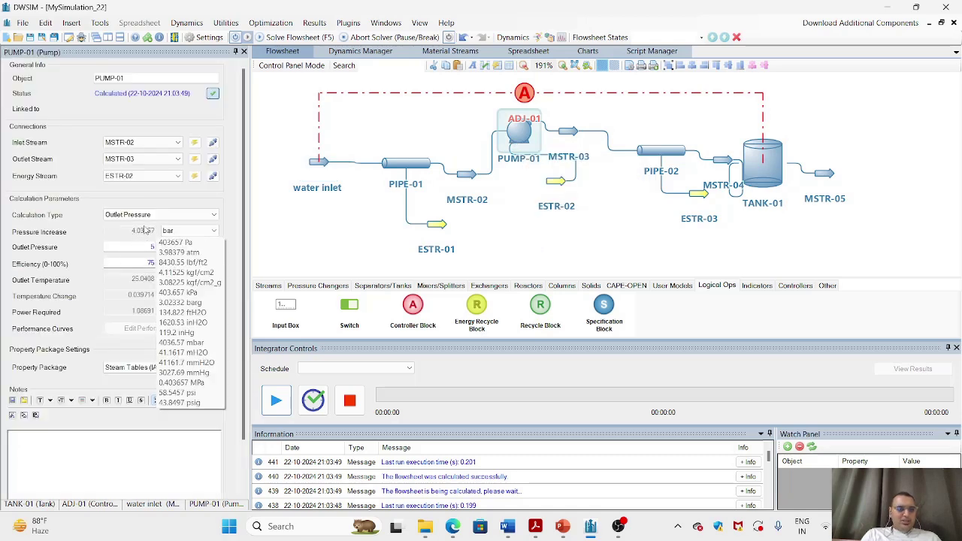
mouse_move(768, 157)
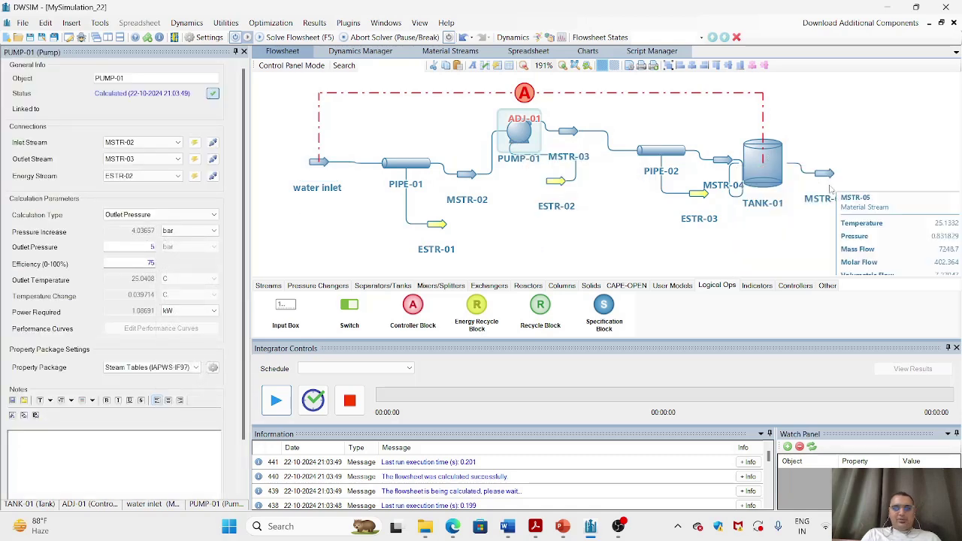
mouse_move(829, 179)
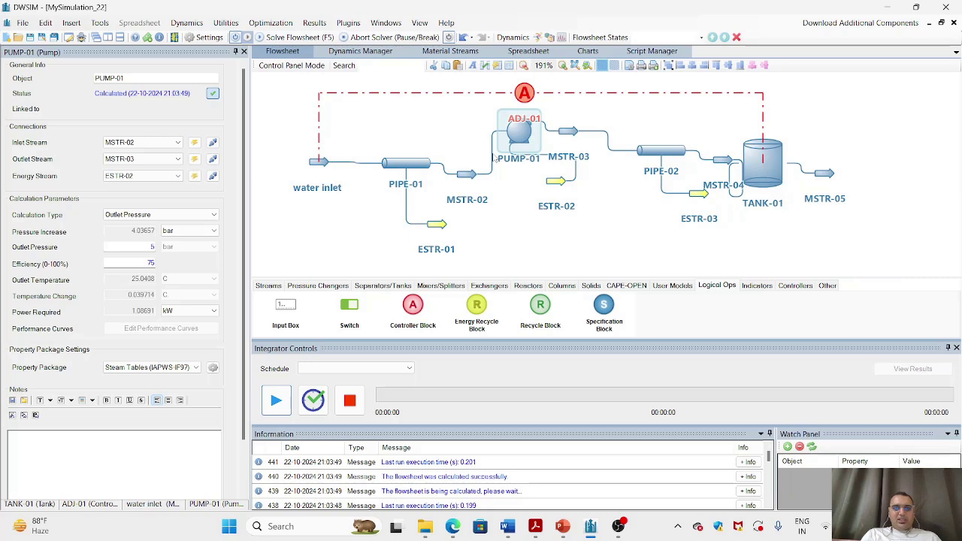
- Start a simulation report and include the Pumps category so that PUMP-01 is a selected item
mouse_move(517, 140)
left_click(323, 23)
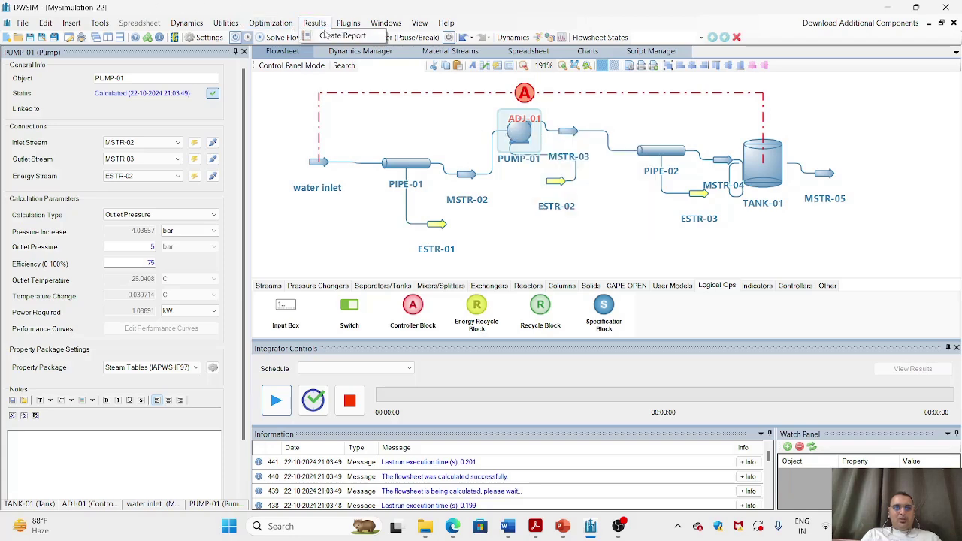
left_click(339, 35)
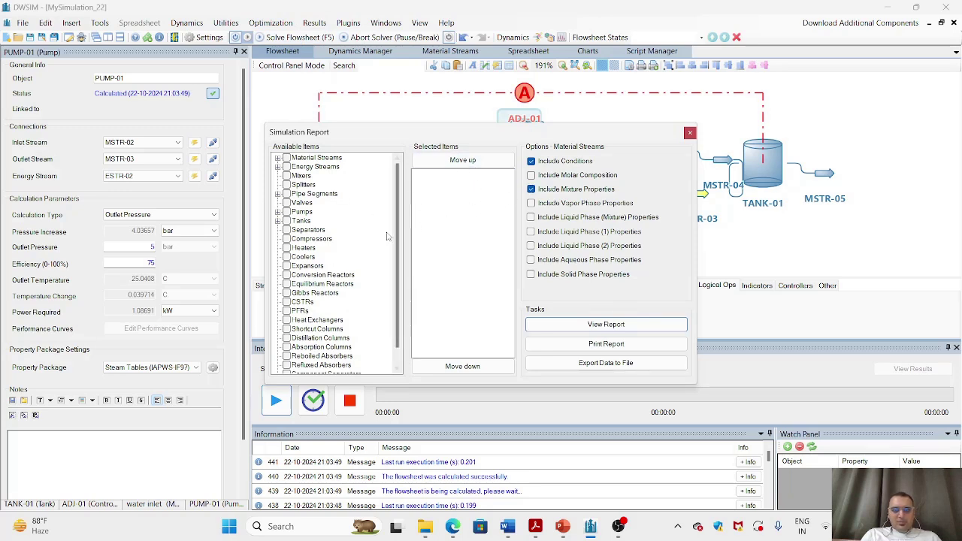
scroll(355, 271, "down", 1)
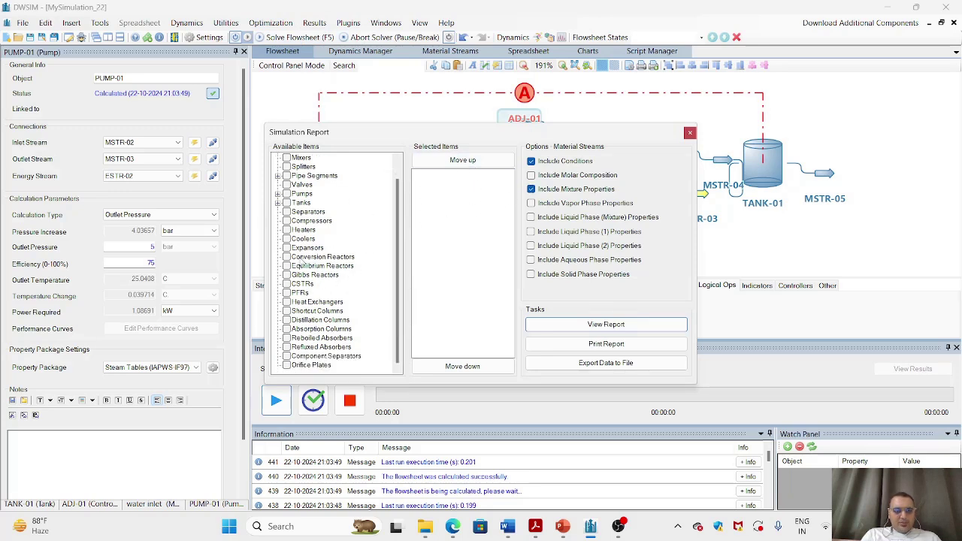
left_click(300, 194)
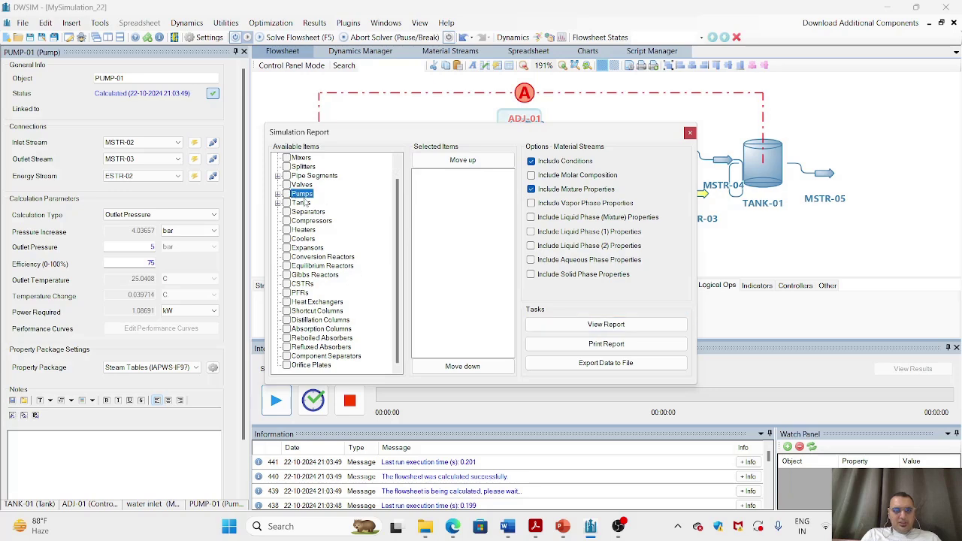
left_click(287, 194)
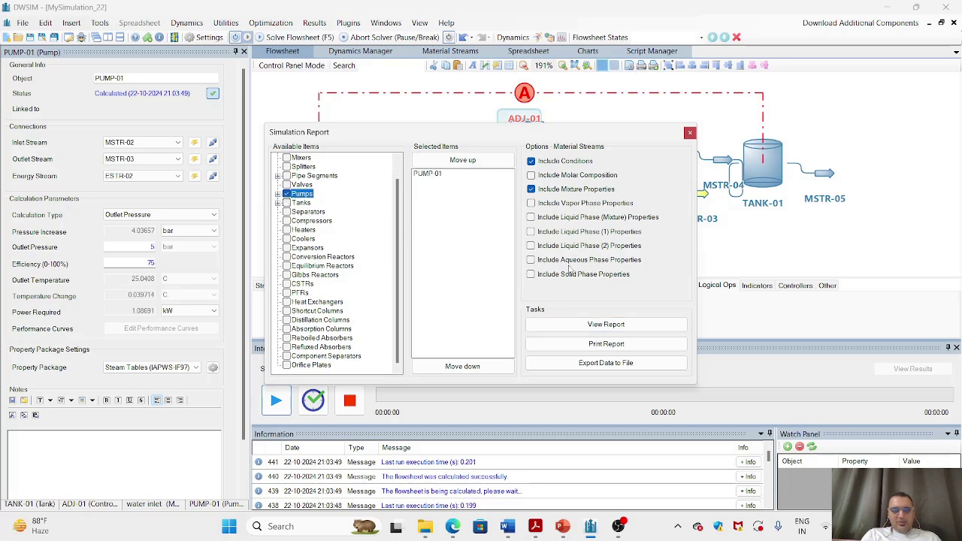
left_click(447, 179)
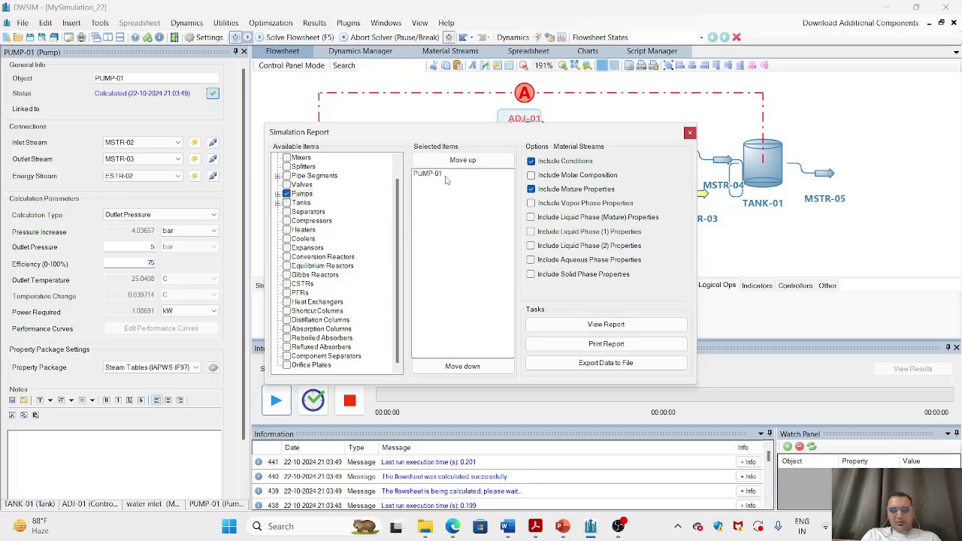
- View the simulation report for PUMP-01, then close the report and its setup dialog
left_click(602, 324)
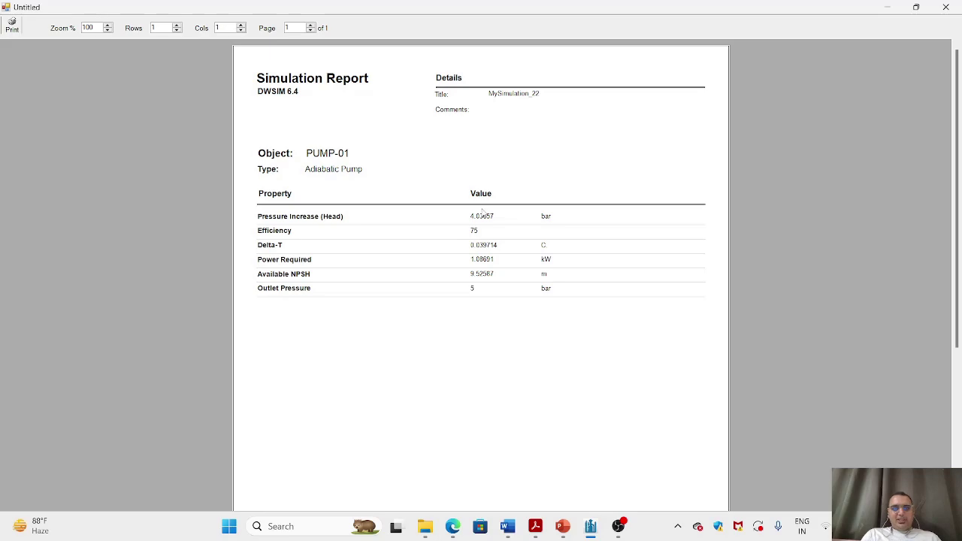
left_click(946, 8)
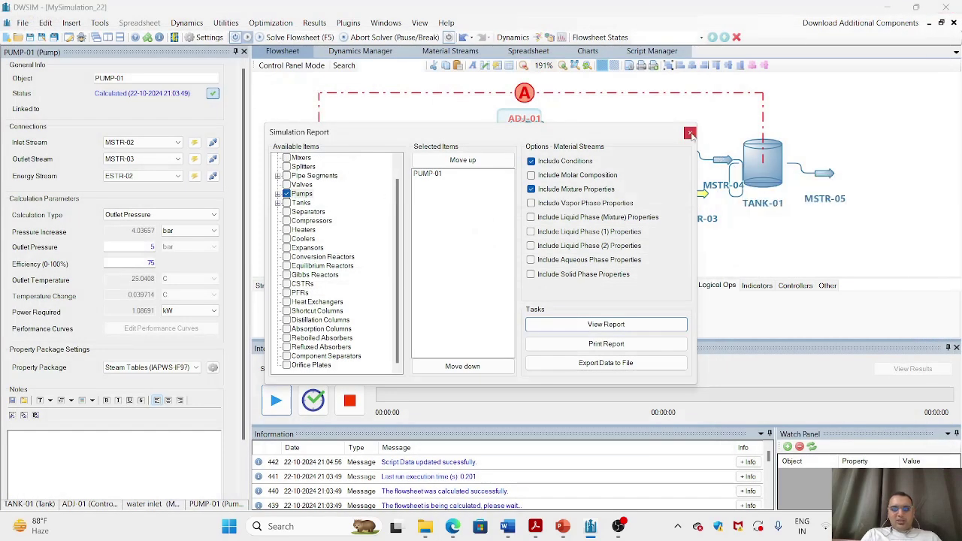
left_click(689, 134)
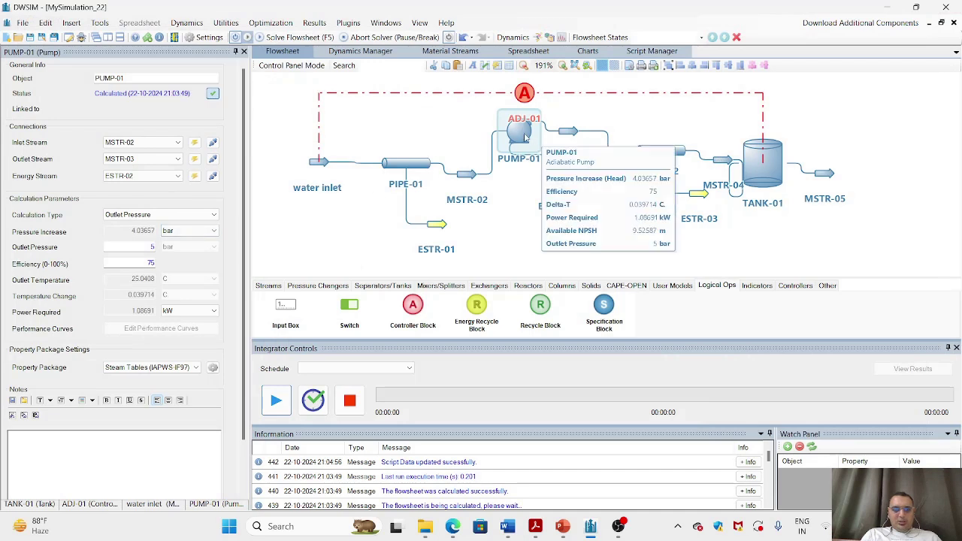
left_click(166, 310)
left_click(166, 309)
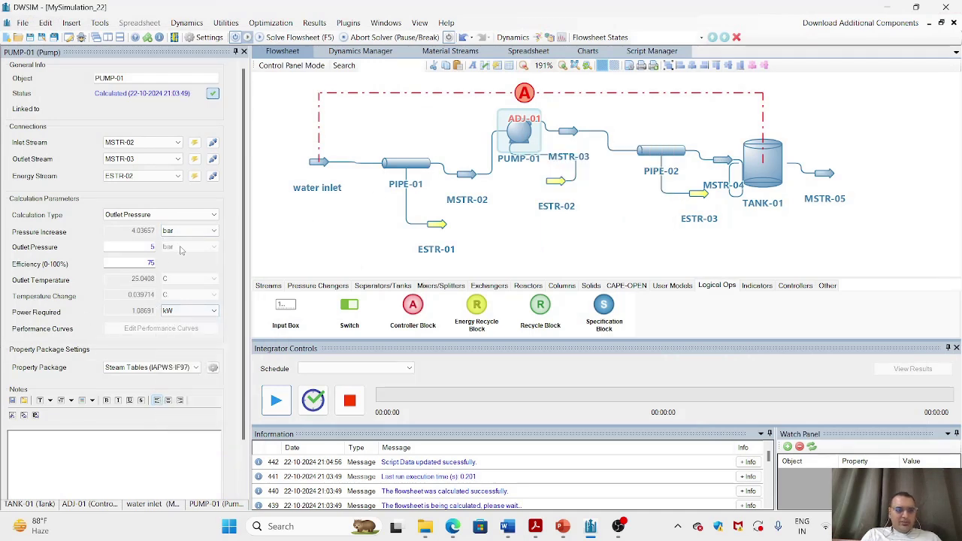